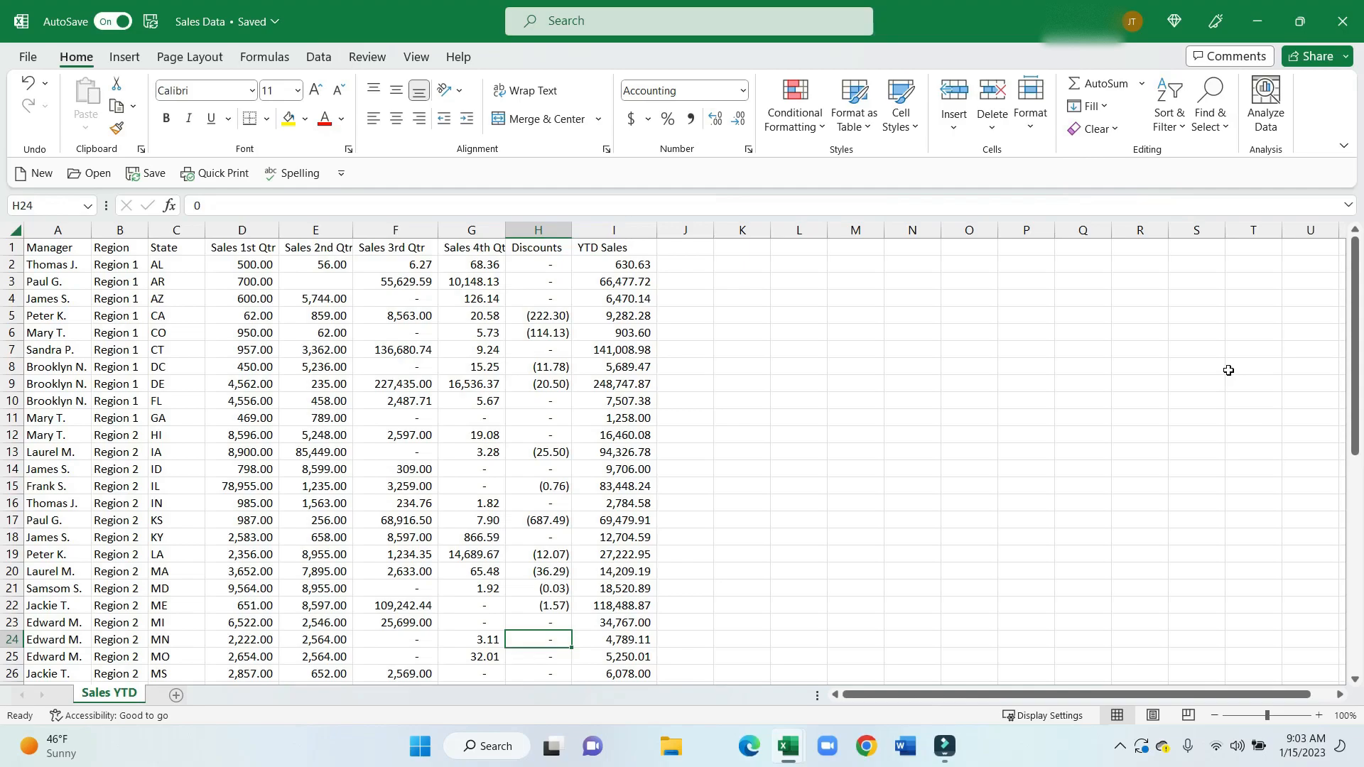
pyautogui.click(552, 434)
pyautogui.click(76, 250)
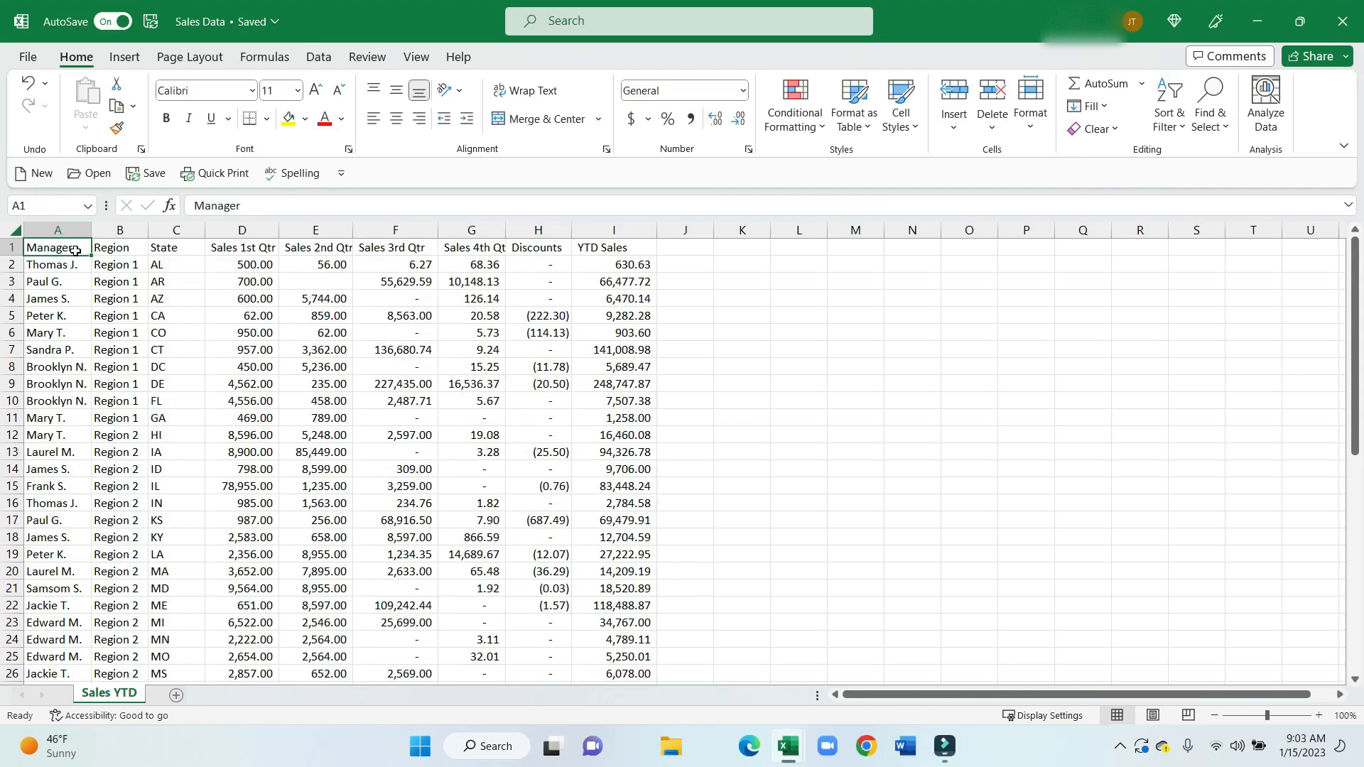
pyautogui.click(126, 332)
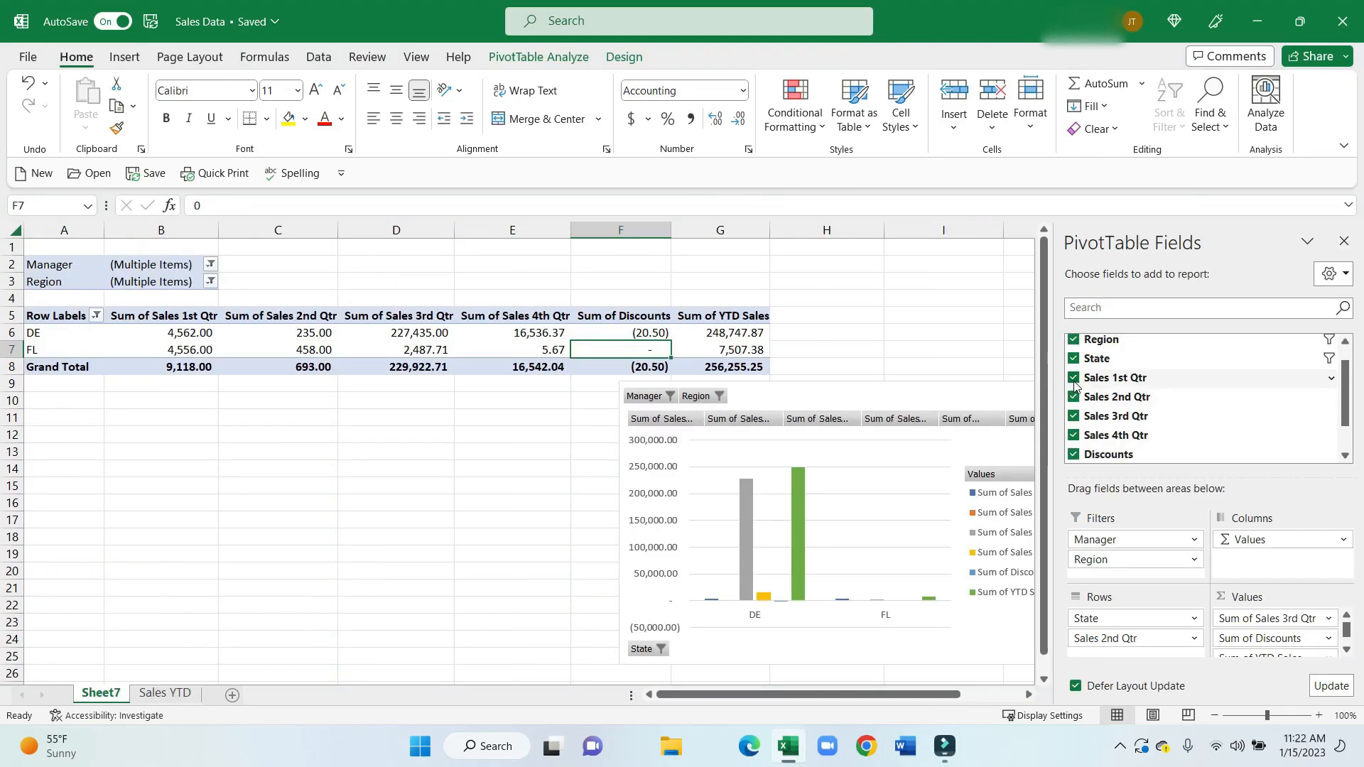
# - Remove the Sales 1st Qtr, Sales 3rd Qtr and Sales 4th Qtr fields from the PivotTable and update its layout
pyautogui.click(1073, 379)
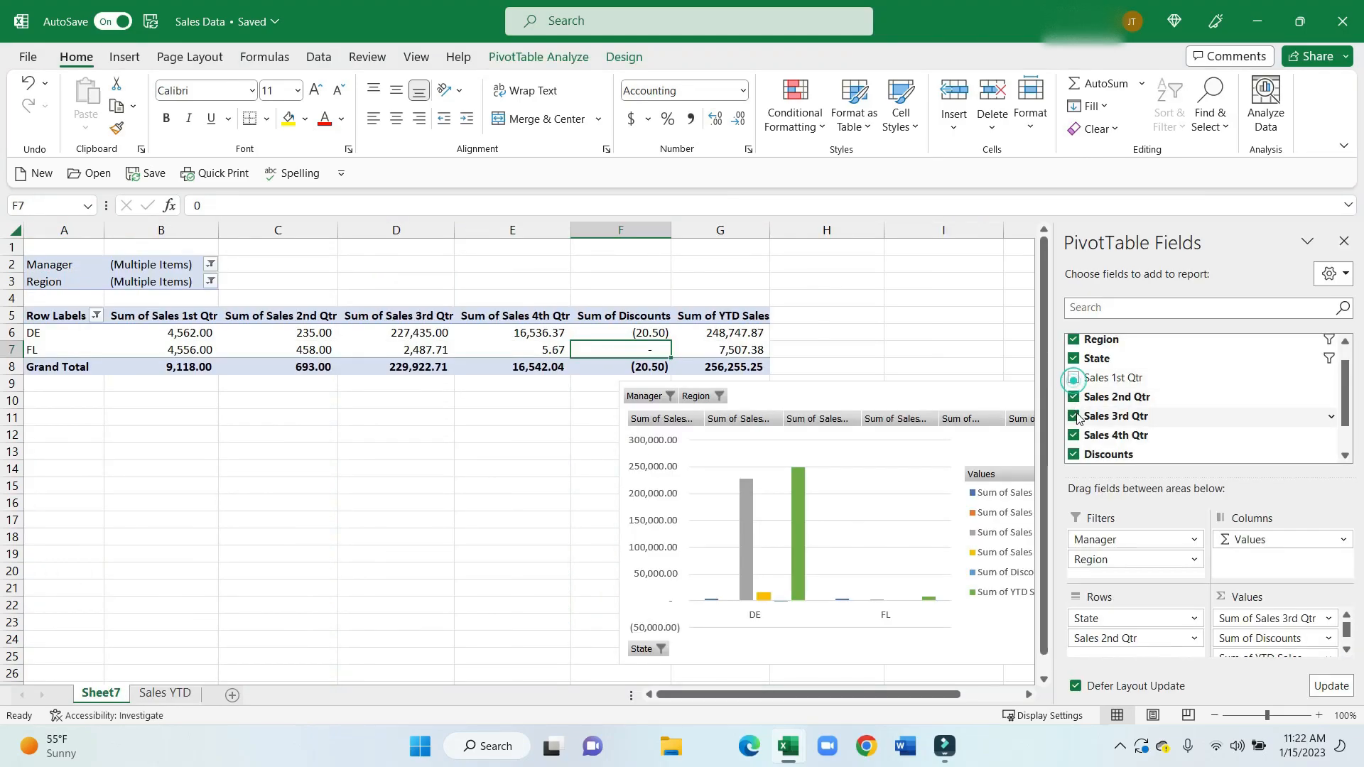
pyautogui.click(1074, 416)
pyautogui.click(1074, 435)
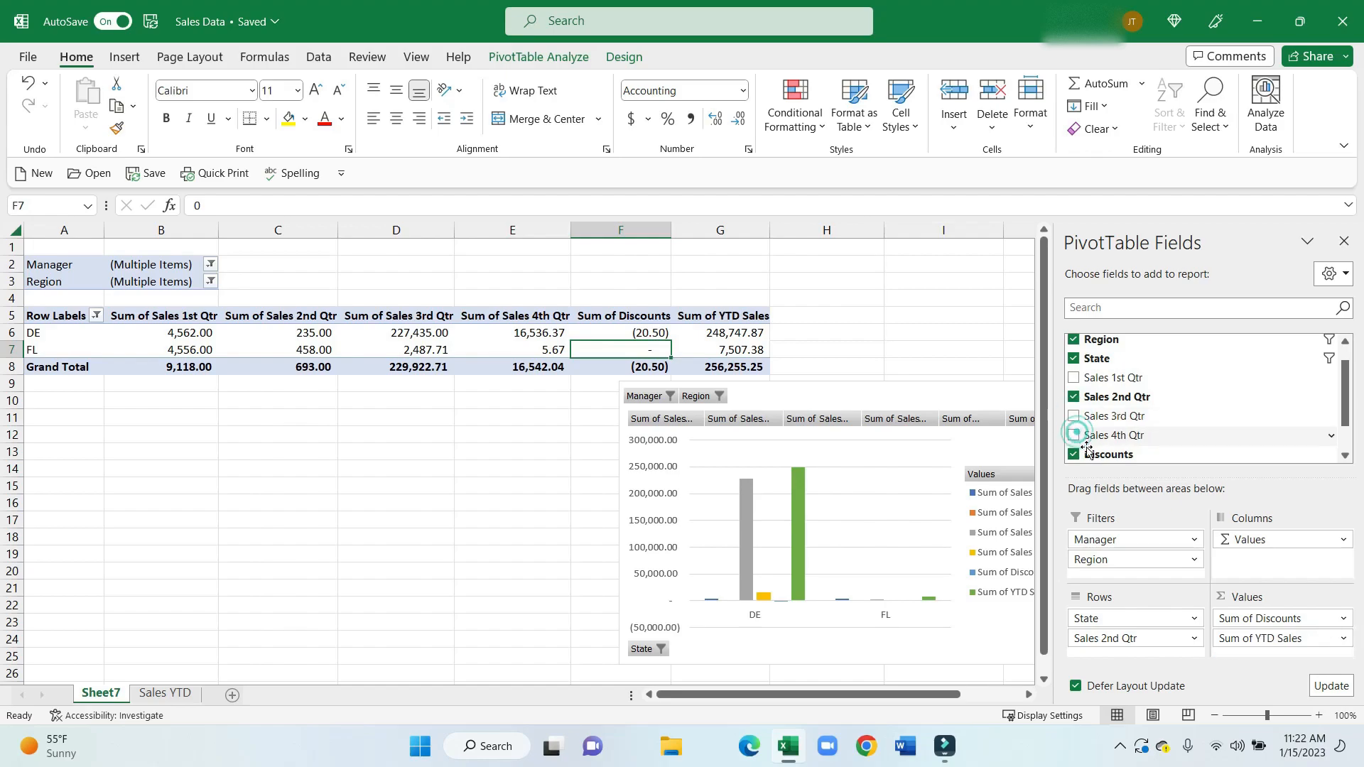
pyautogui.click(1341, 691)
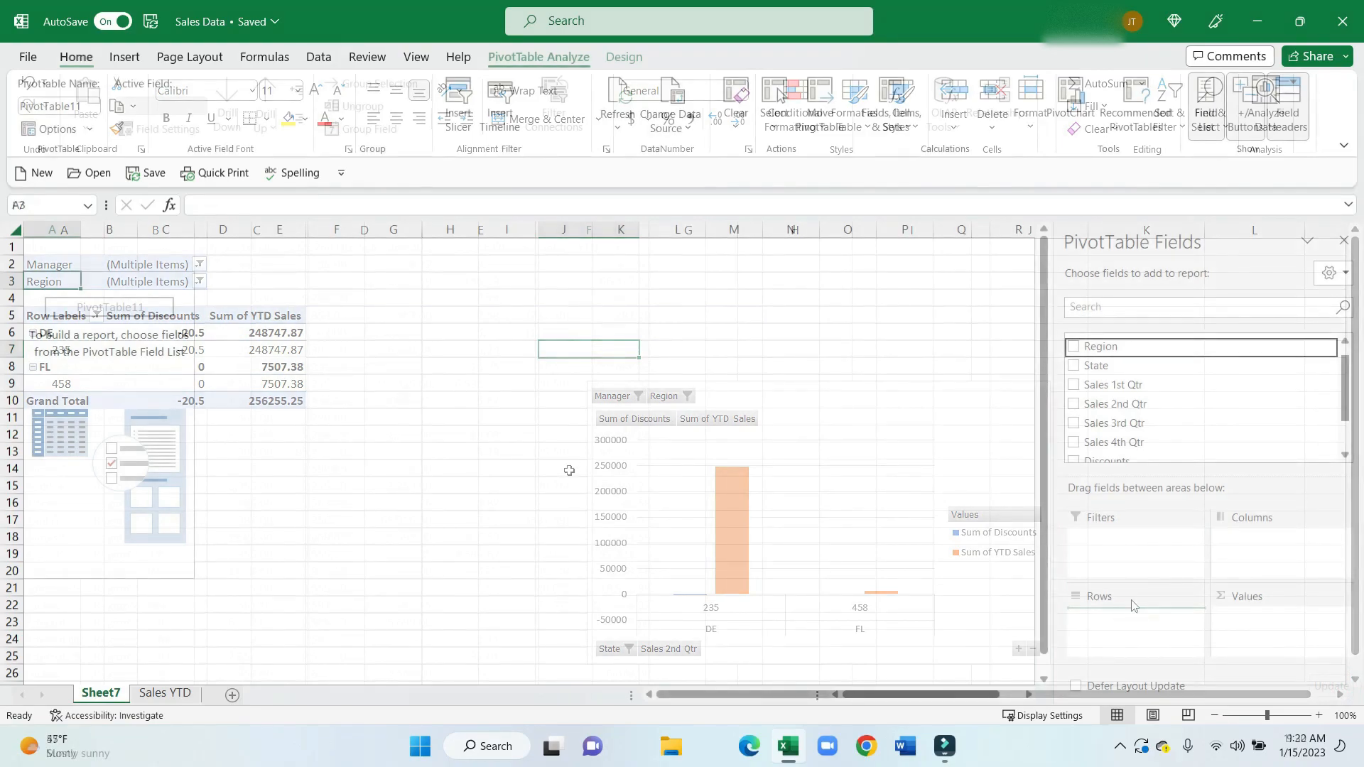
# - Add the YTD Sales field to the Values area of the PivotTable grouped by region
pyautogui.scroll(-2, 1161, 454)
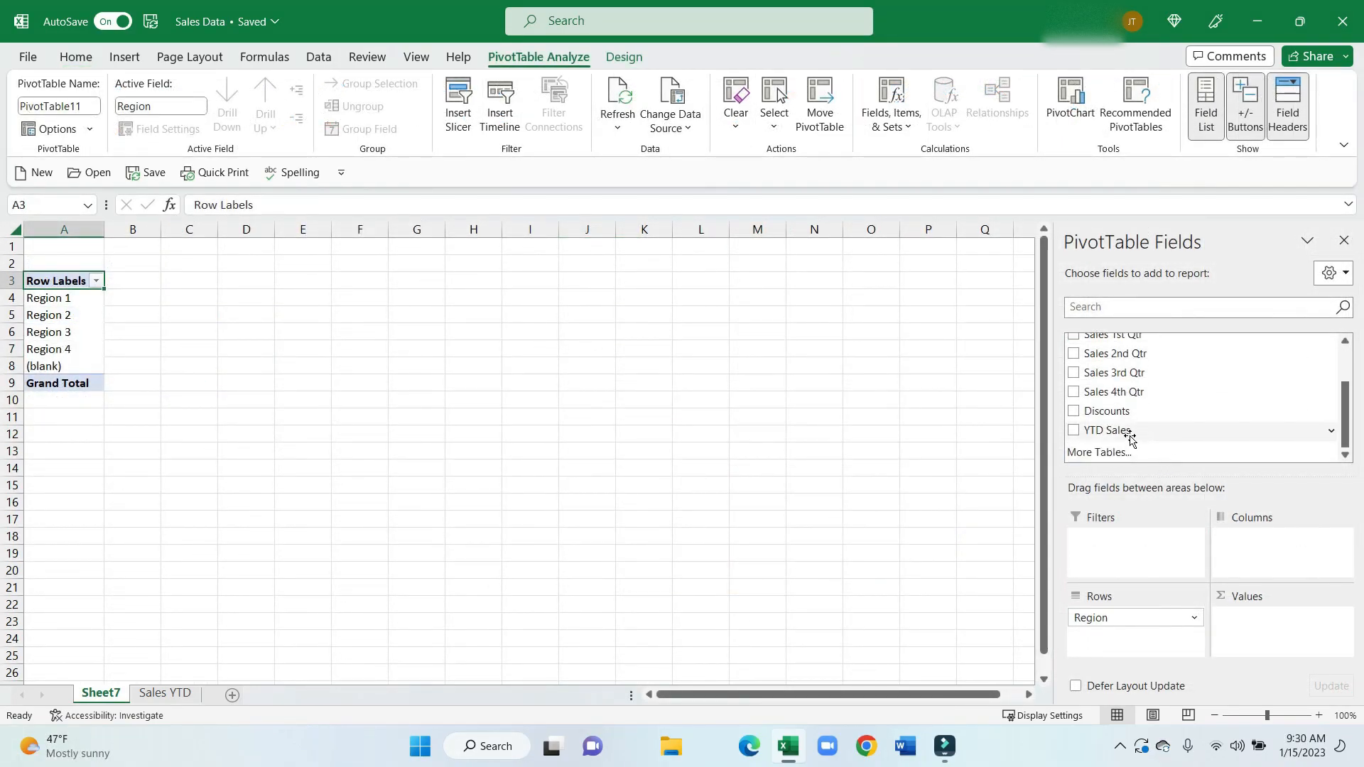
pyautogui.moveTo(1128, 438); pyautogui.dragTo(1254, 599)
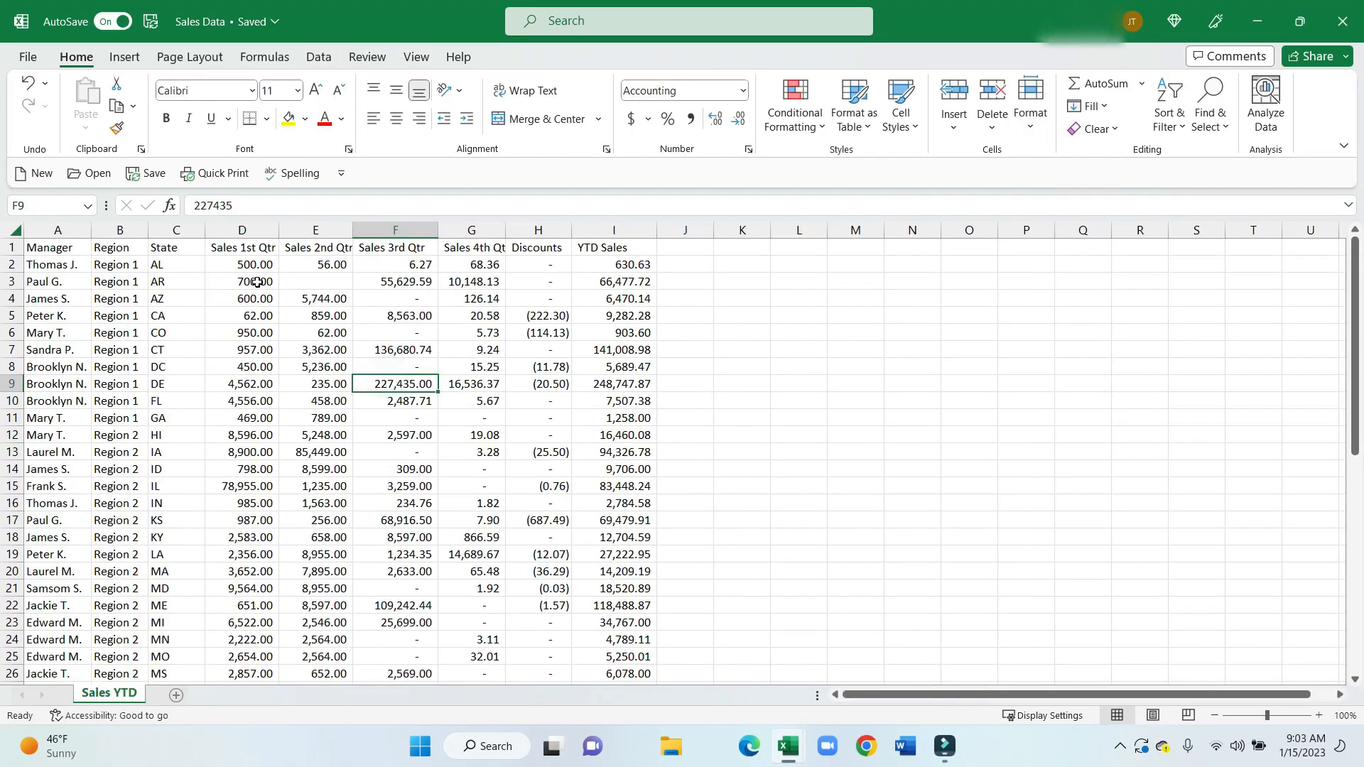
# - Examine the Sales YTD data, covering managers, regions, states, quarterly sales, discounts and the formula behind YTD Sales
pyautogui.click(317, 264)
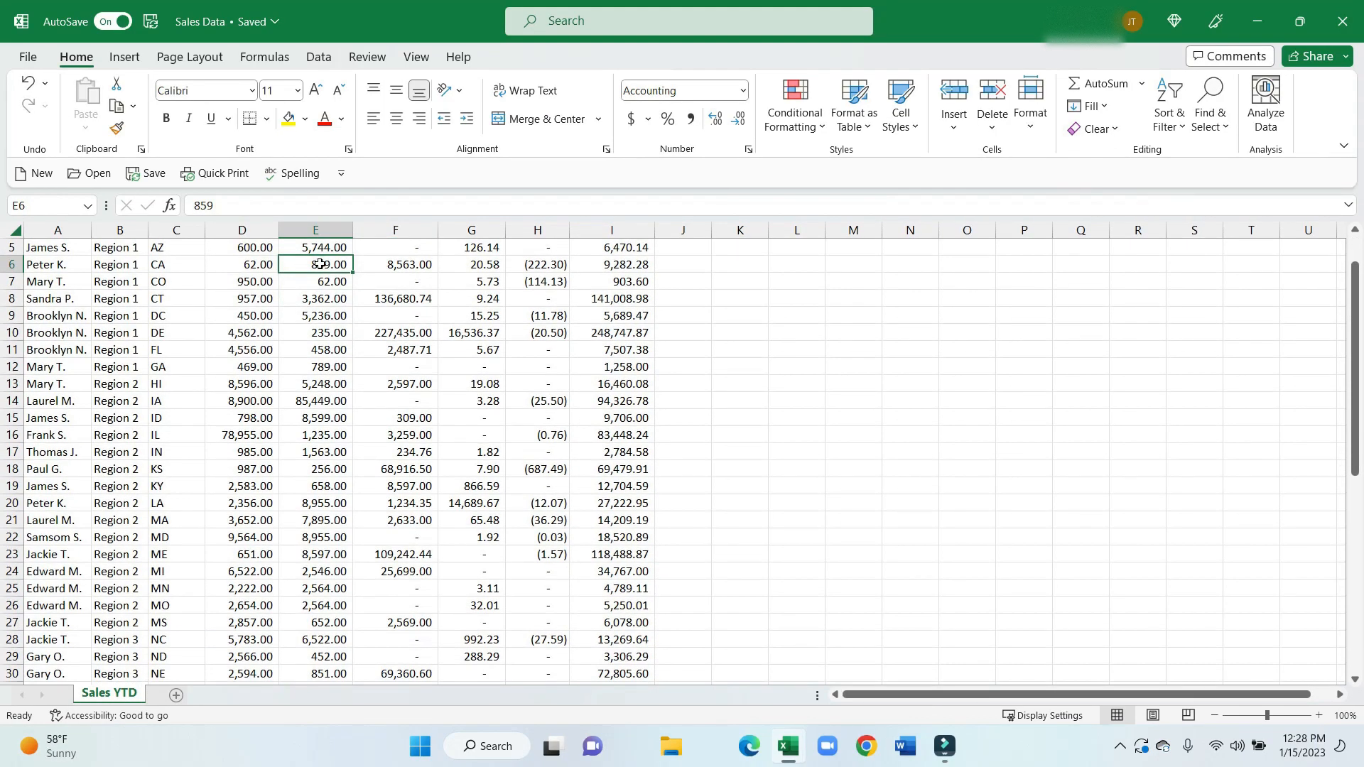
pyautogui.click(364, 349)
pyautogui.scroll(1, 336, 355)
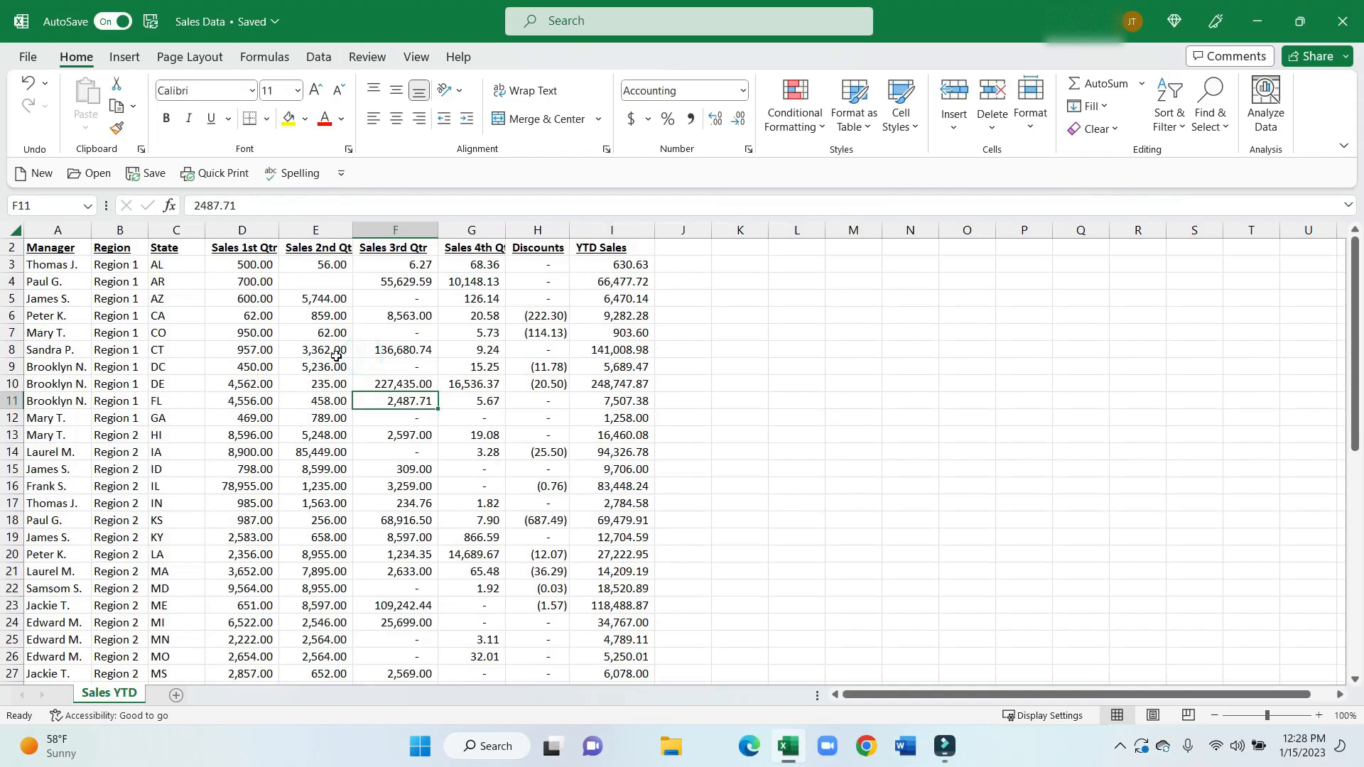
pyautogui.scroll(-2, 300, 309)
pyautogui.scroll(2, 284, 305)
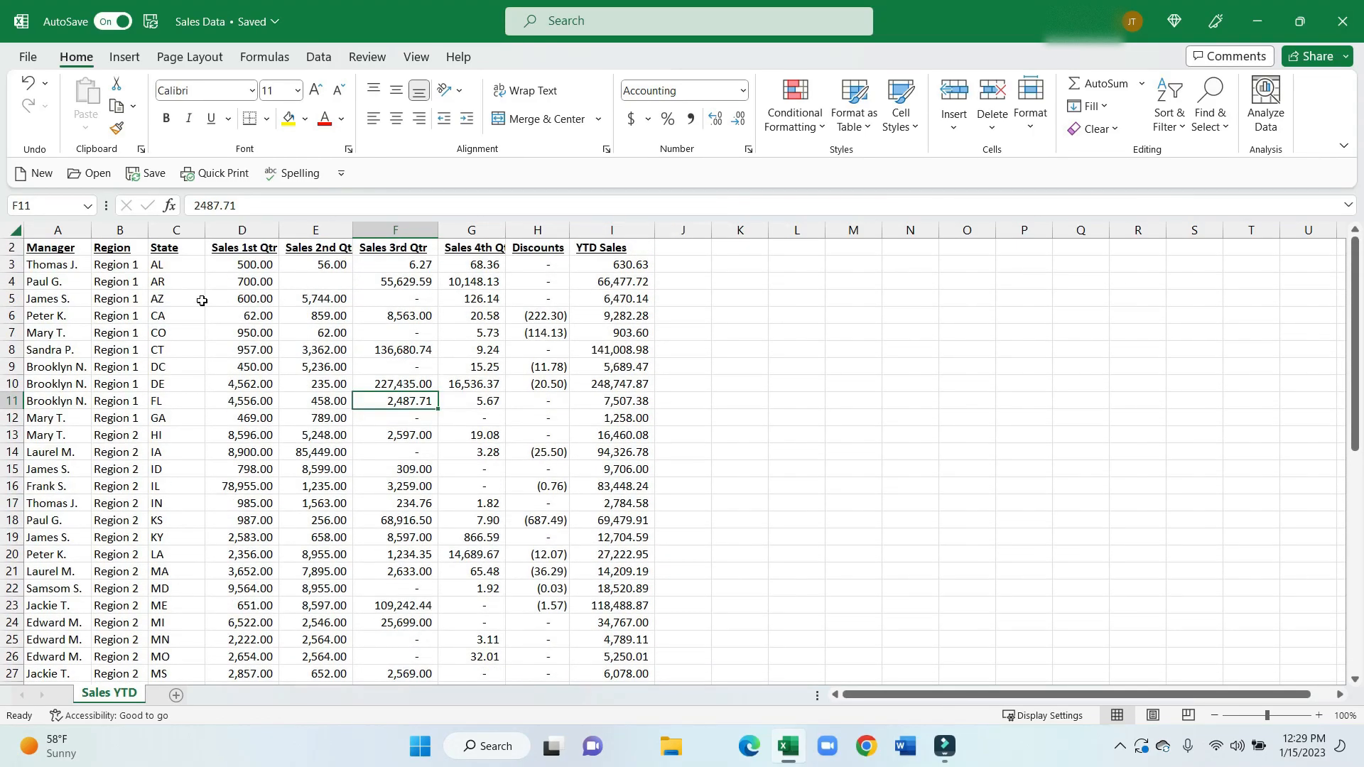
pyautogui.click(66, 229)
pyautogui.click(131, 229)
pyautogui.moveTo(236, 230); pyautogui.dragTo(458, 252)
pyautogui.click(536, 264)
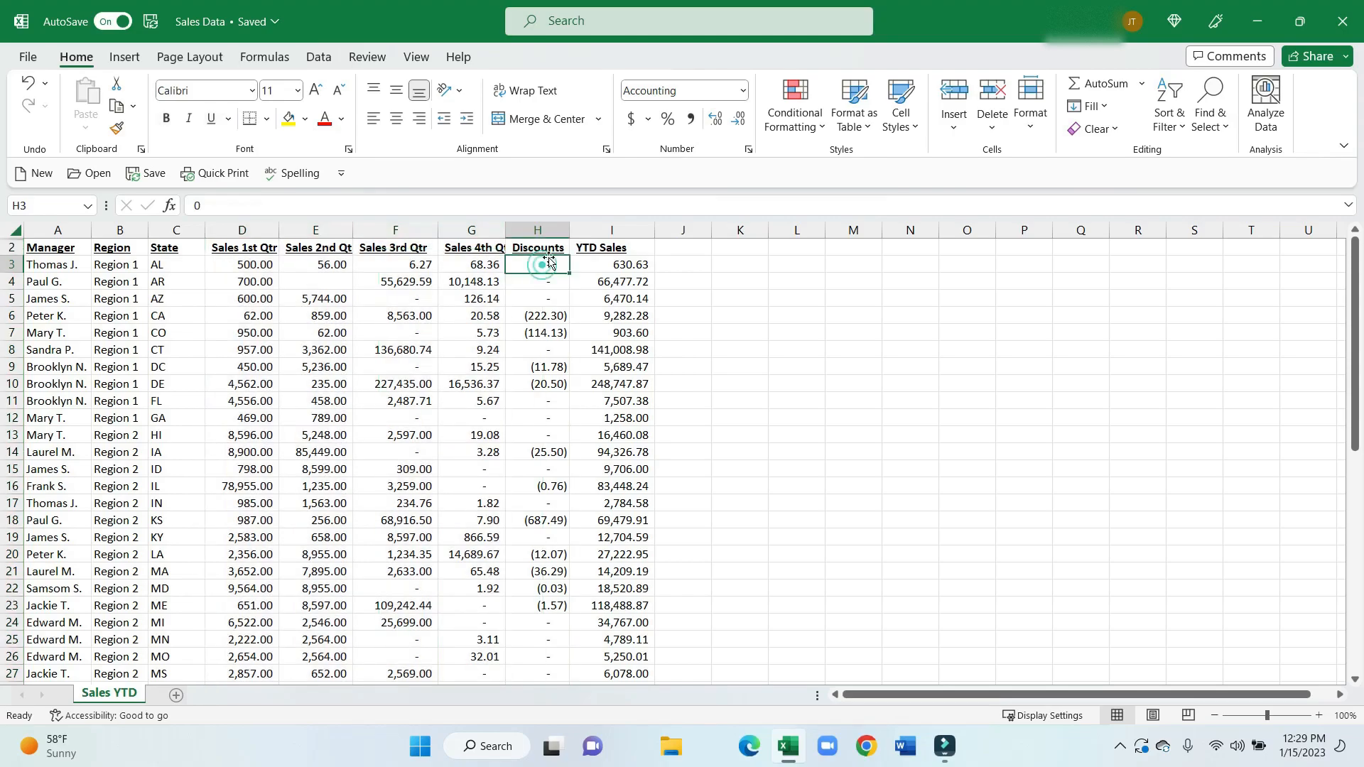
pyautogui.click(629, 250)
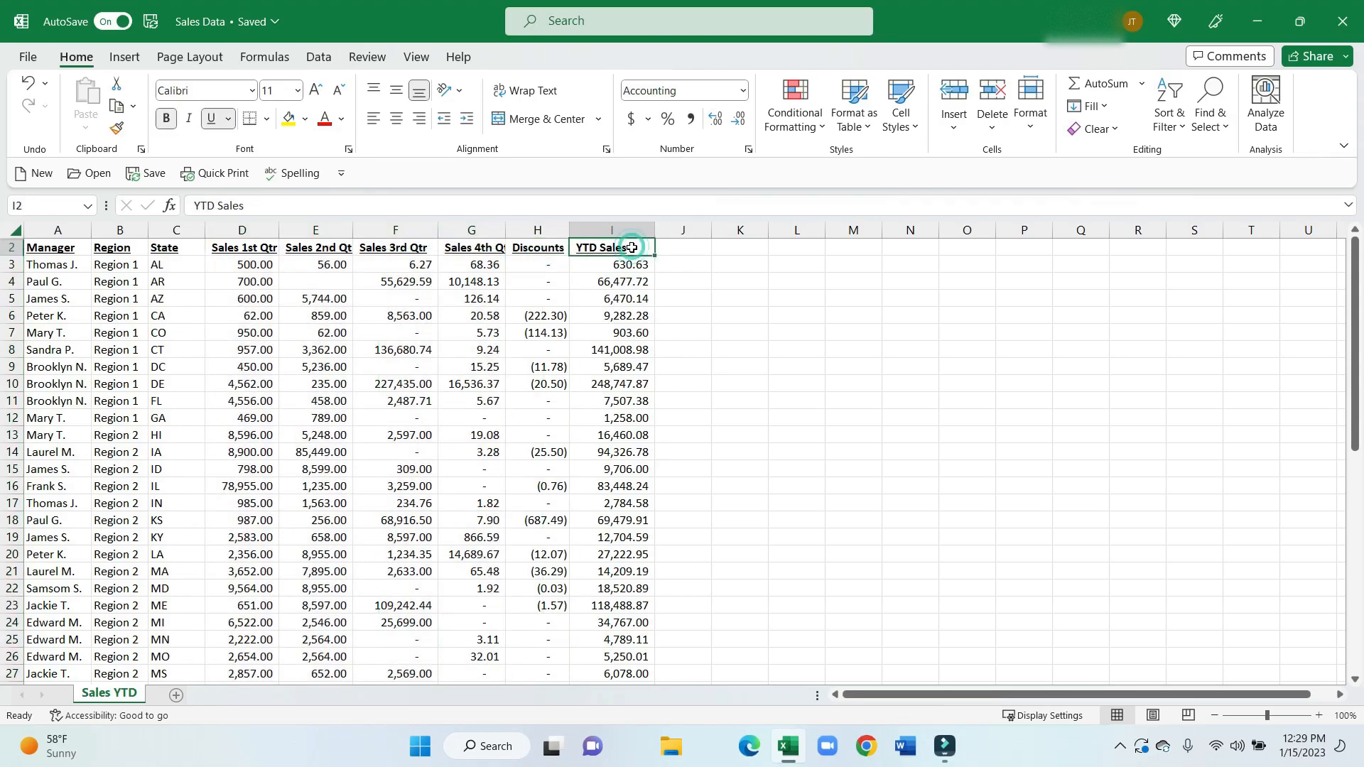
pyautogui.click(630, 262)
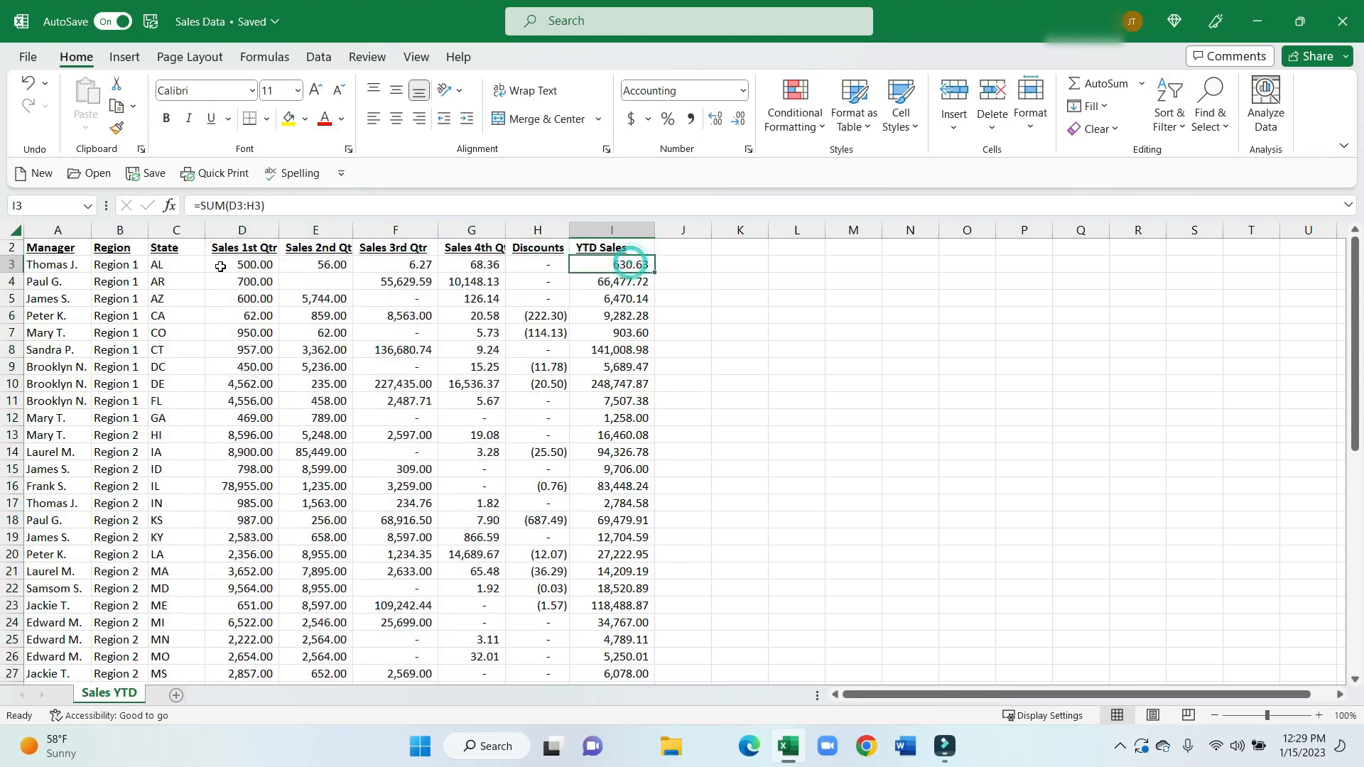
pyautogui.click(130, 262)
pyautogui.click(44, 264)
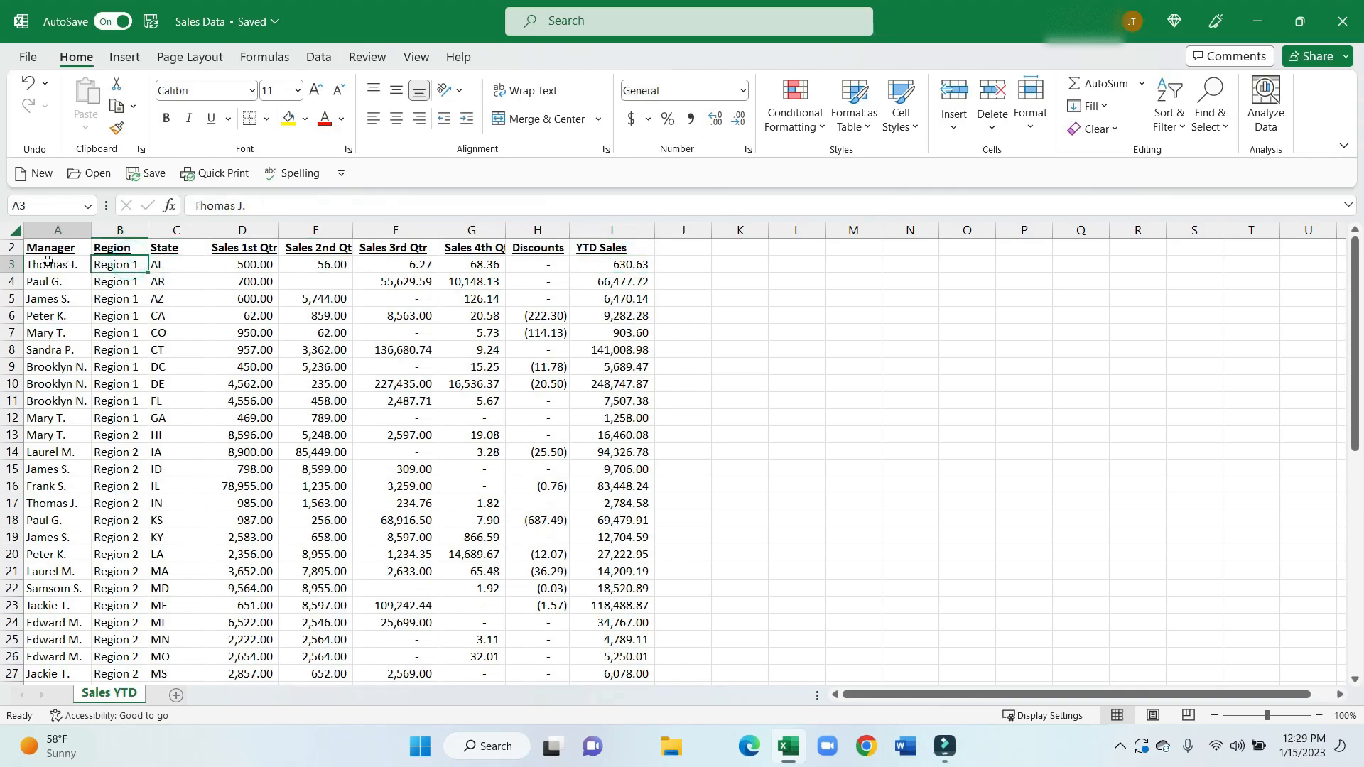
pyautogui.click(99, 283)
pyautogui.click(78, 297)
pyautogui.scroll(-1, 180, 333)
pyautogui.scroll(1, 180, 333)
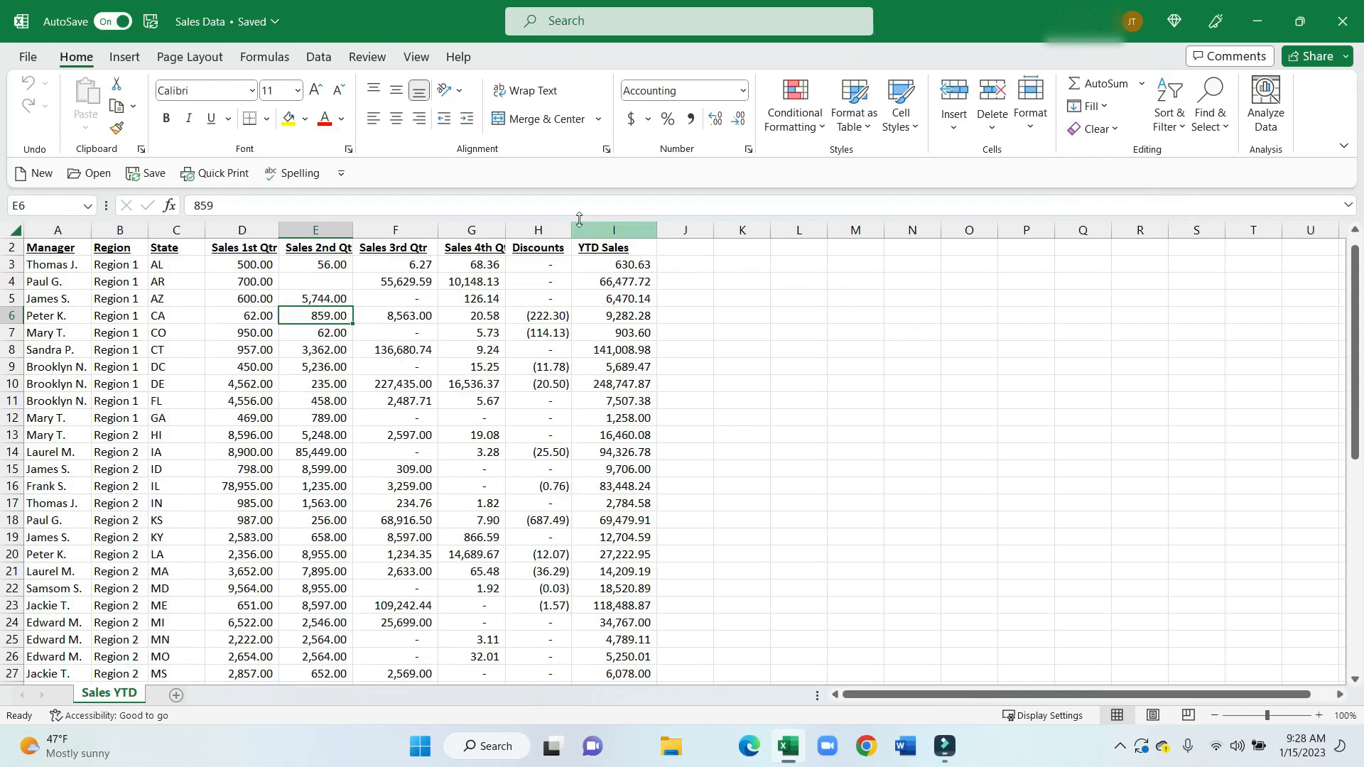
# - Insert the recommended PivotTable that sums 4th, 2nd and 1st quarter sales by manager and state
pyautogui.click(124, 58)
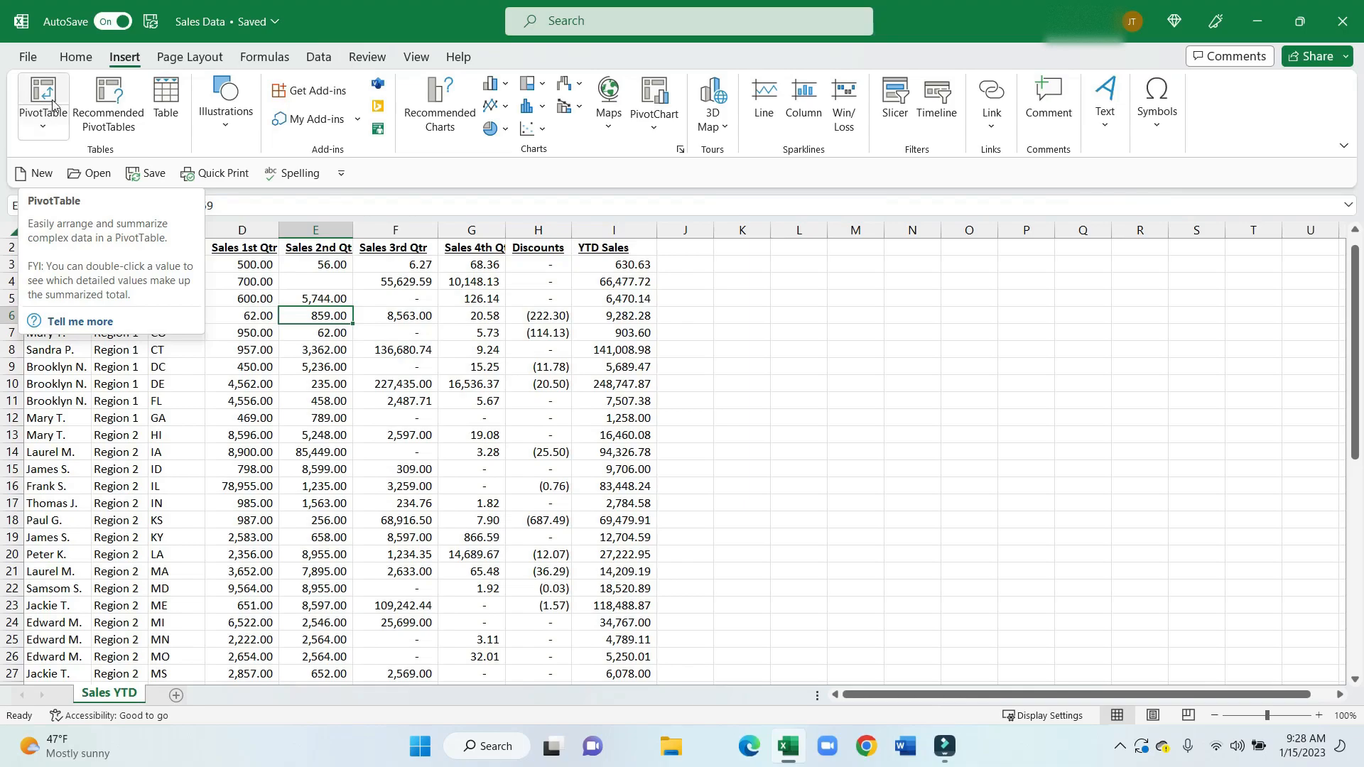
pyautogui.click(108, 109)
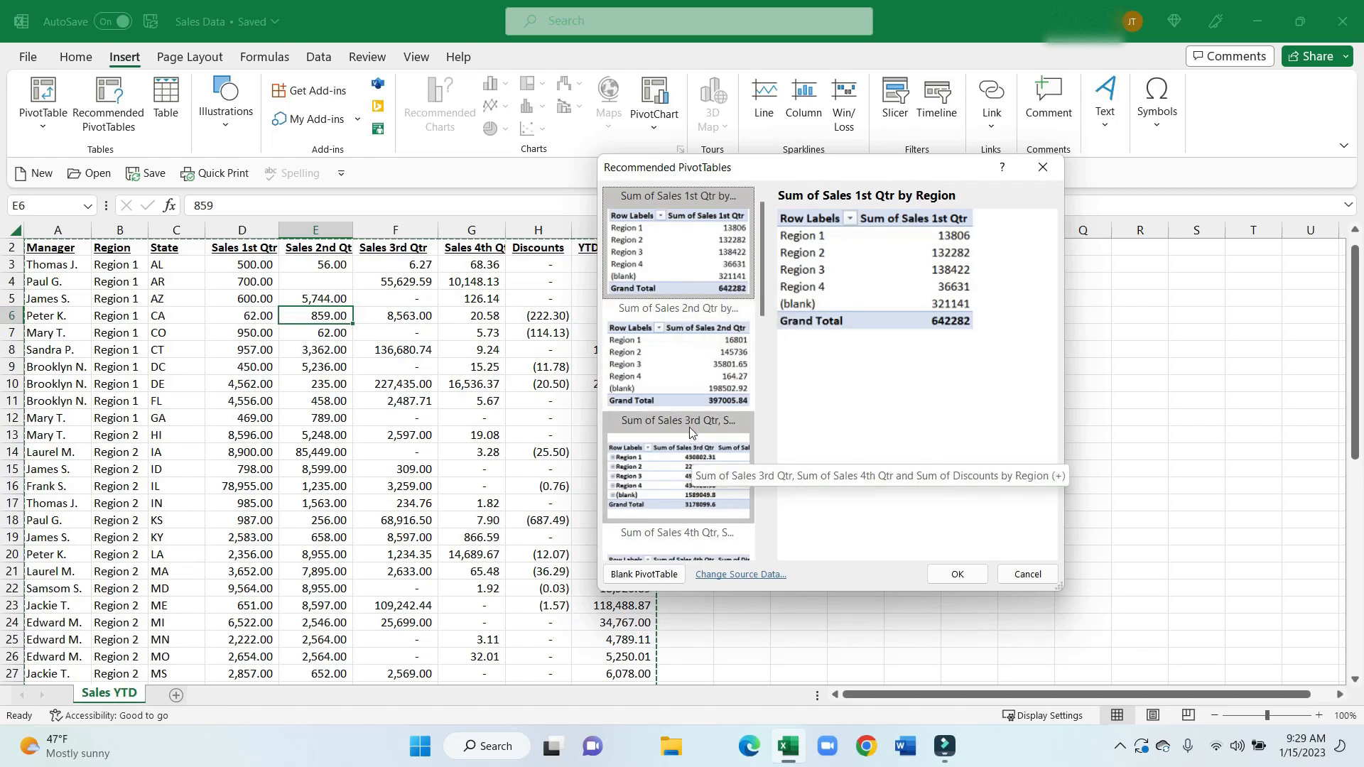
pyautogui.scroll(-5, 689, 431)
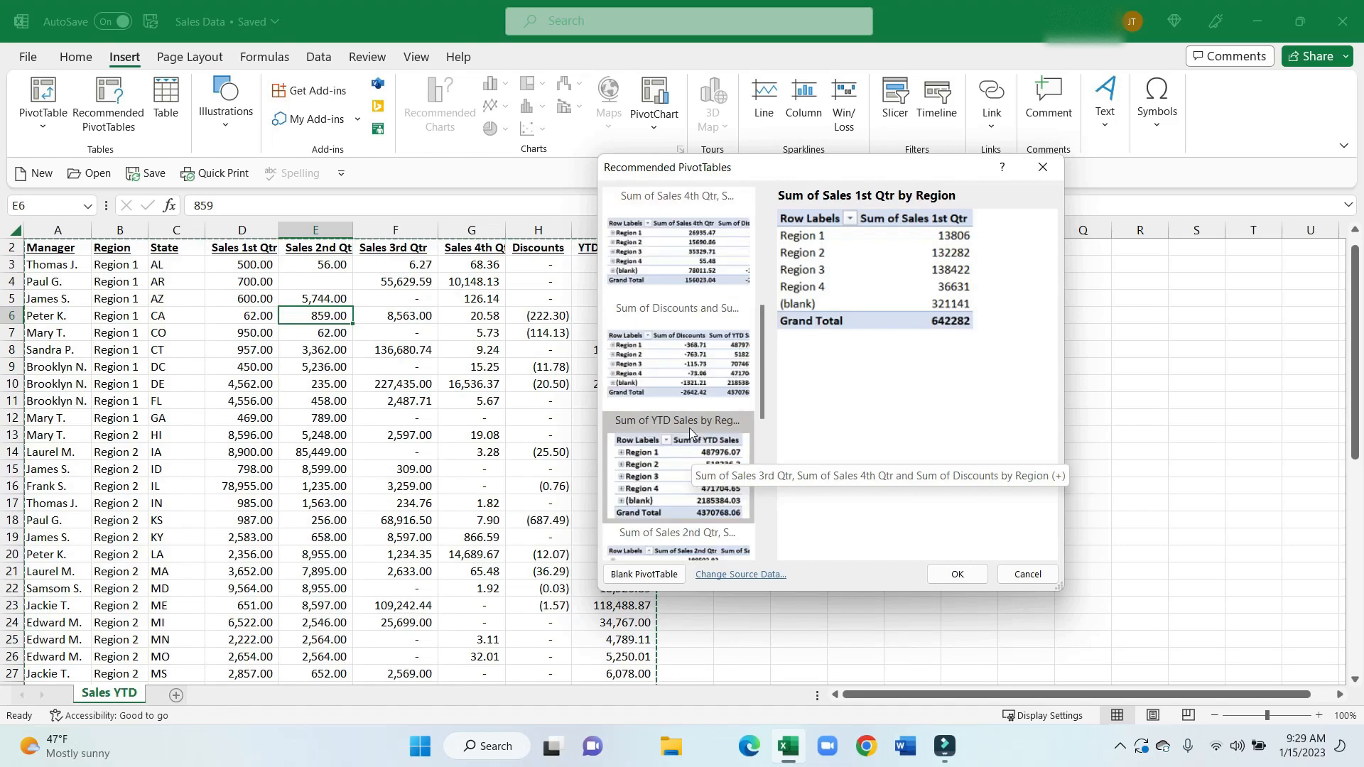
pyautogui.scroll(-1, 689, 431)
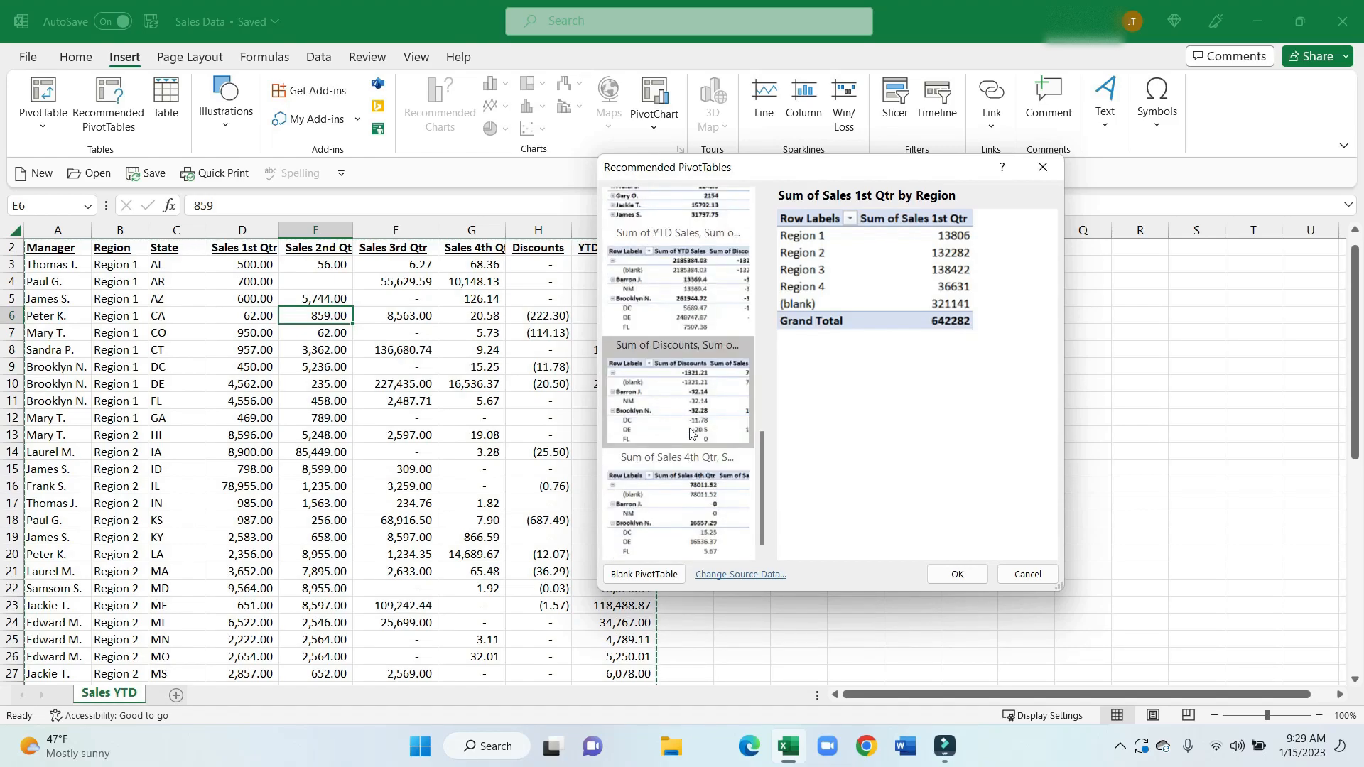
pyautogui.click(672, 501)
pyautogui.doubleClick(671, 496)
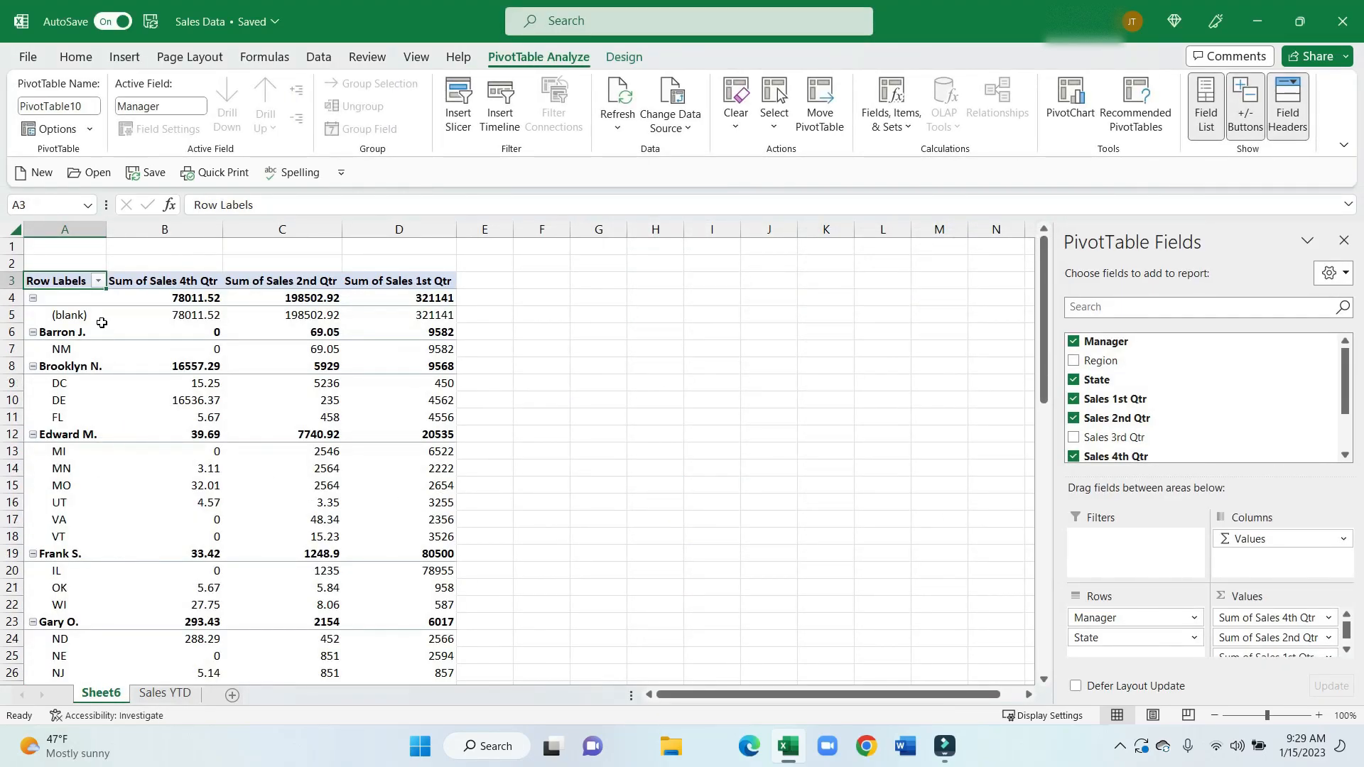
# - Filter the PivotTable's row labels to exclude the blank manager entry
pyautogui.click(98, 282)
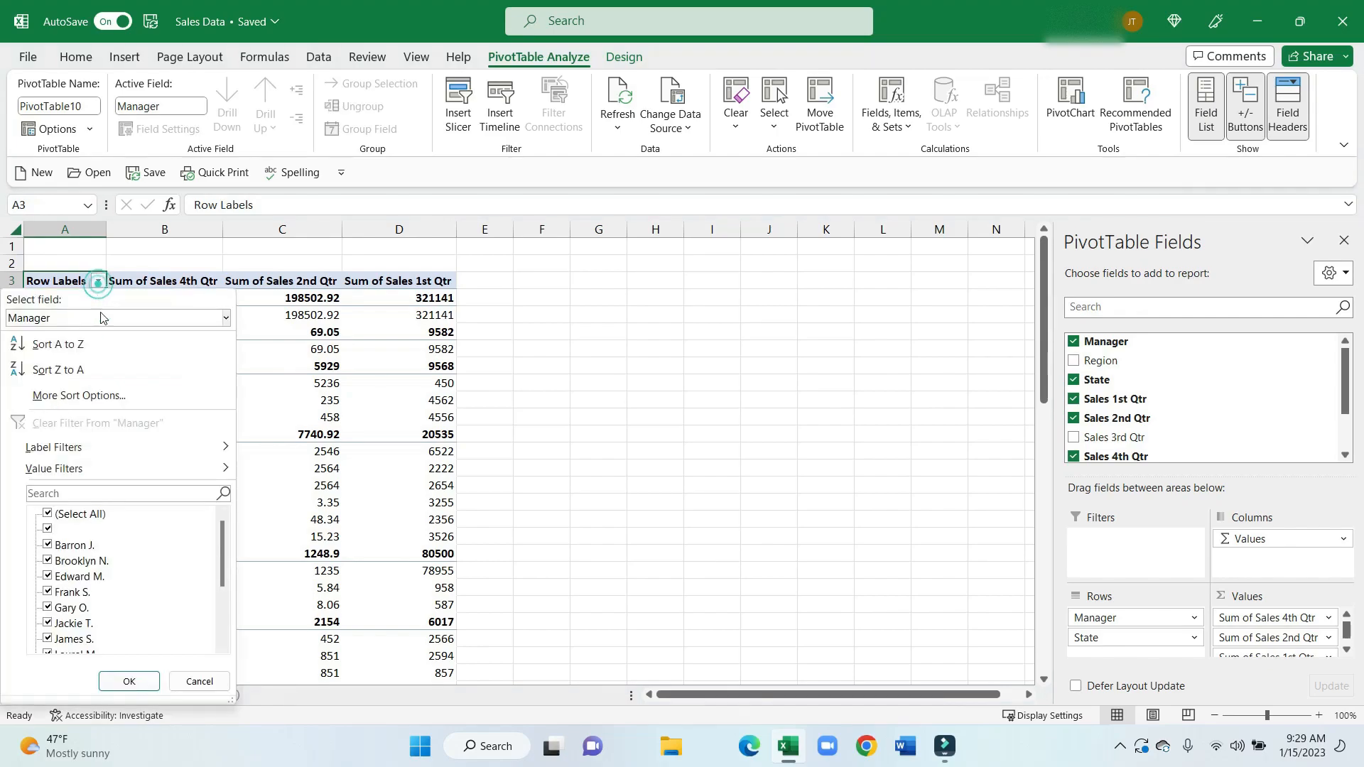
pyautogui.click(48, 529)
pyautogui.click(129, 679)
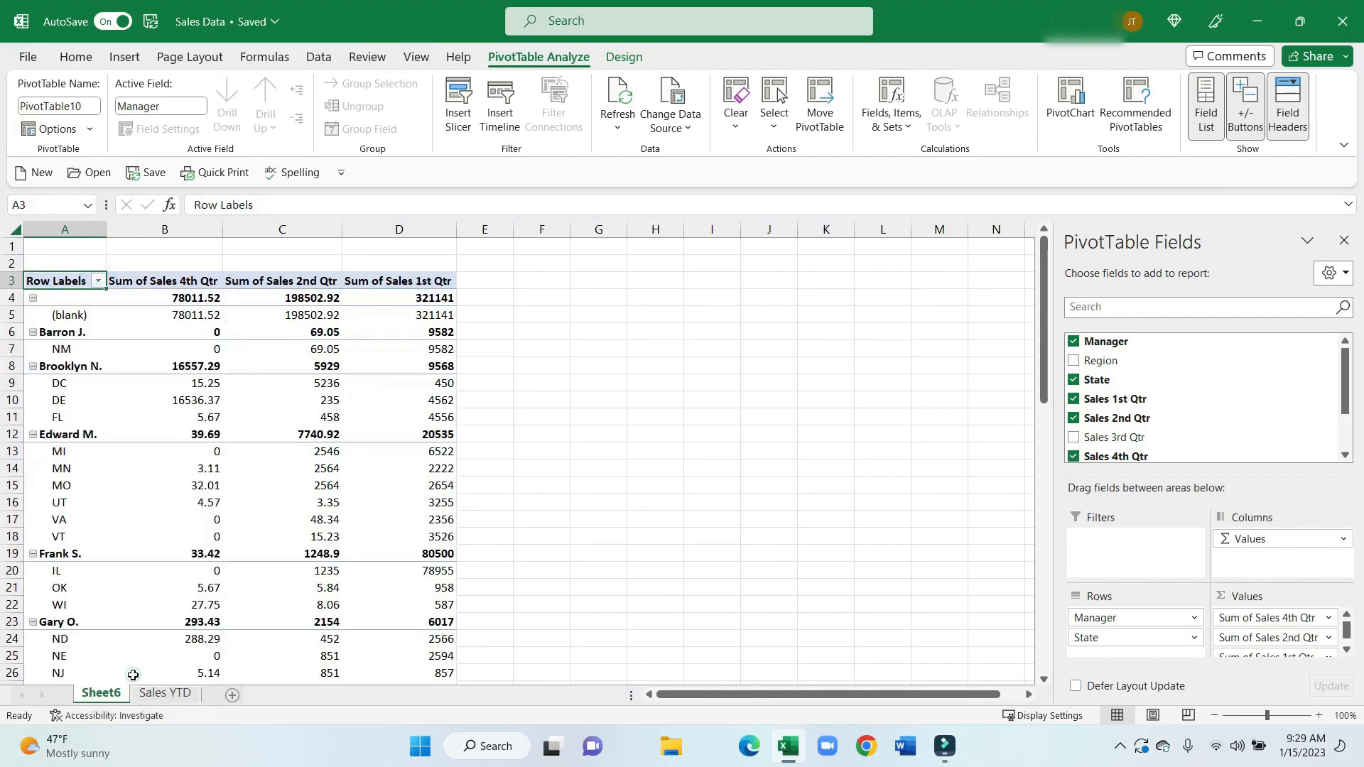
# - Apply the comma number style to the PivotTable's sales columns B through D
pyautogui.moveTo(184, 228); pyautogui.dragTo(359, 237)
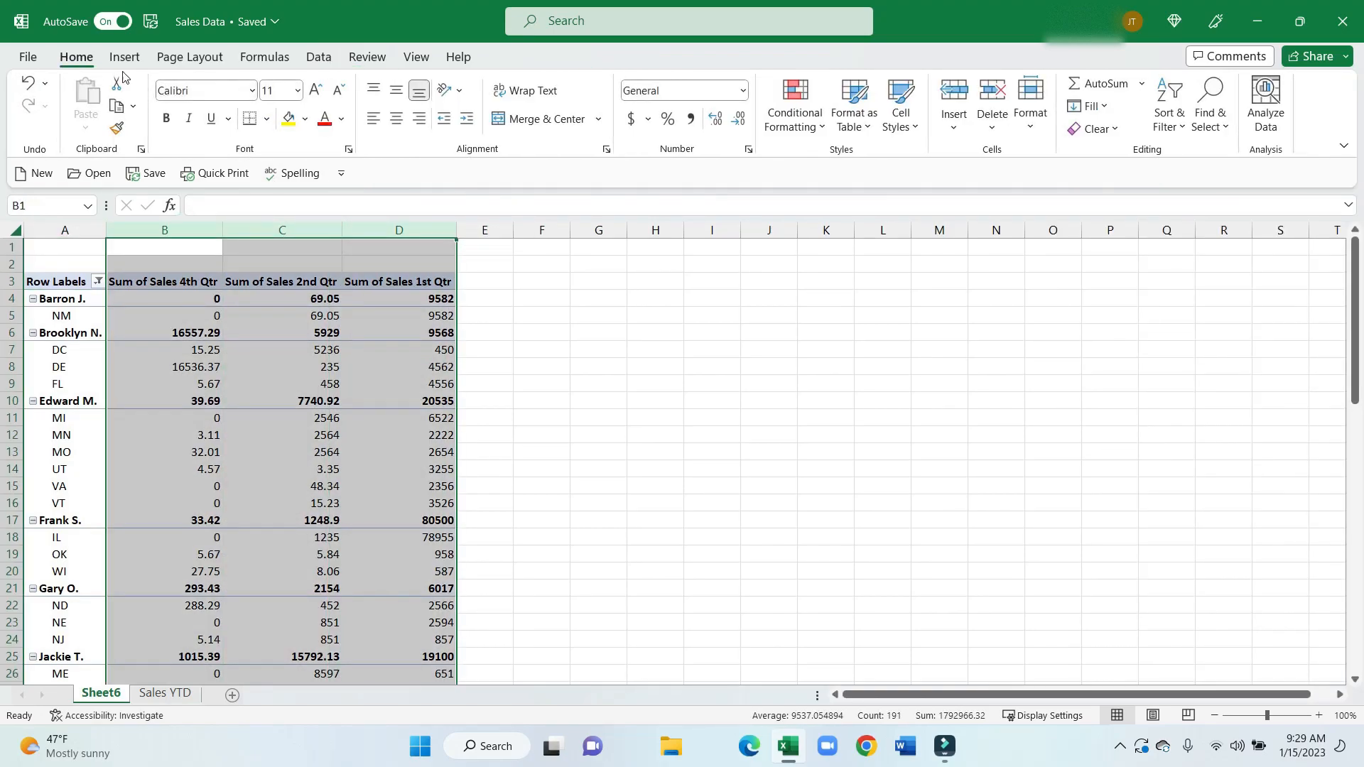
pyautogui.click(690, 119)
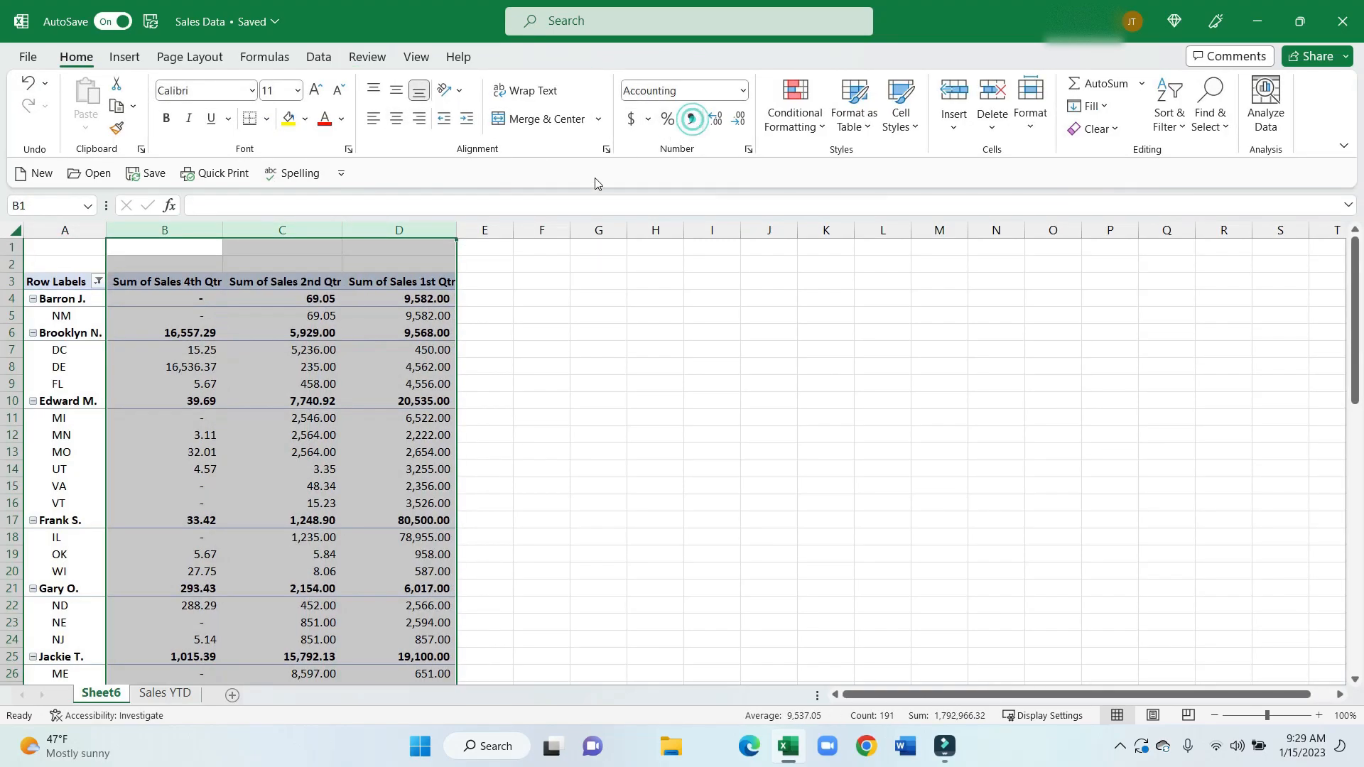
pyautogui.click(519, 367)
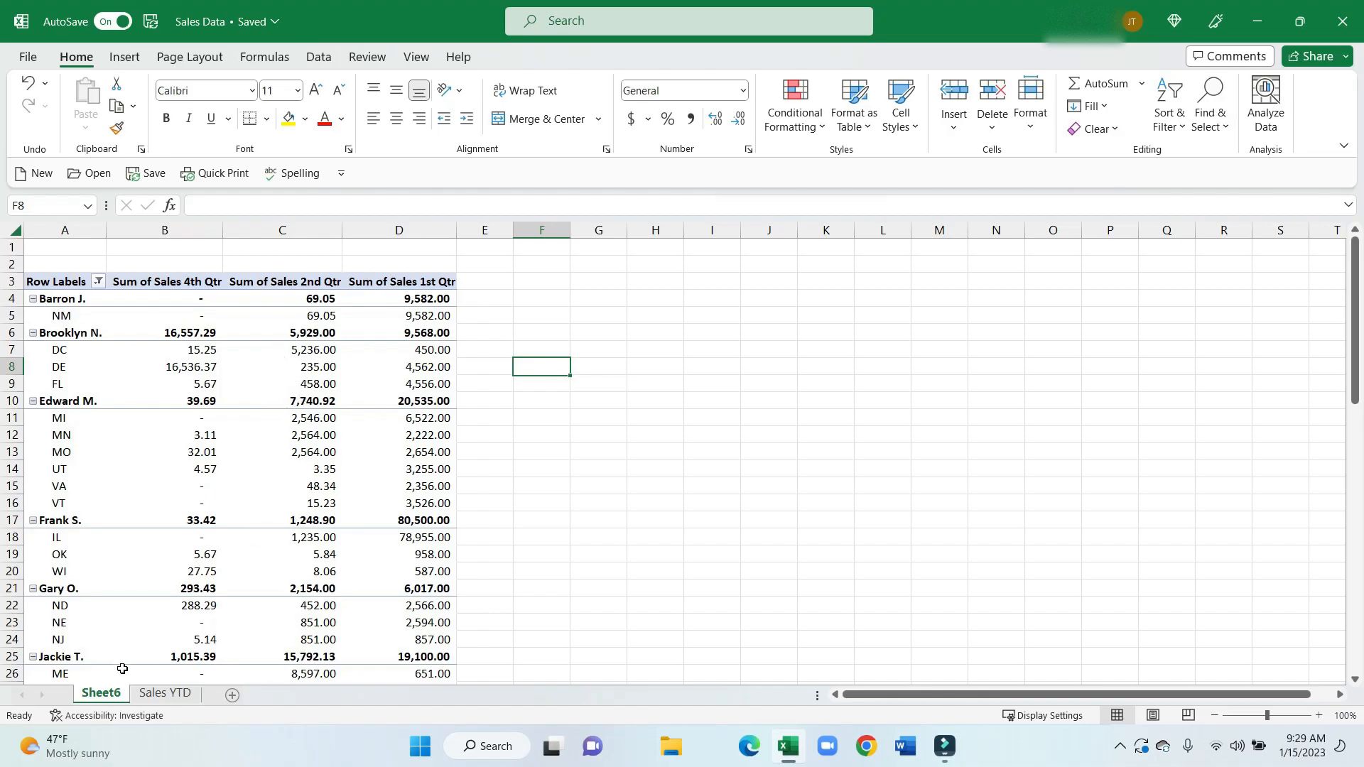
# - Delete Sheet6, which holds the recommended PivotTable, and confirm the deletion
pyautogui.rightClick(108, 694)
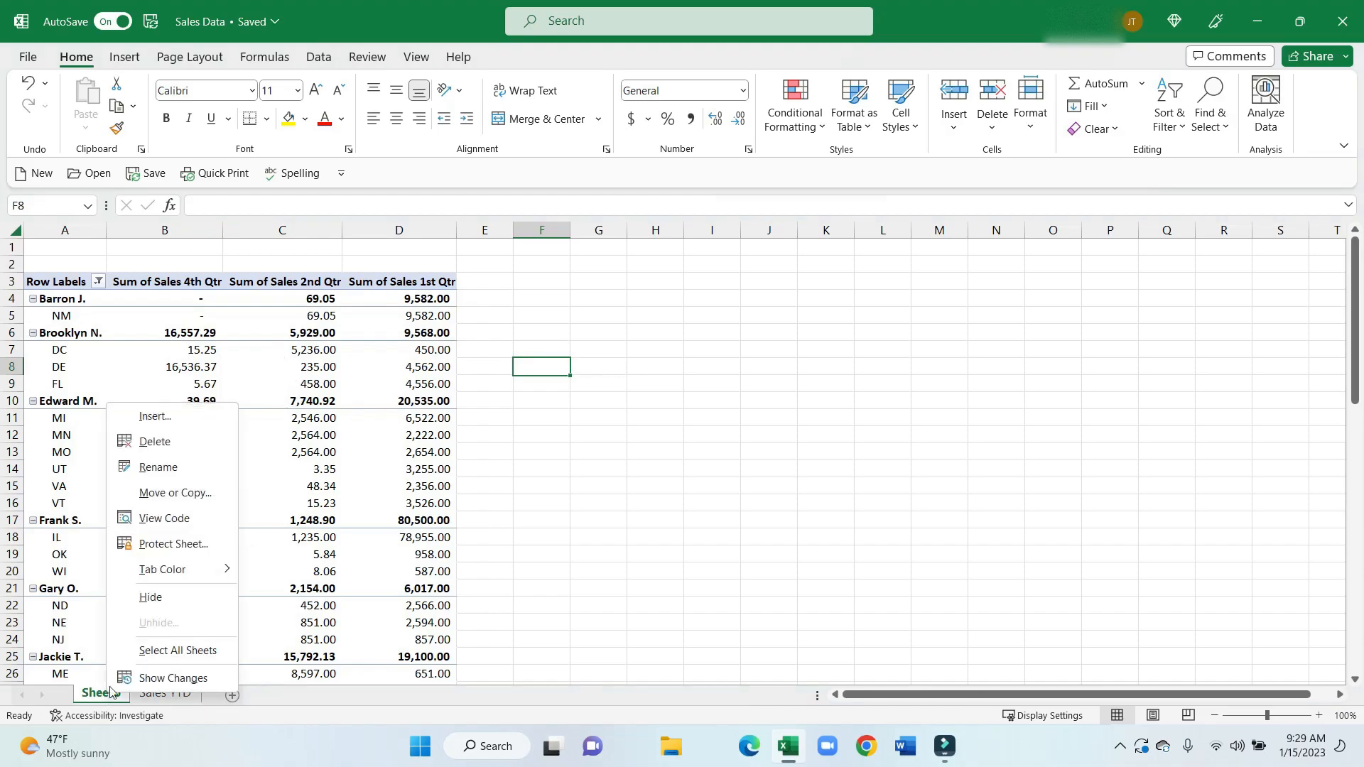
pyautogui.click(159, 441)
pyautogui.click(636, 427)
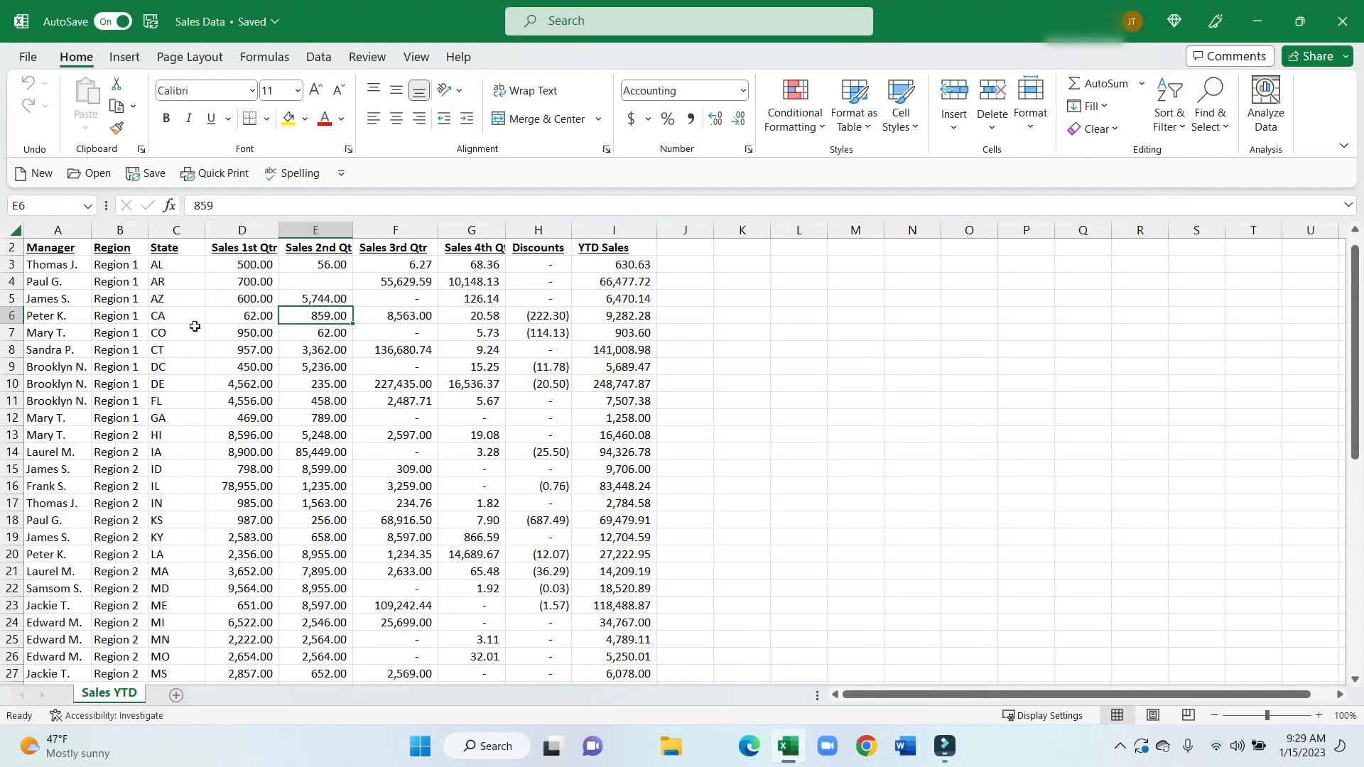
# - Create a blank PivotTable on a new worksheet from the range 'Sales YTD'!$A$2:$I$53
pyautogui.click(68, 249)
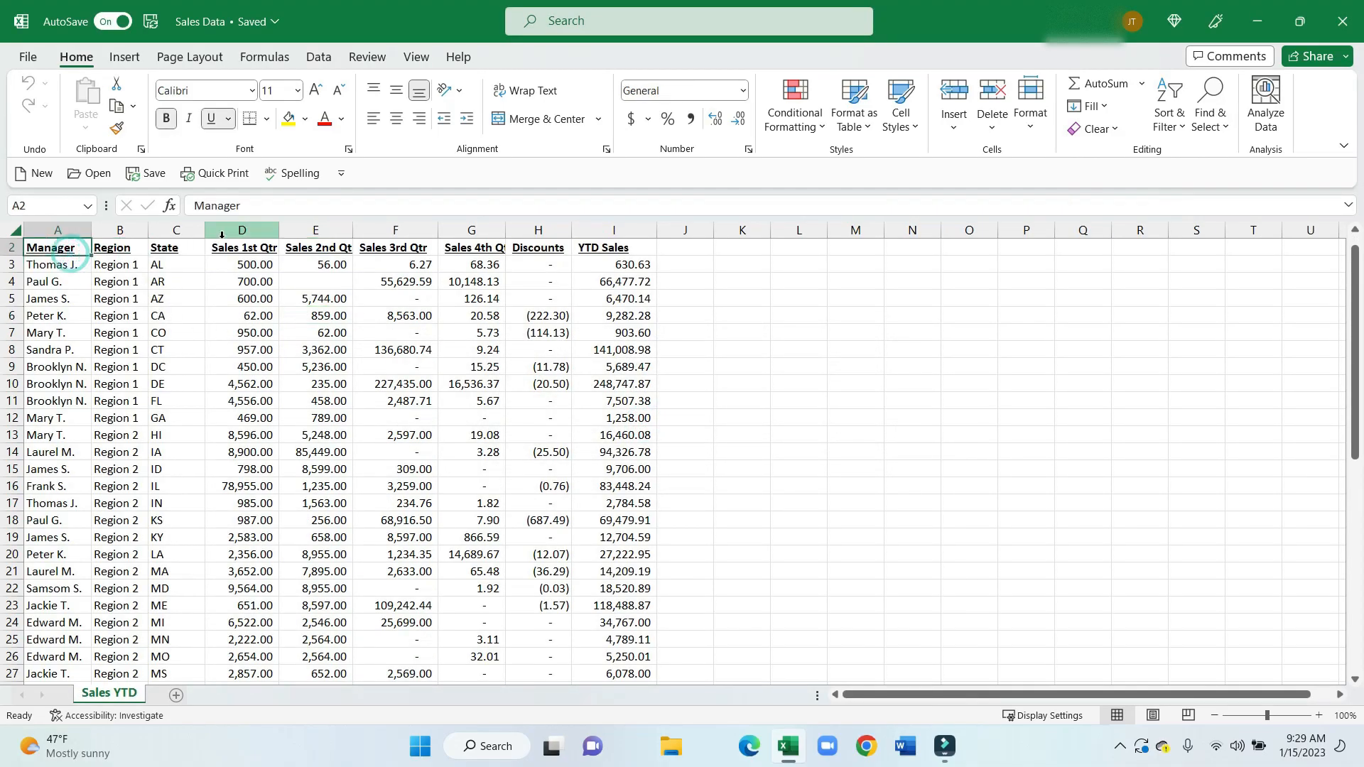
pyautogui.click(124, 56)
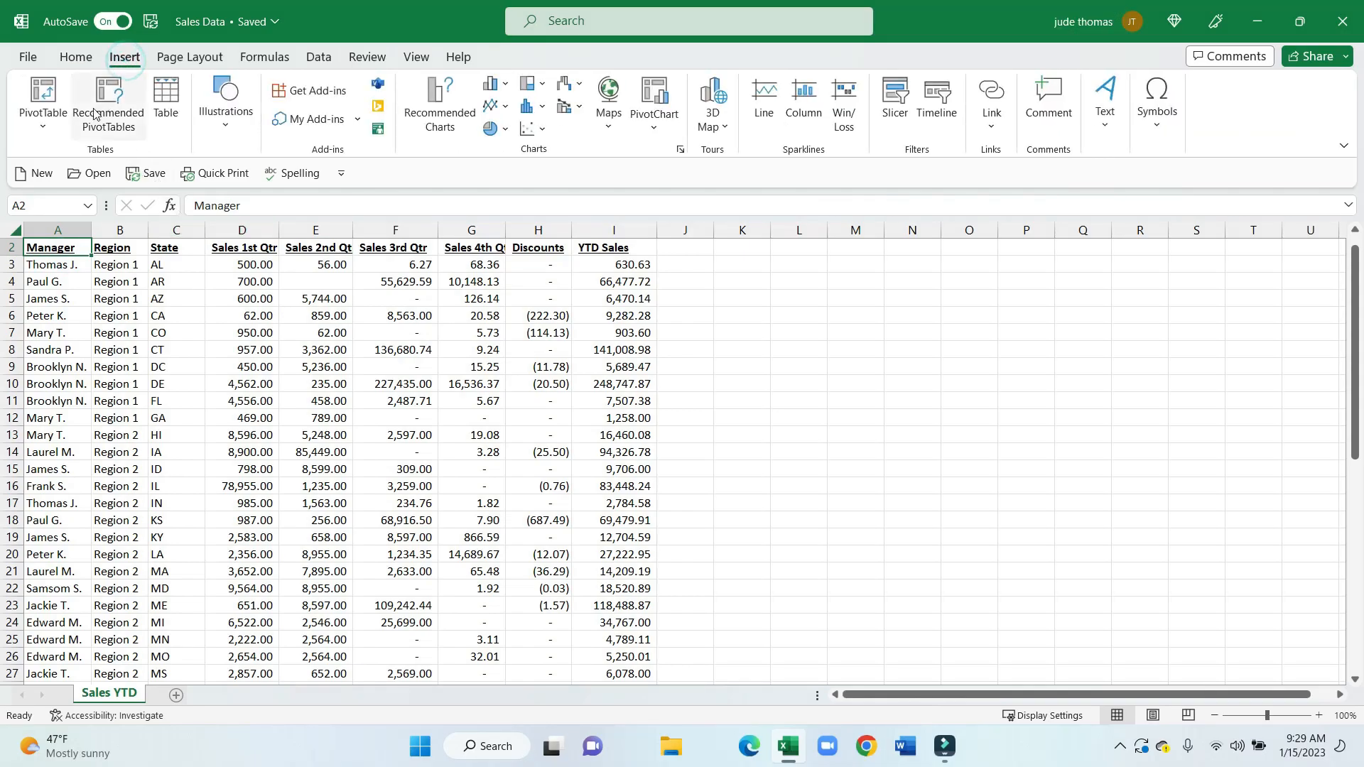
pyautogui.click(50, 126)
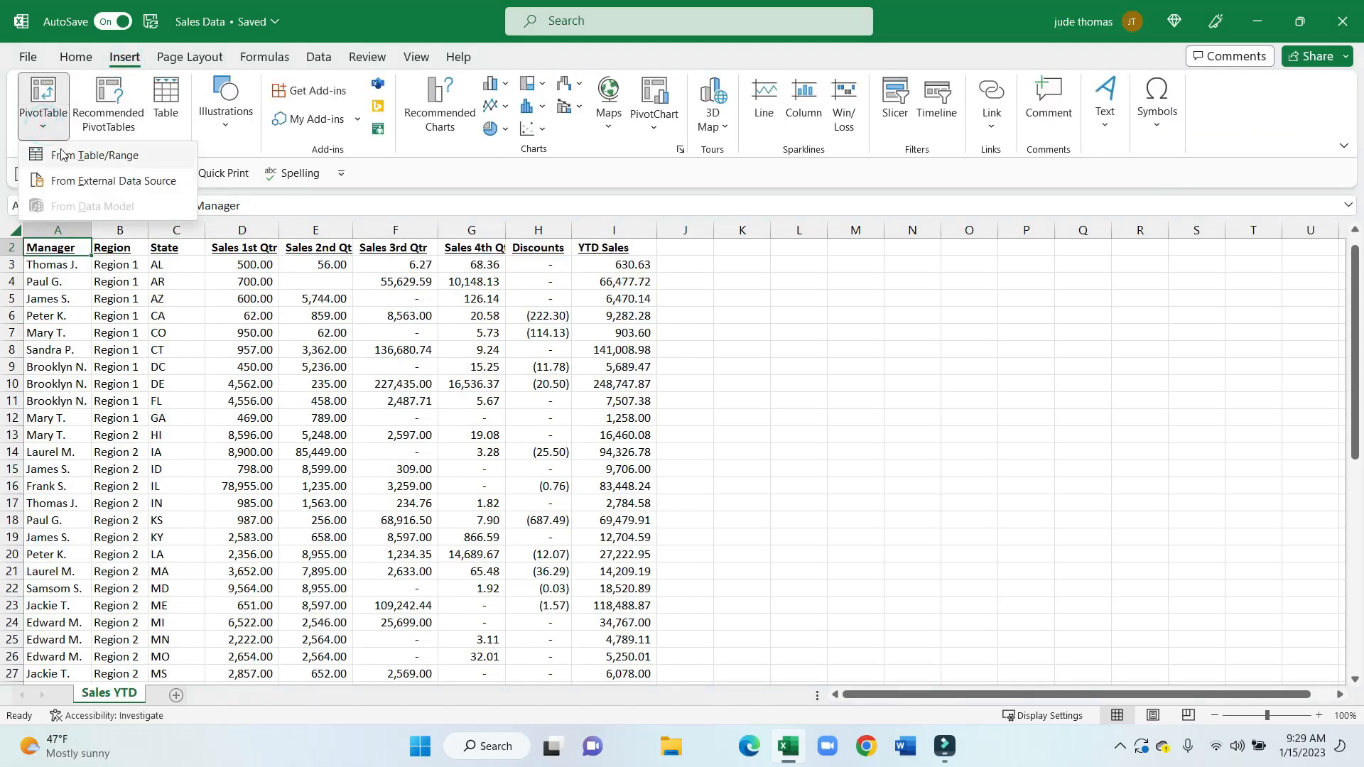
pyautogui.click(65, 157)
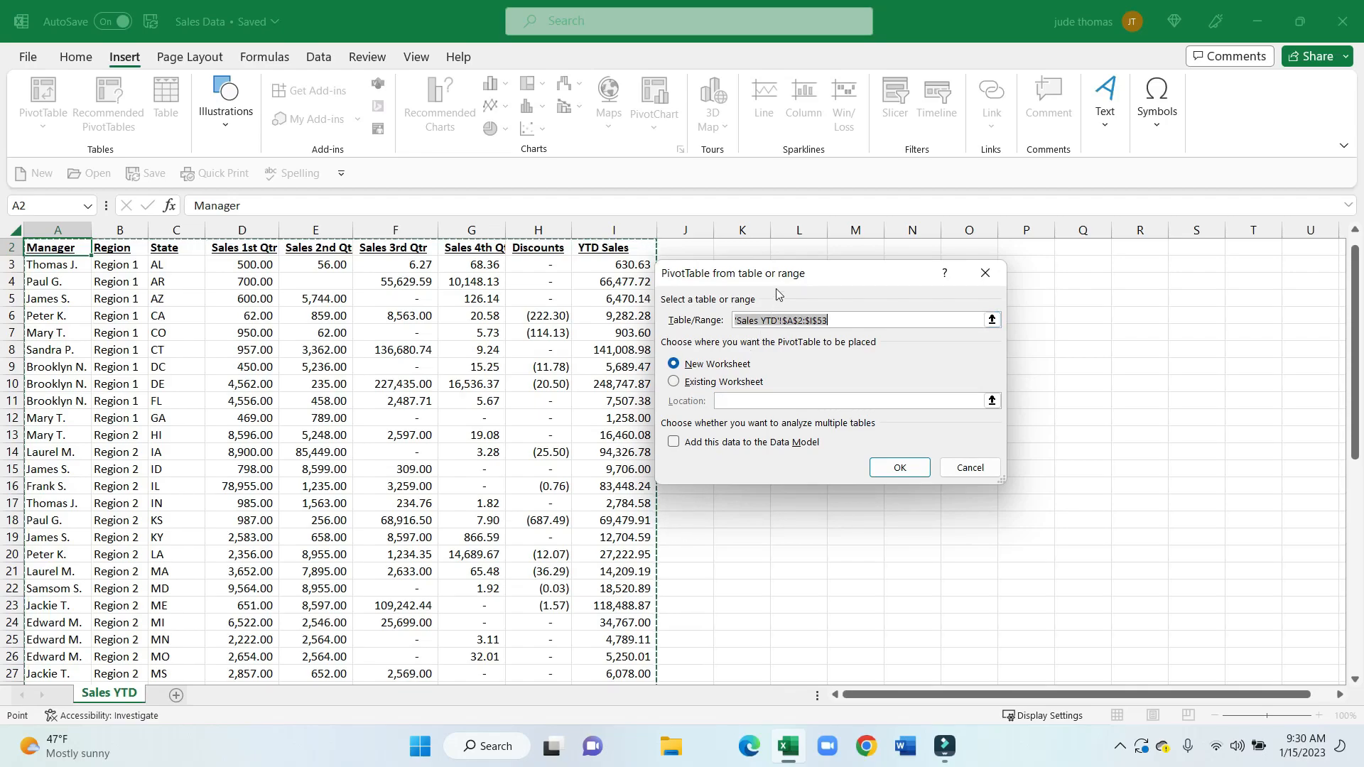
pyautogui.moveTo(779, 277); pyautogui.dragTo(638, 302)
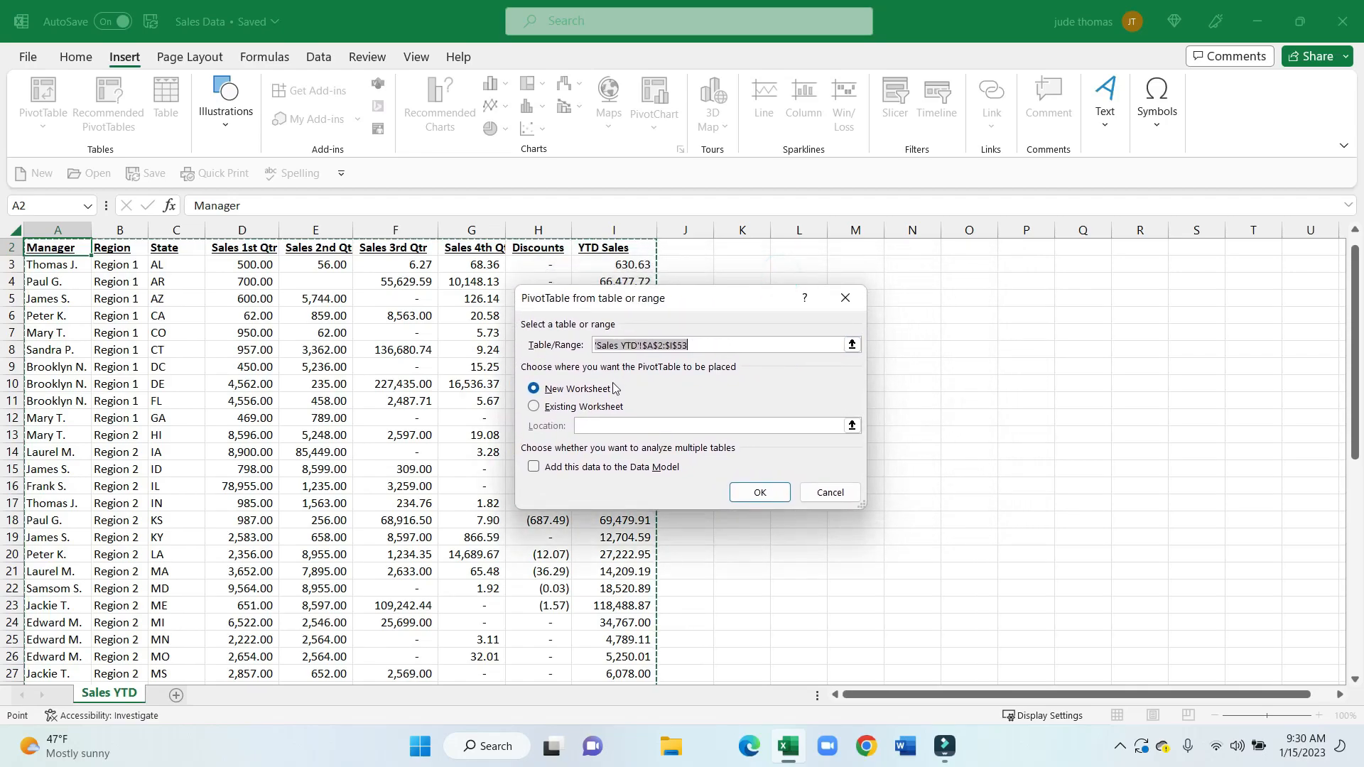
pyautogui.click(568, 406)
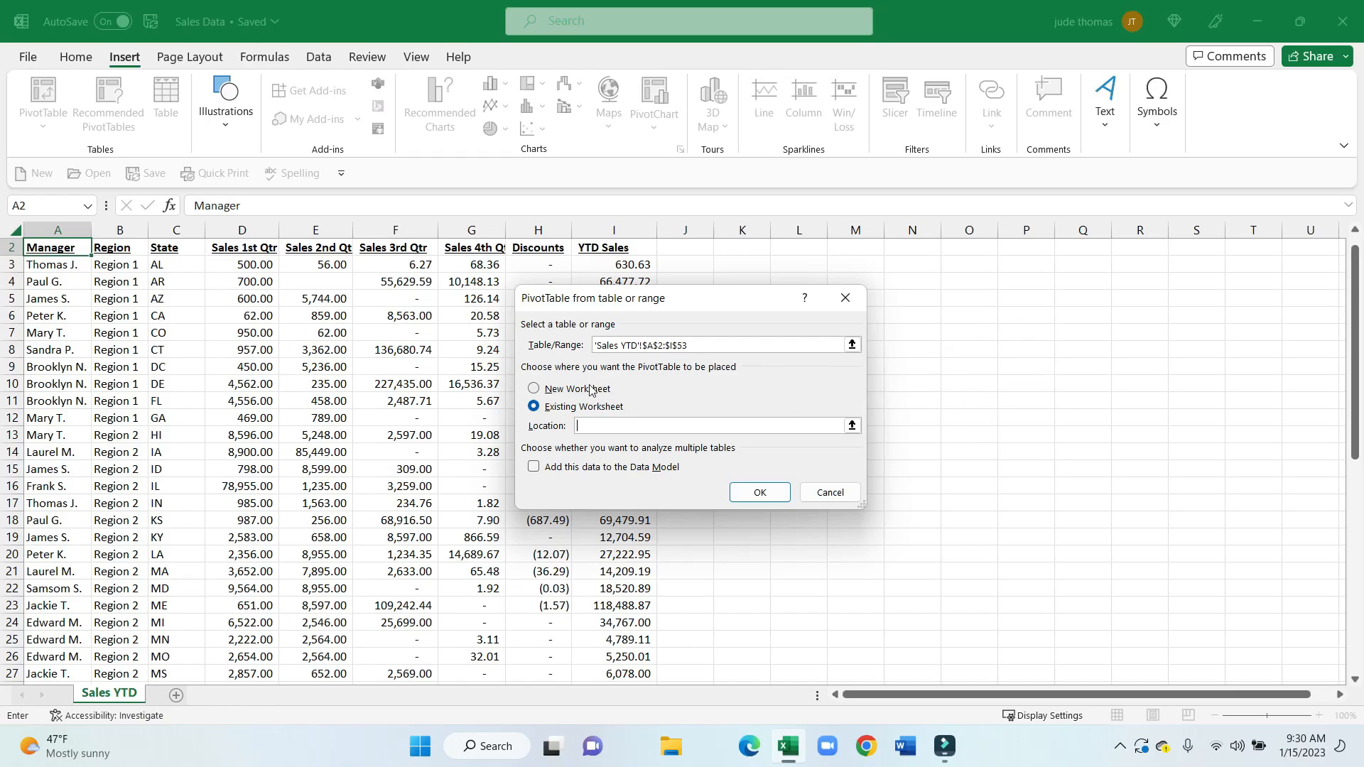
pyautogui.click(547, 392)
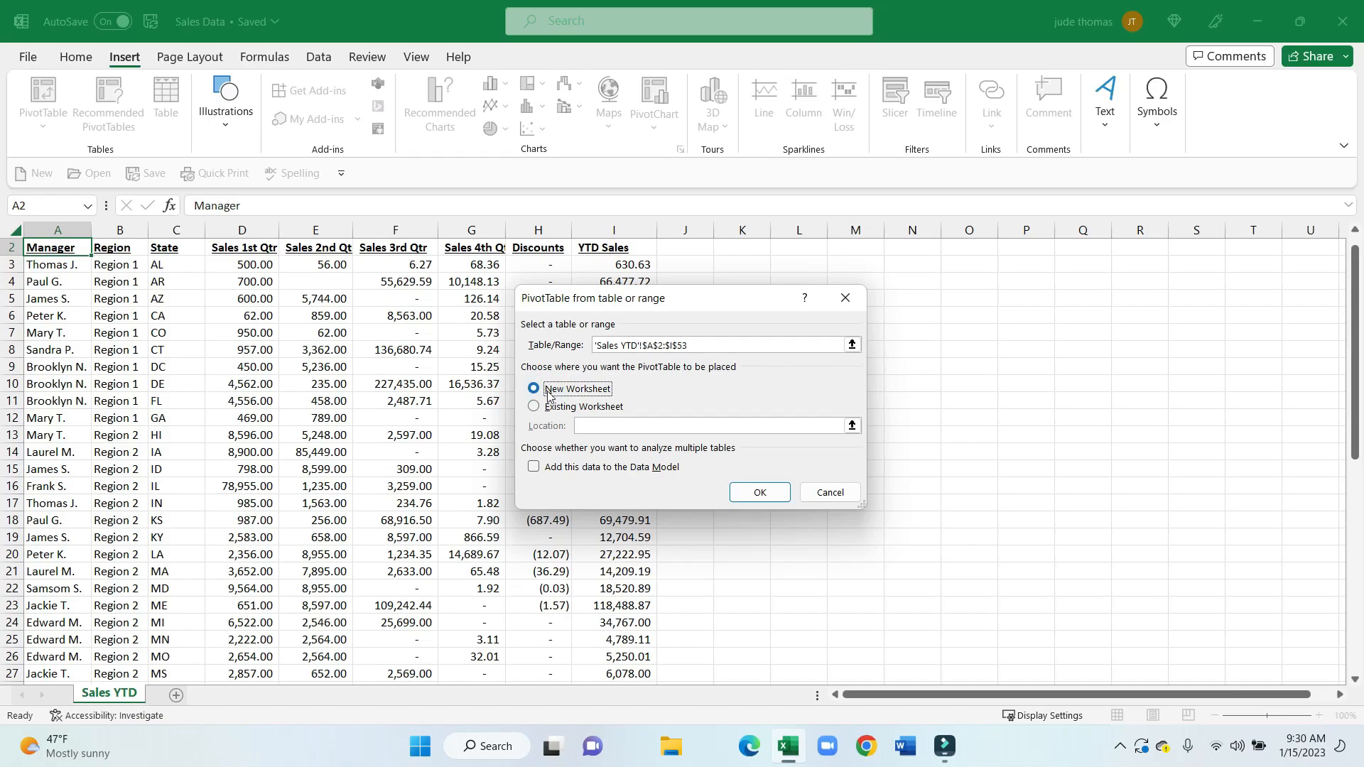
pyautogui.click(757, 495)
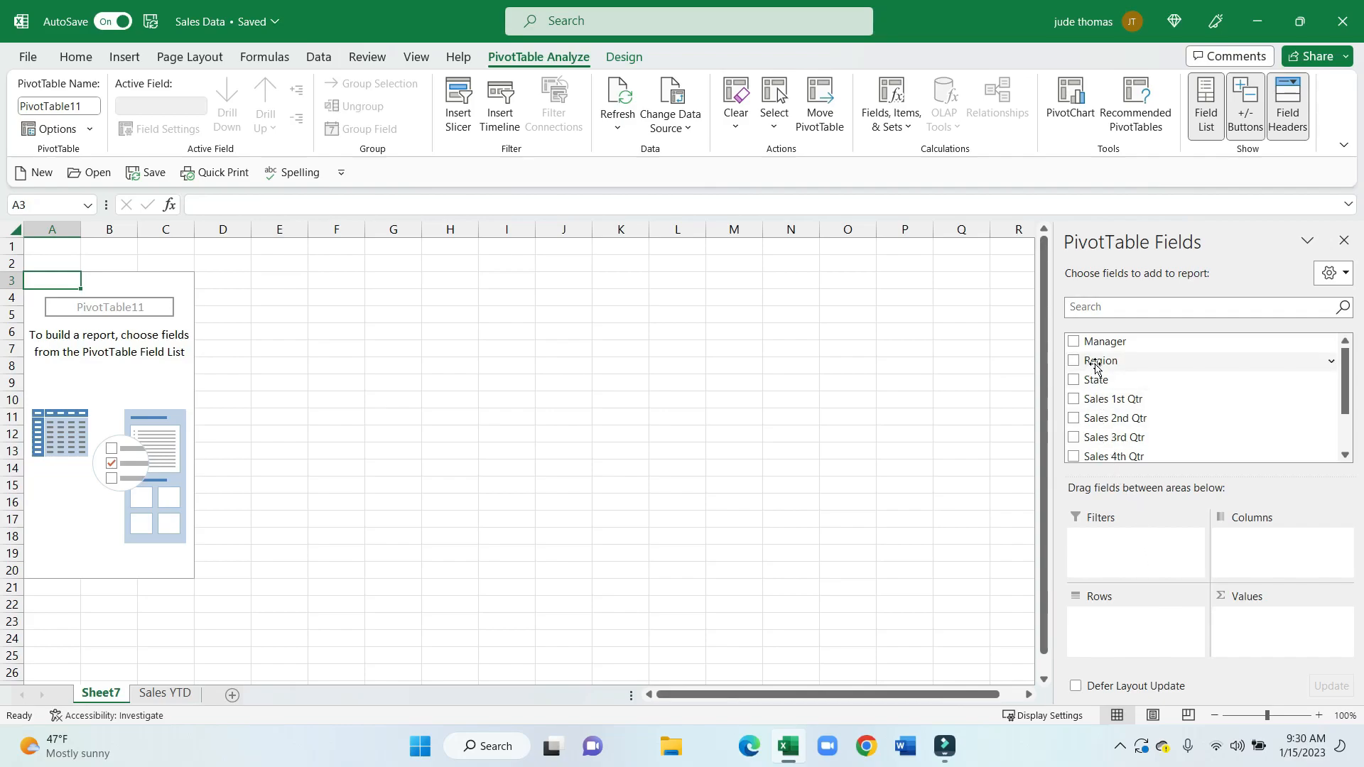
# - Add Region to the PivotTable's rows and YTD Sales to its values
pyautogui.moveTo(1094, 366); pyautogui.dragTo(1147, 635)
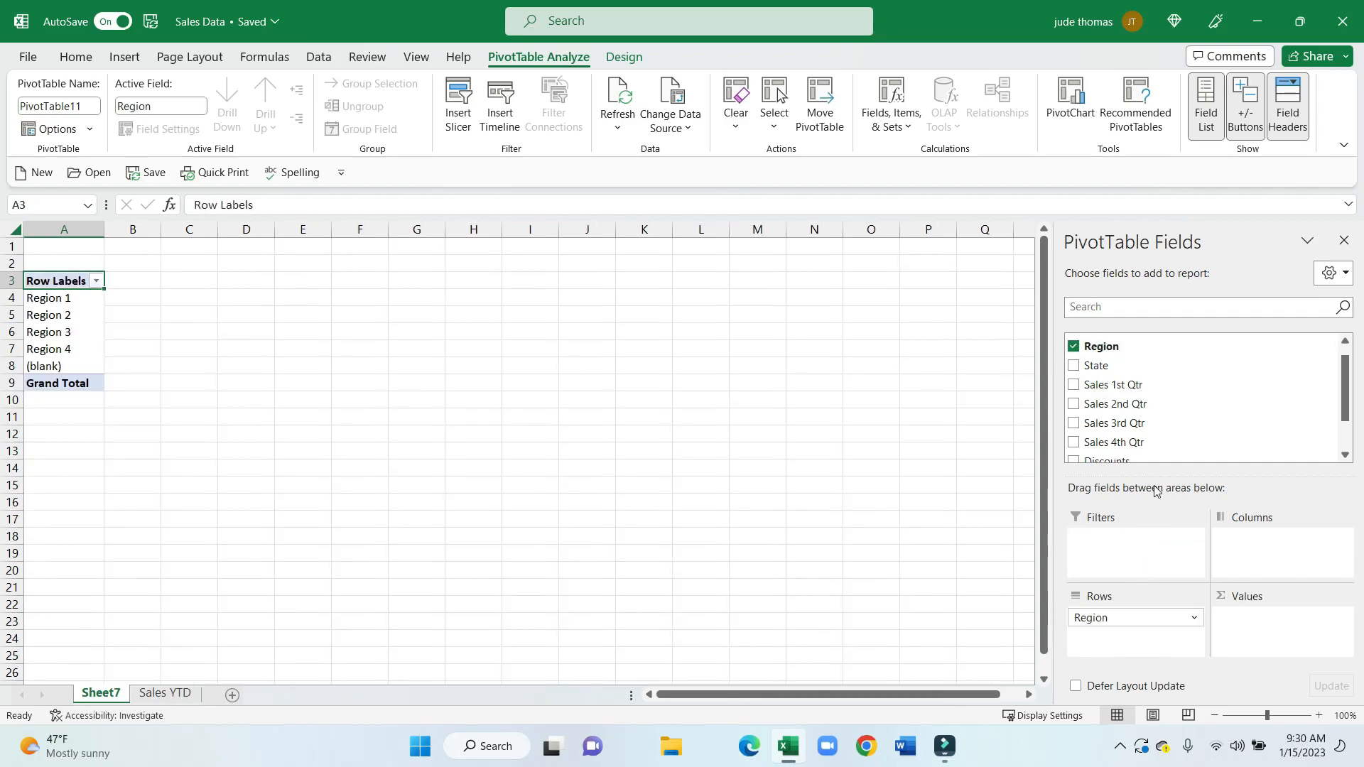
pyautogui.scroll(-3, 1157, 455)
pyautogui.moveTo(1126, 431); pyautogui.dragTo(1255, 619)
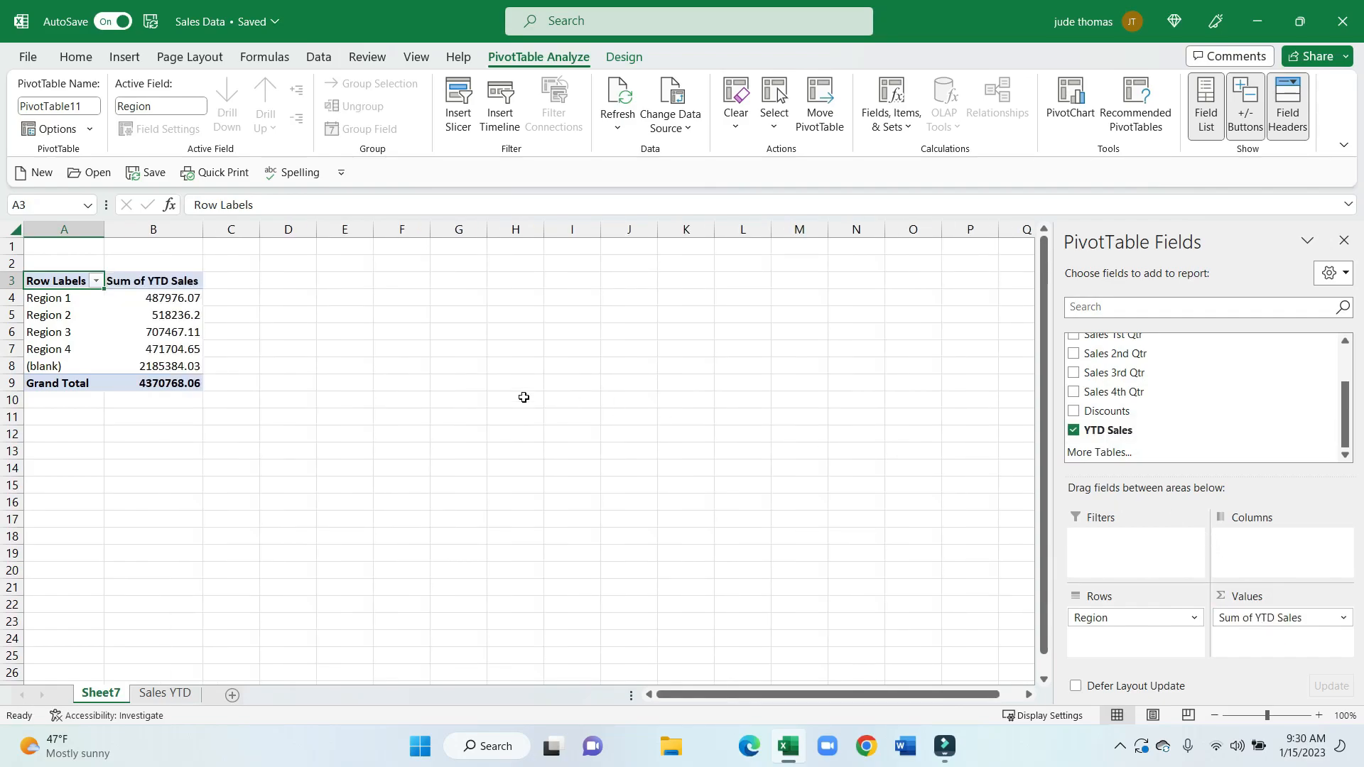
# - Sort the regions by Sum of YTD Sales from largest to smallest and apply the comma number style to column B
pyautogui.rightClick(174, 330)
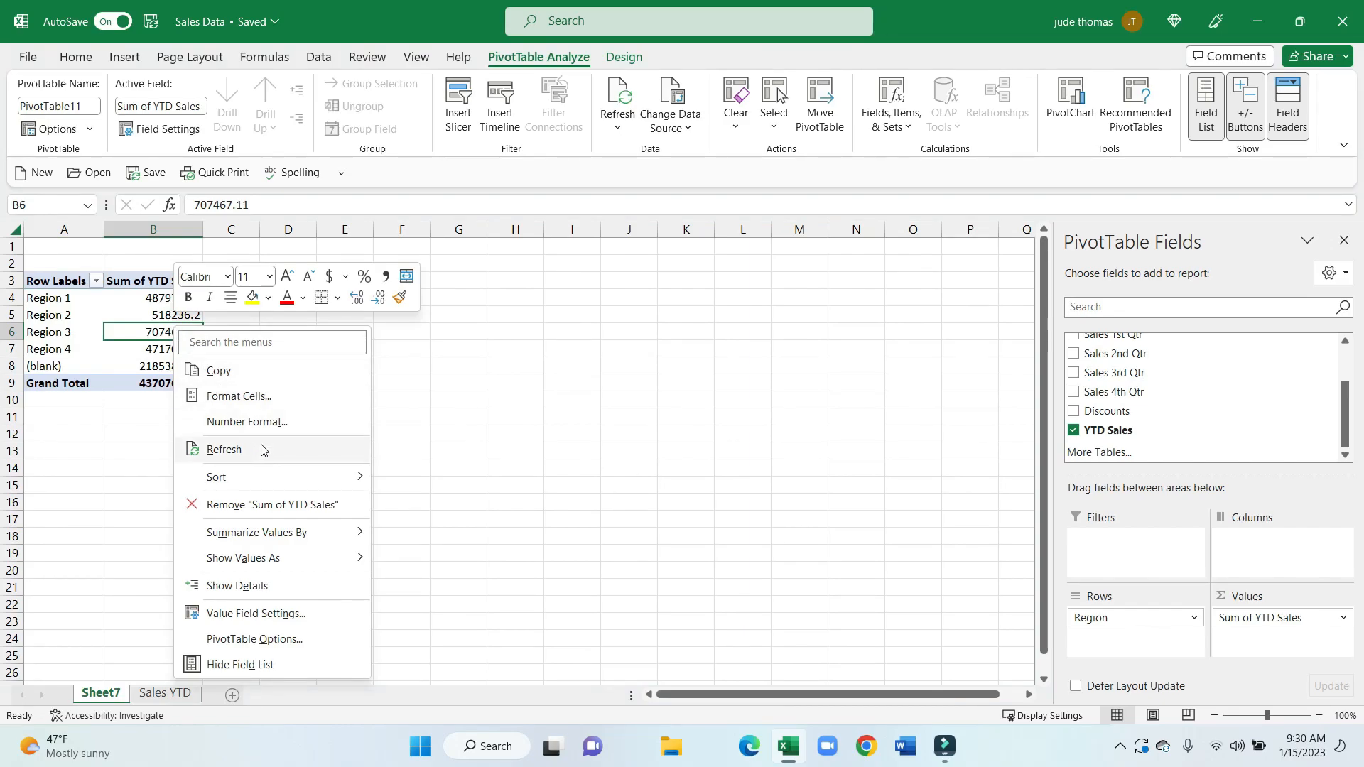
pyautogui.click(268, 469)
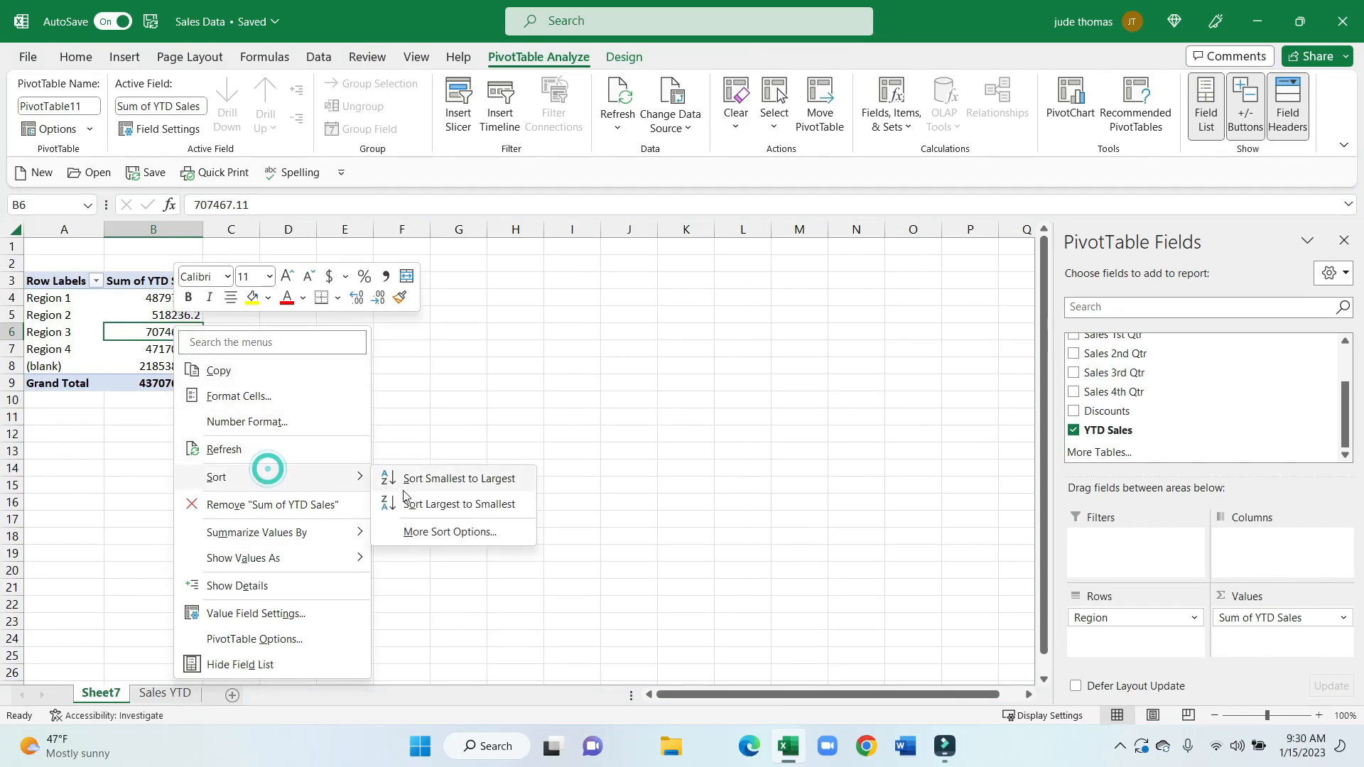
pyautogui.click(440, 505)
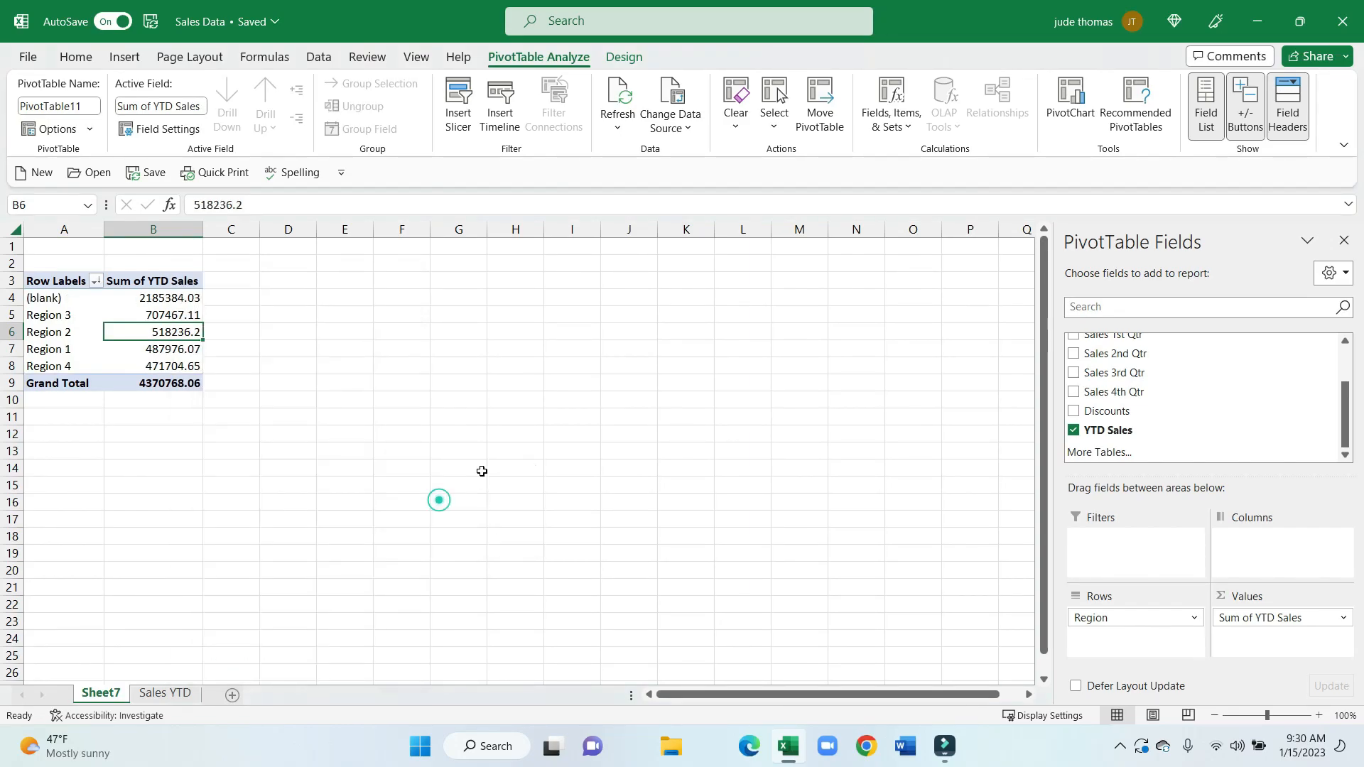
pyautogui.click(182, 230)
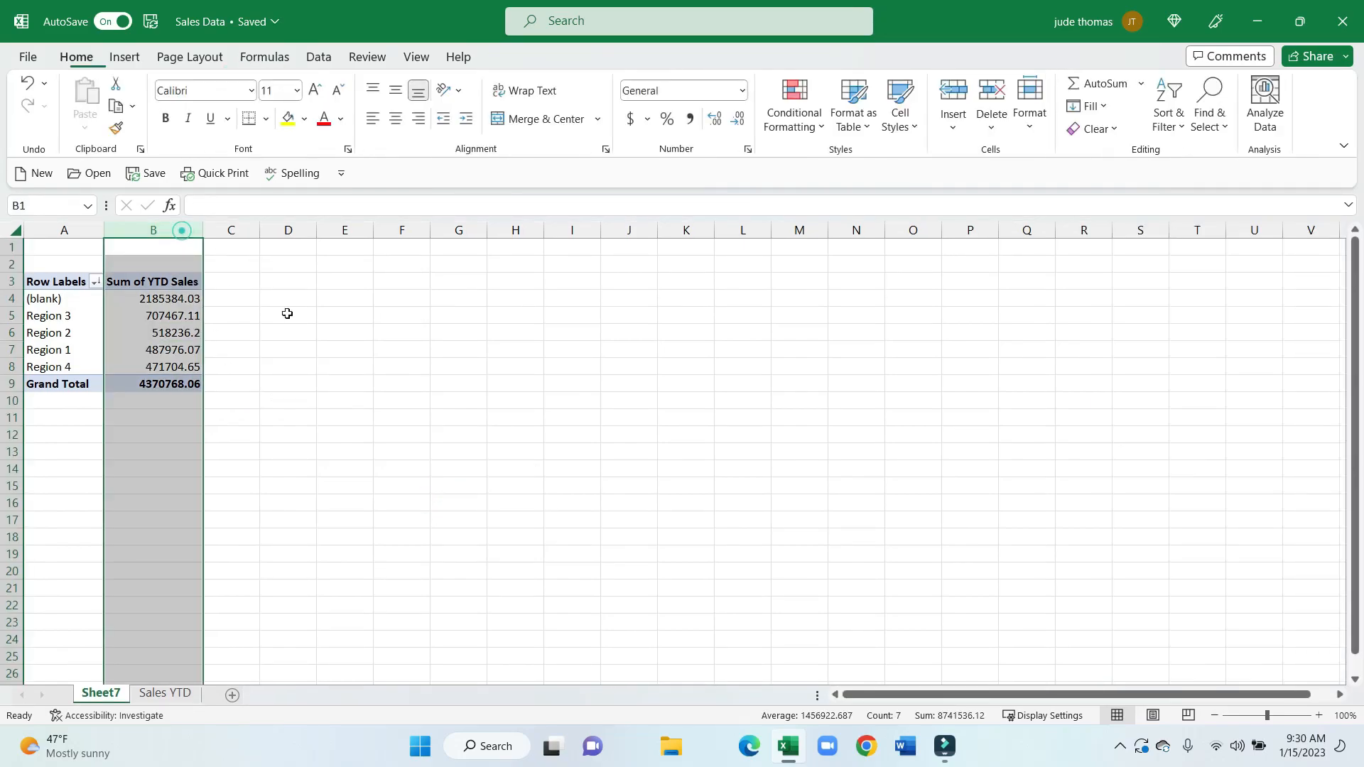
pyautogui.click(691, 119)
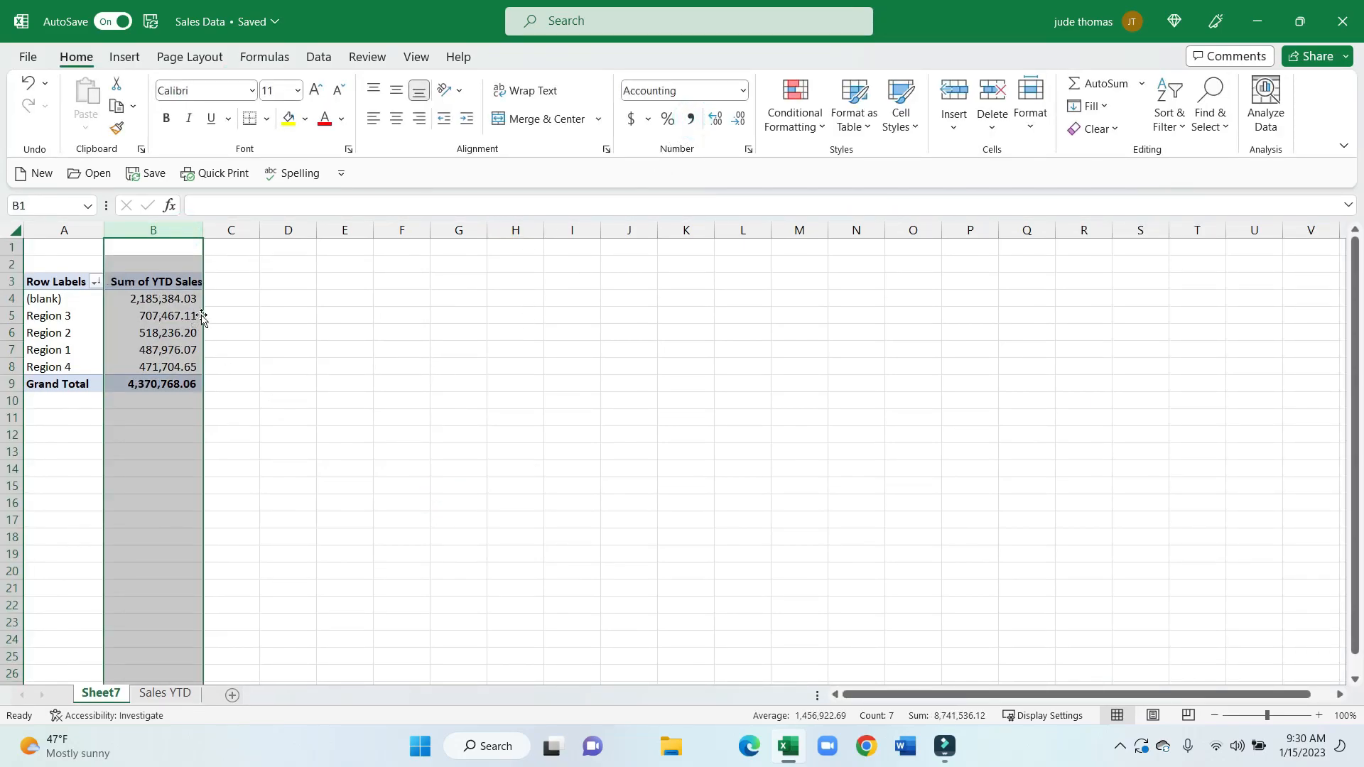
# - Filter the PivotTable's row labels to exclude the (blank) region
pyautogui.click(96, 283)
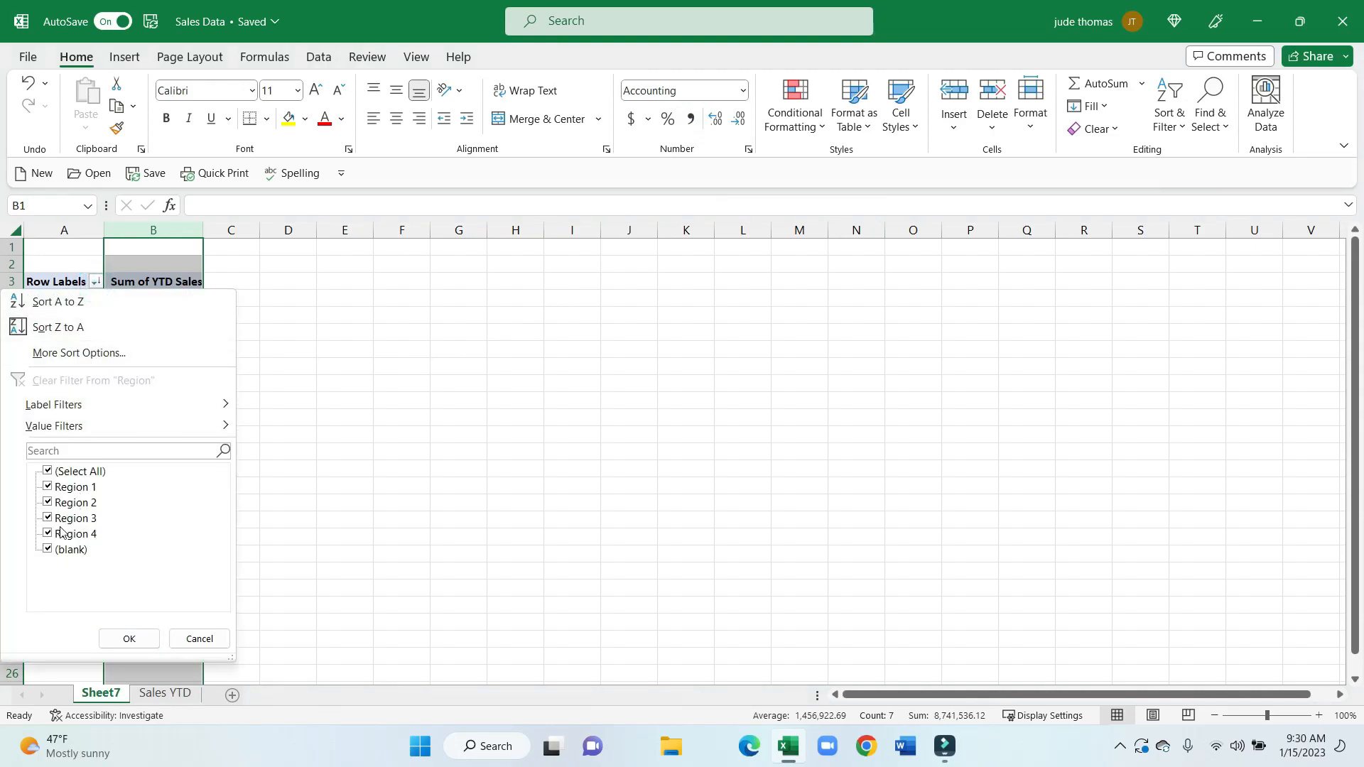
pyautogui.click(50, 550)
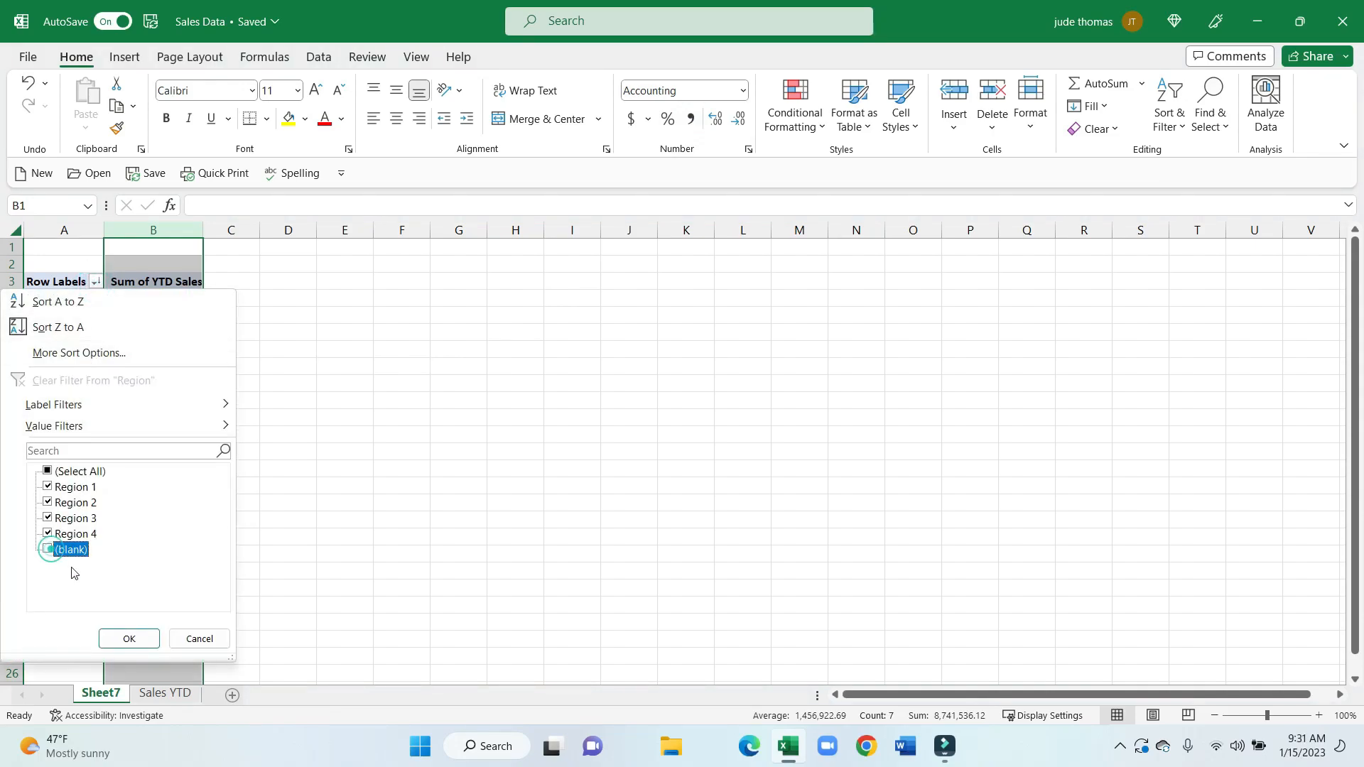
pyautogui.click(132, 638)
pyautogui.click(264, 446)
# - Reapply the comma number style to the Sum of YTD Sales column B for the filtered regions
pyautogui.click(177, 228)
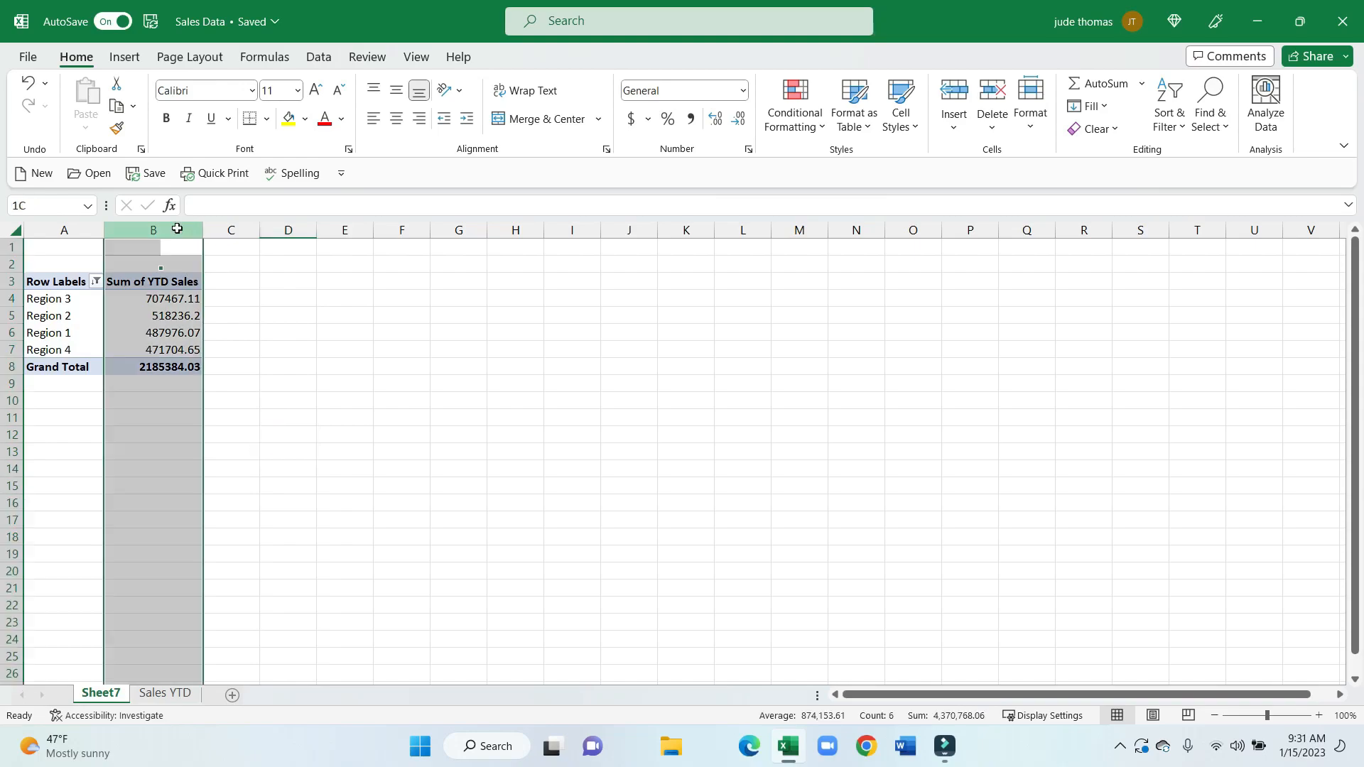
pyautogui.click(691, 118)
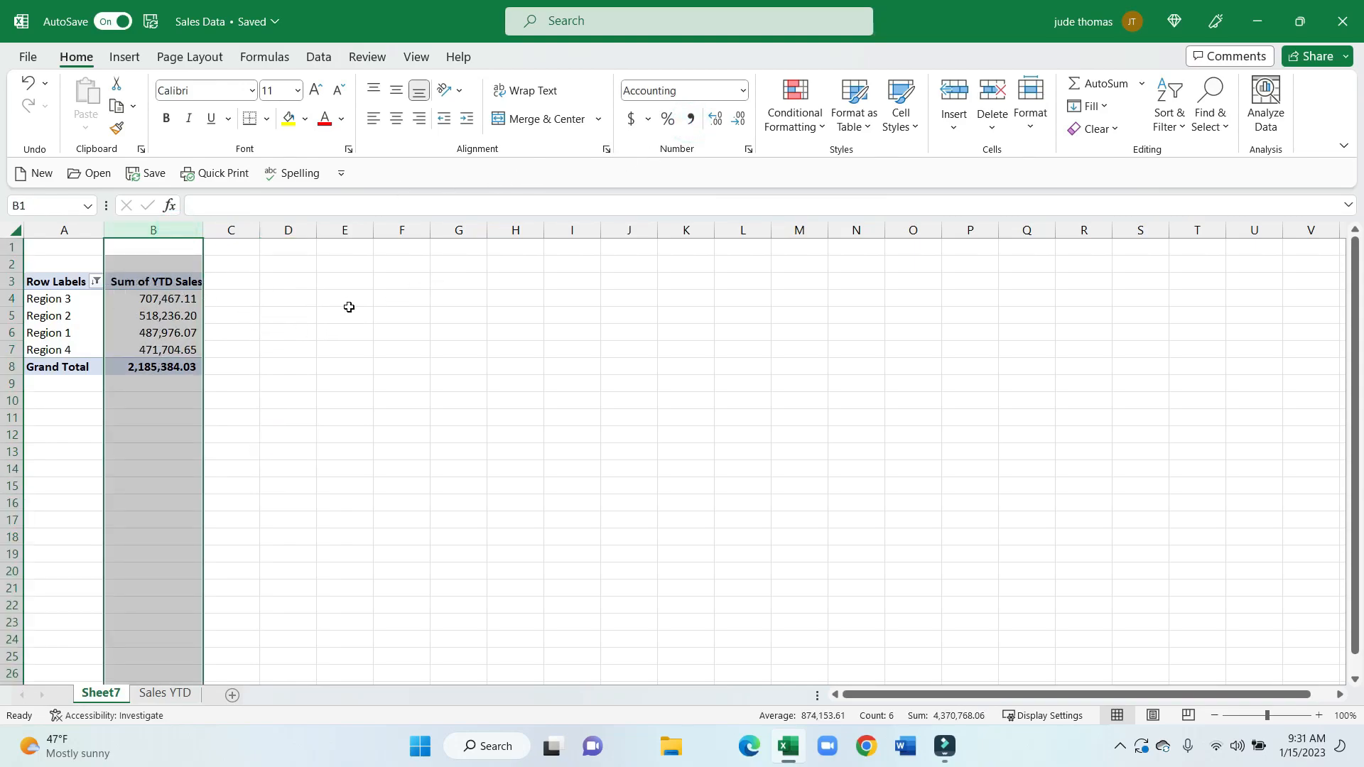
pyautogui.moveTo(348, 309); pyautogui.dragTo(349, 303)
# - Replace Region with Manager in the PivotTable's rows, keeping YTD Sales as the values
pyautogui.moveTo(145, 304)
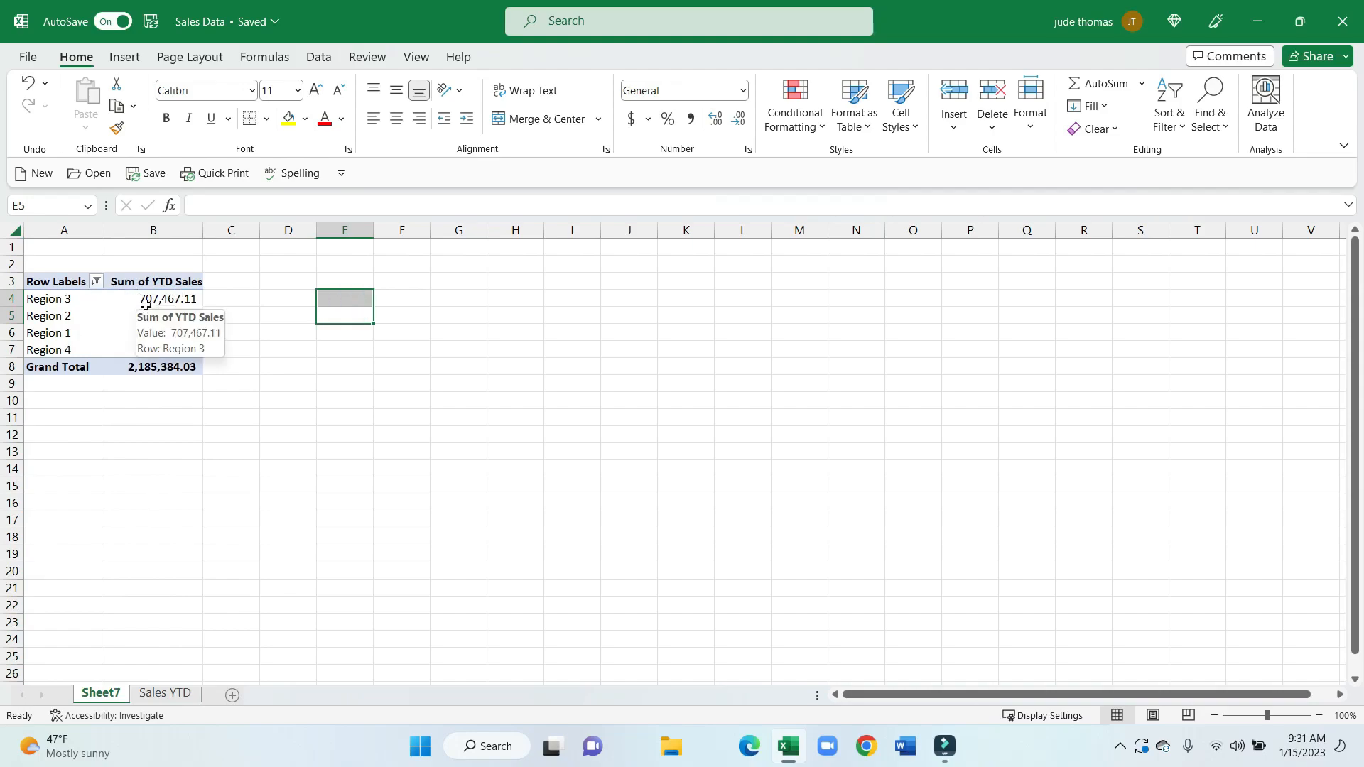
pyautogui.moveTo(64, 317)
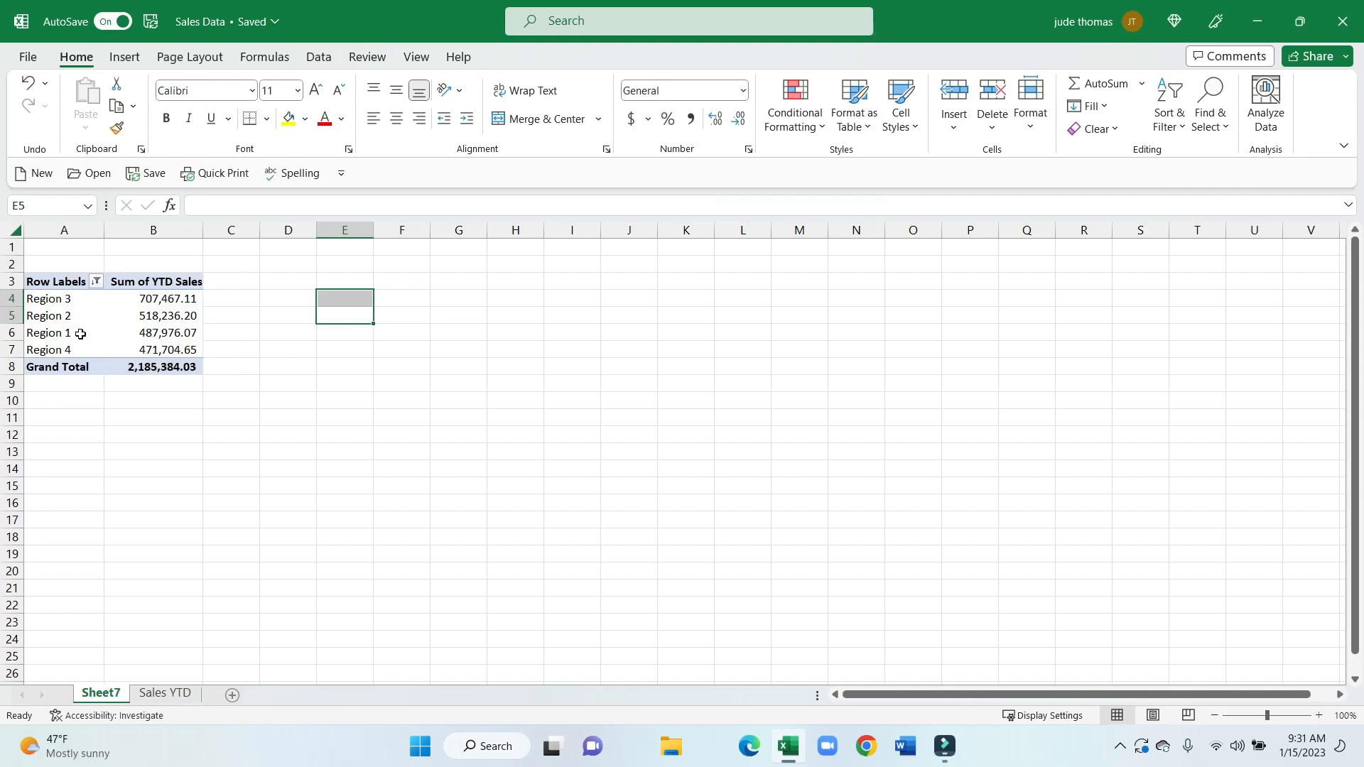
pyautogui.moveTo(139, 334)
pyautogui.click(171, 328)
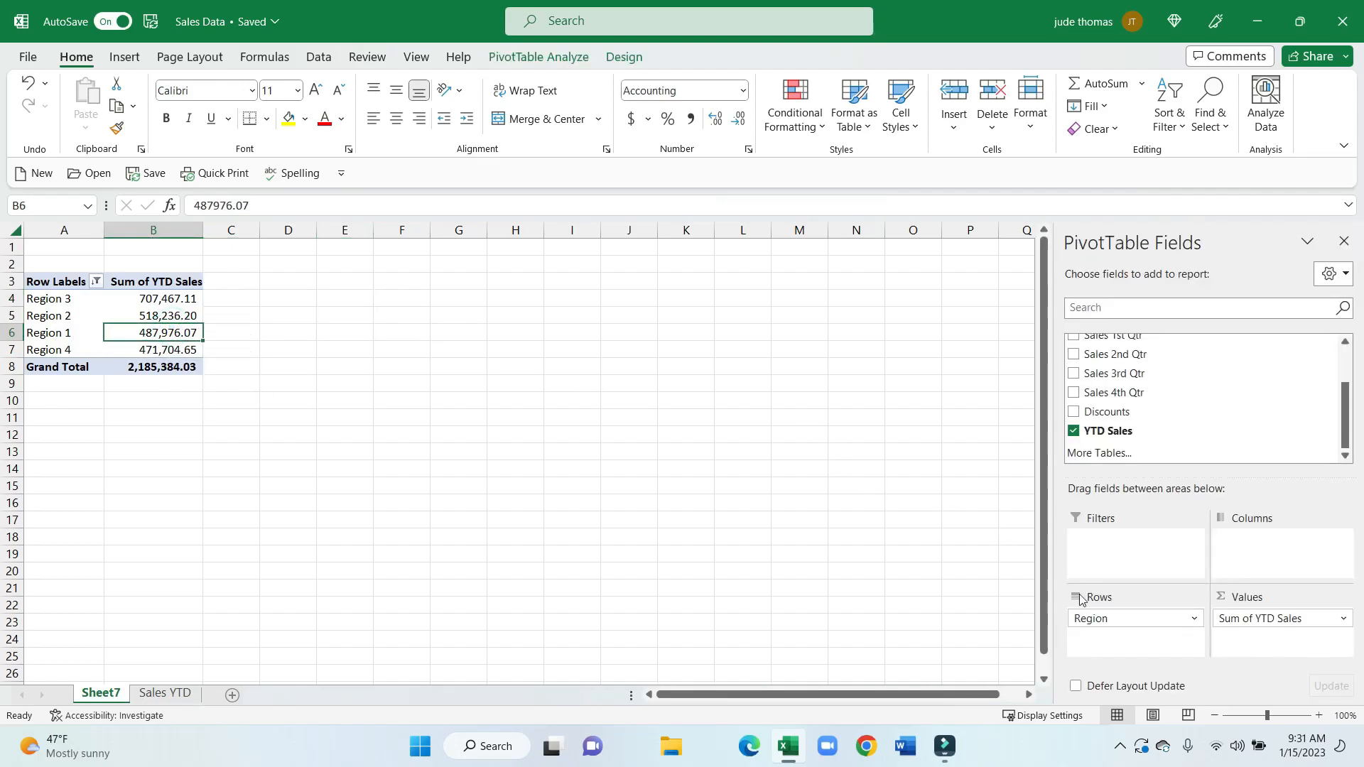
pyautogui.moveTo(1065, 609); pyautogui.dragTo(1027, 593)
pyautogui.scroll(3, 1135, 434)
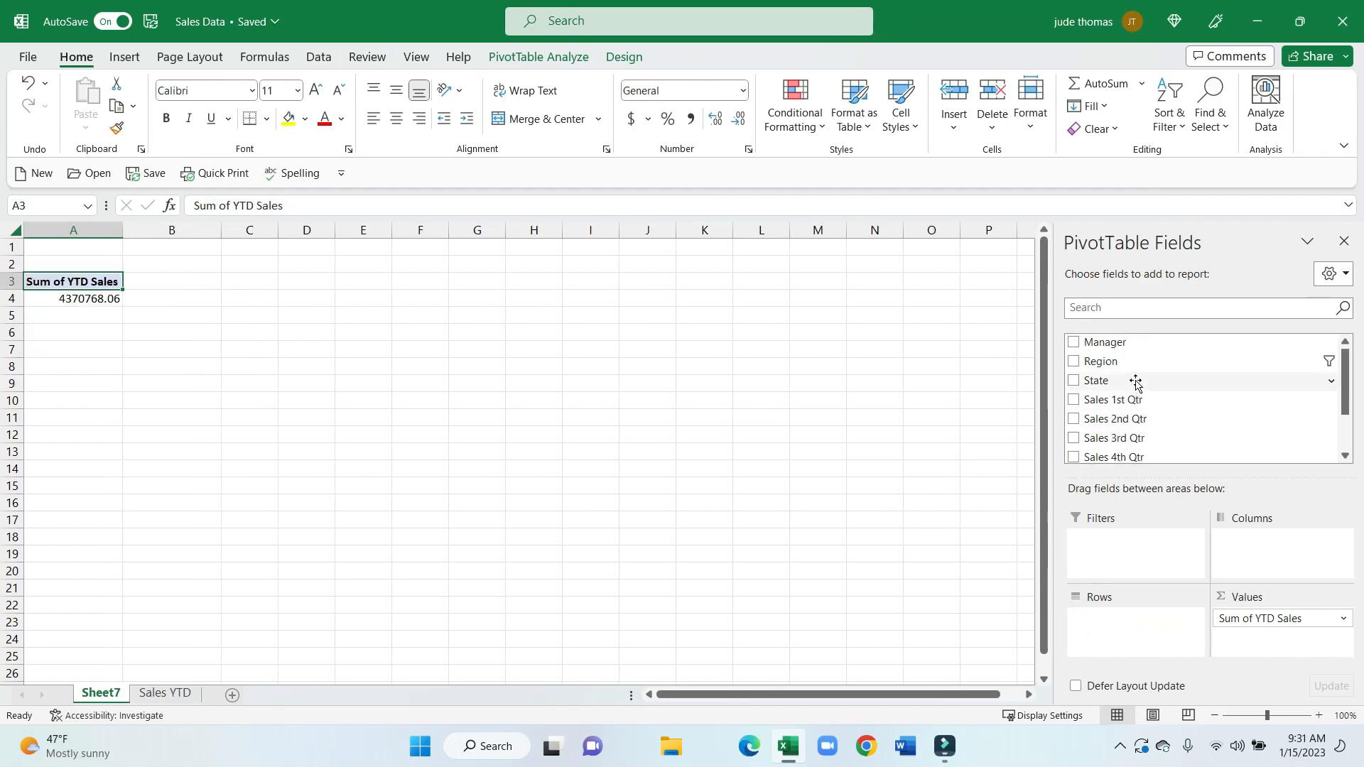
pyautogui.moveTo(1120, 348); pyautogui.dragTo(1129, 624)
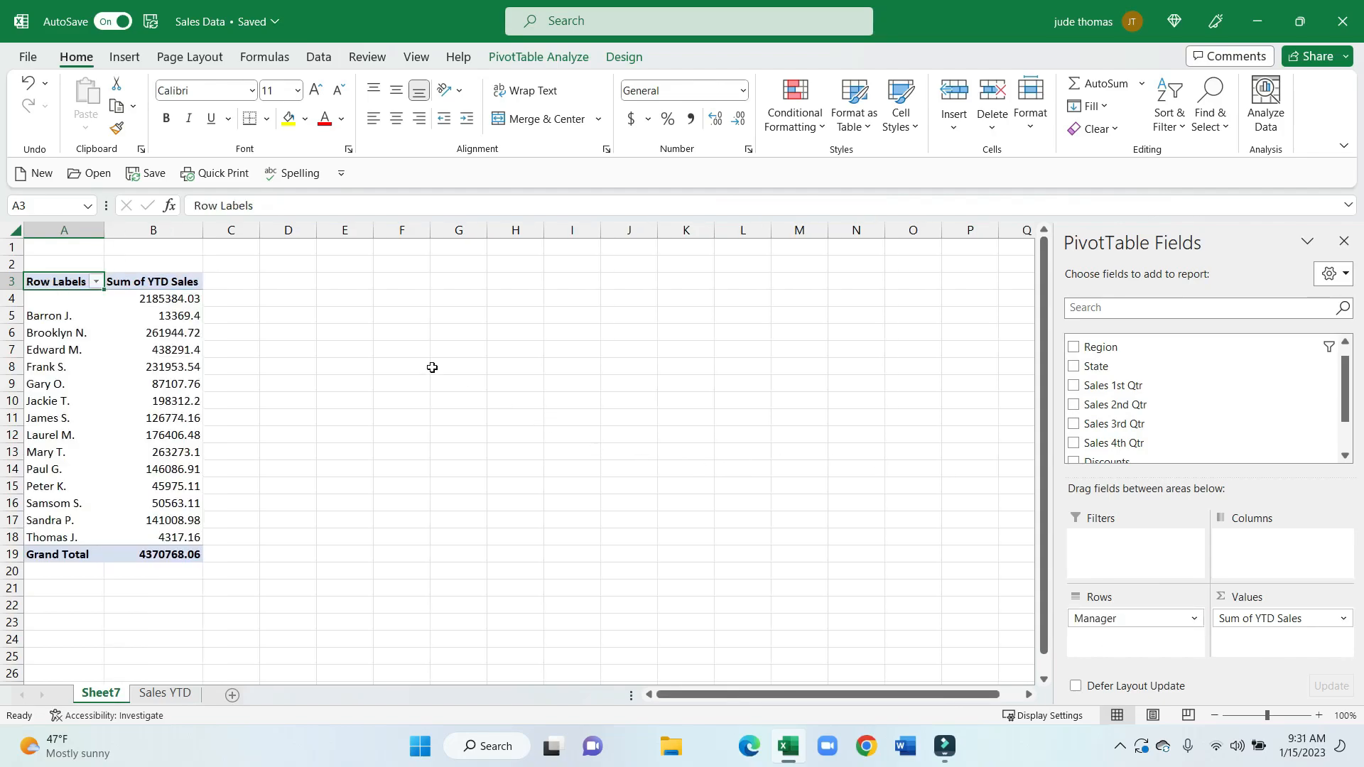
# - Filter the Manager row labels to exclude the unnamed blank entry
pyautogui.click(96, 282)
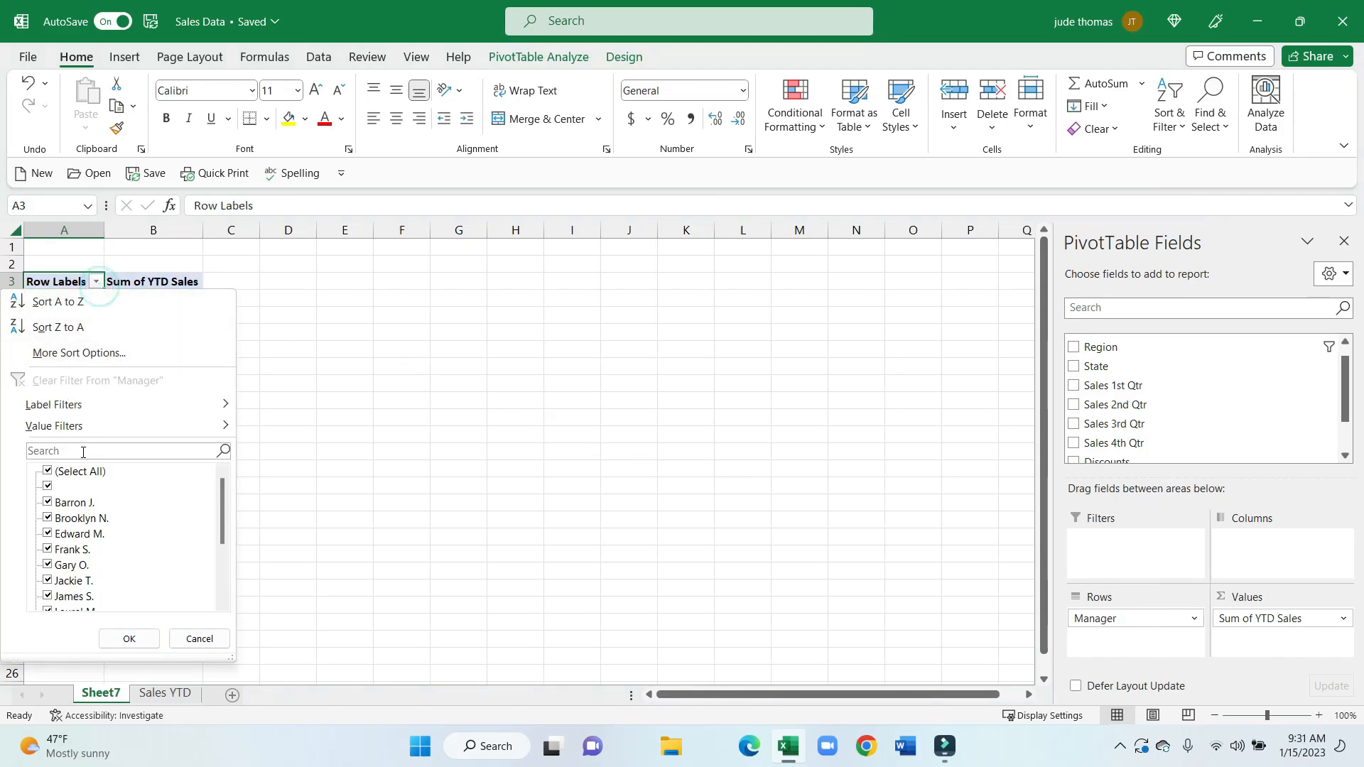
pyautogui.click(47, 489)
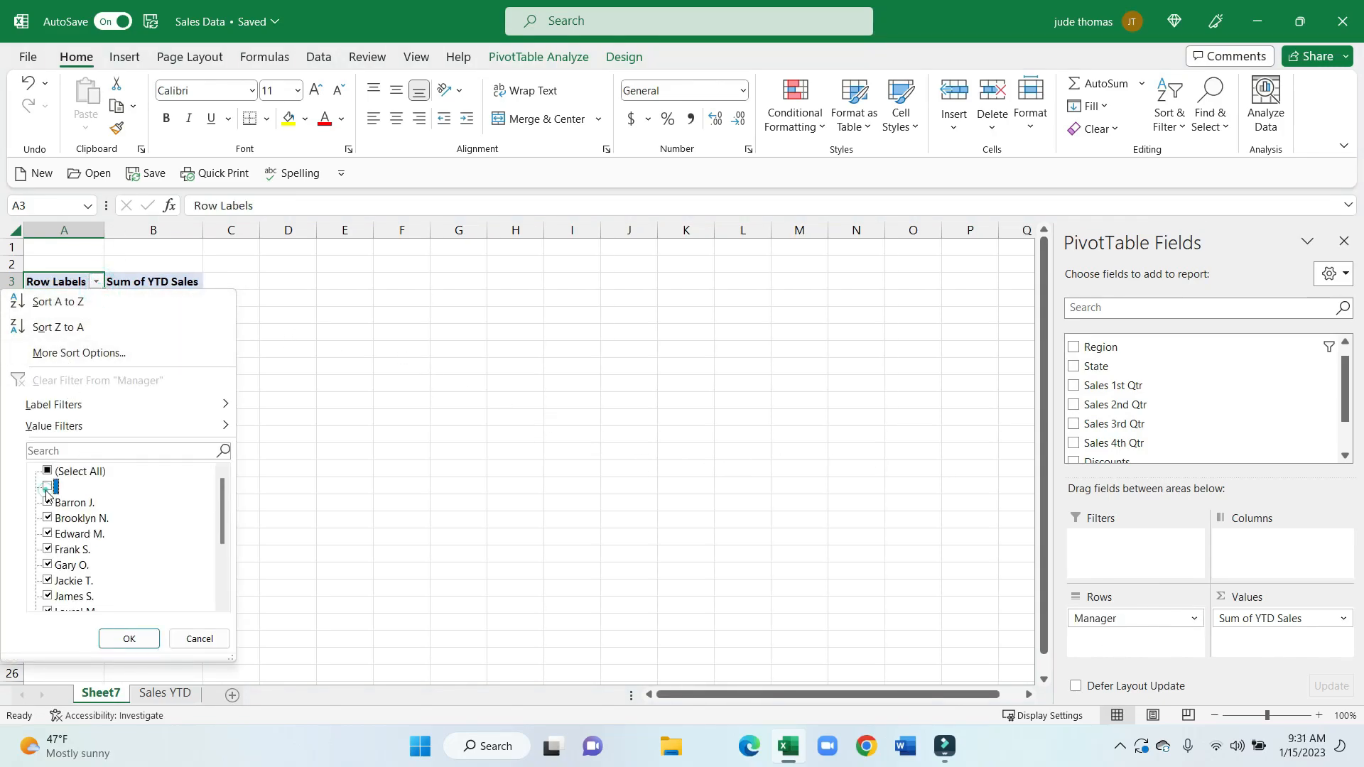
pyautogui.click(128, 638)
# - Sort the managers by Sum of YTD Sales from largest to smallest
pyautogui.rightClick(164, 411)
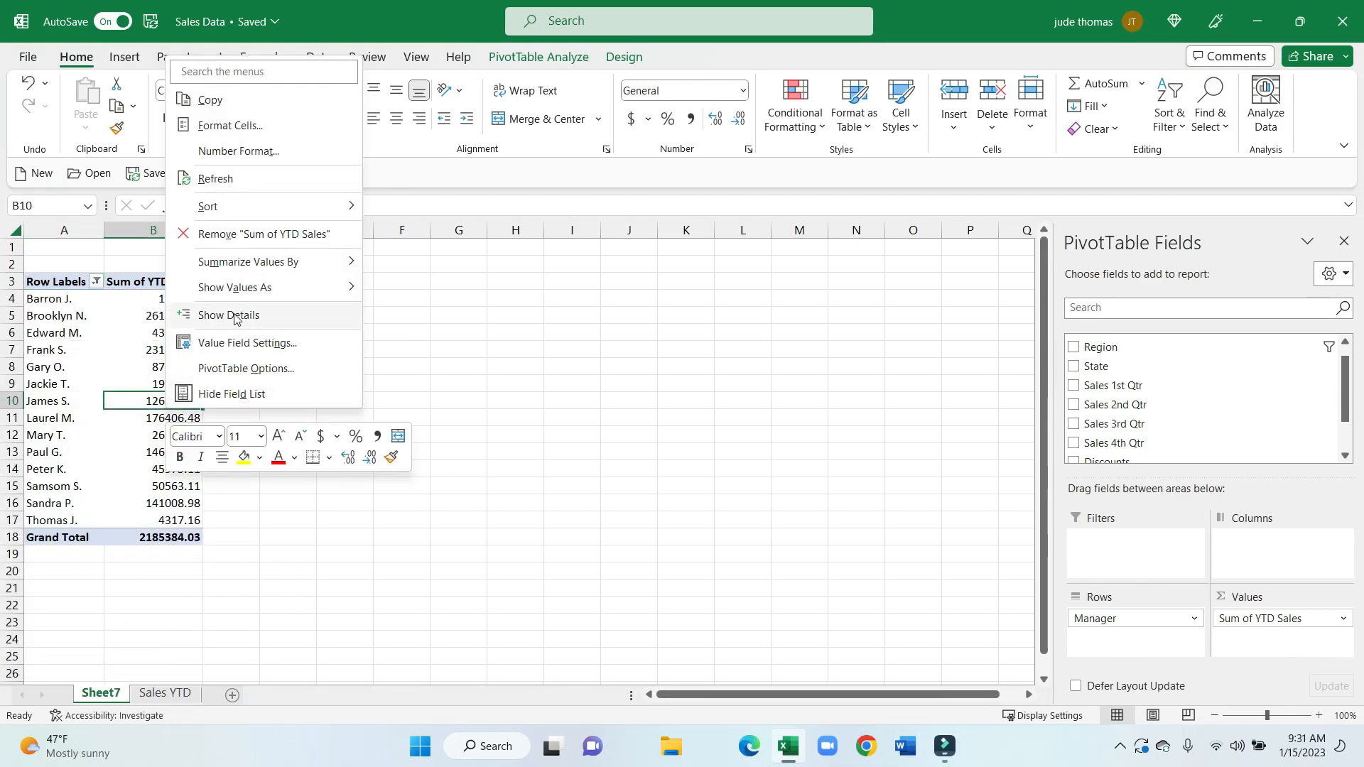
pyautogui.moveTo(245, 298)
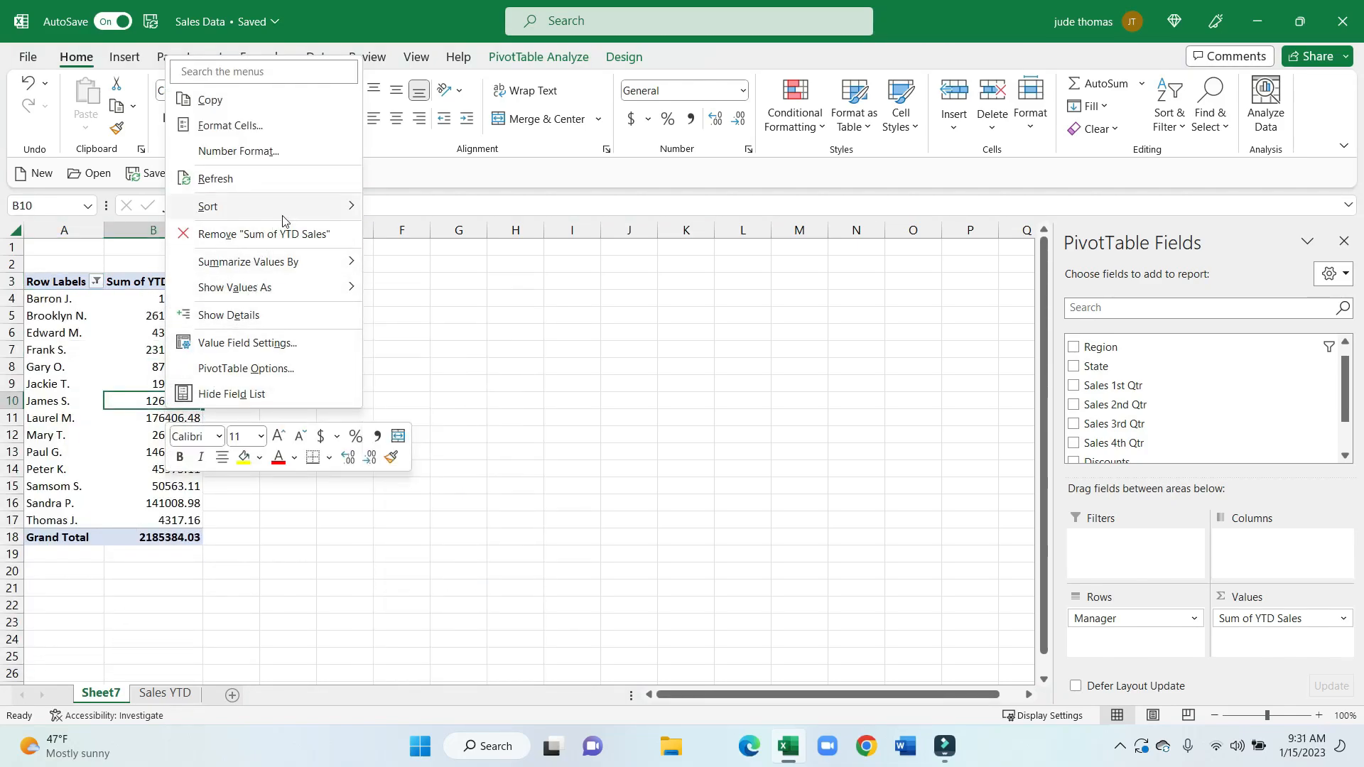
pyautogui.moveTo(290, 207)
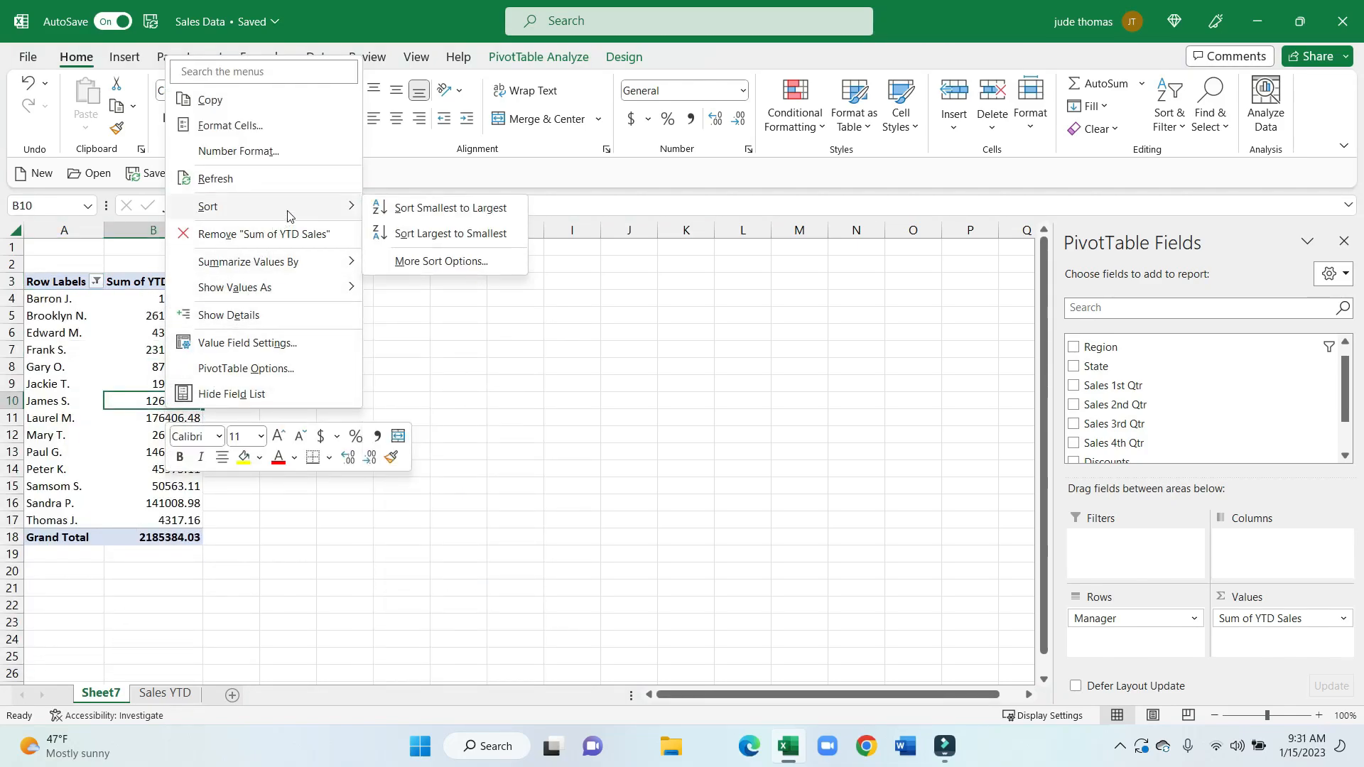
pyautogui.click(430, 233)
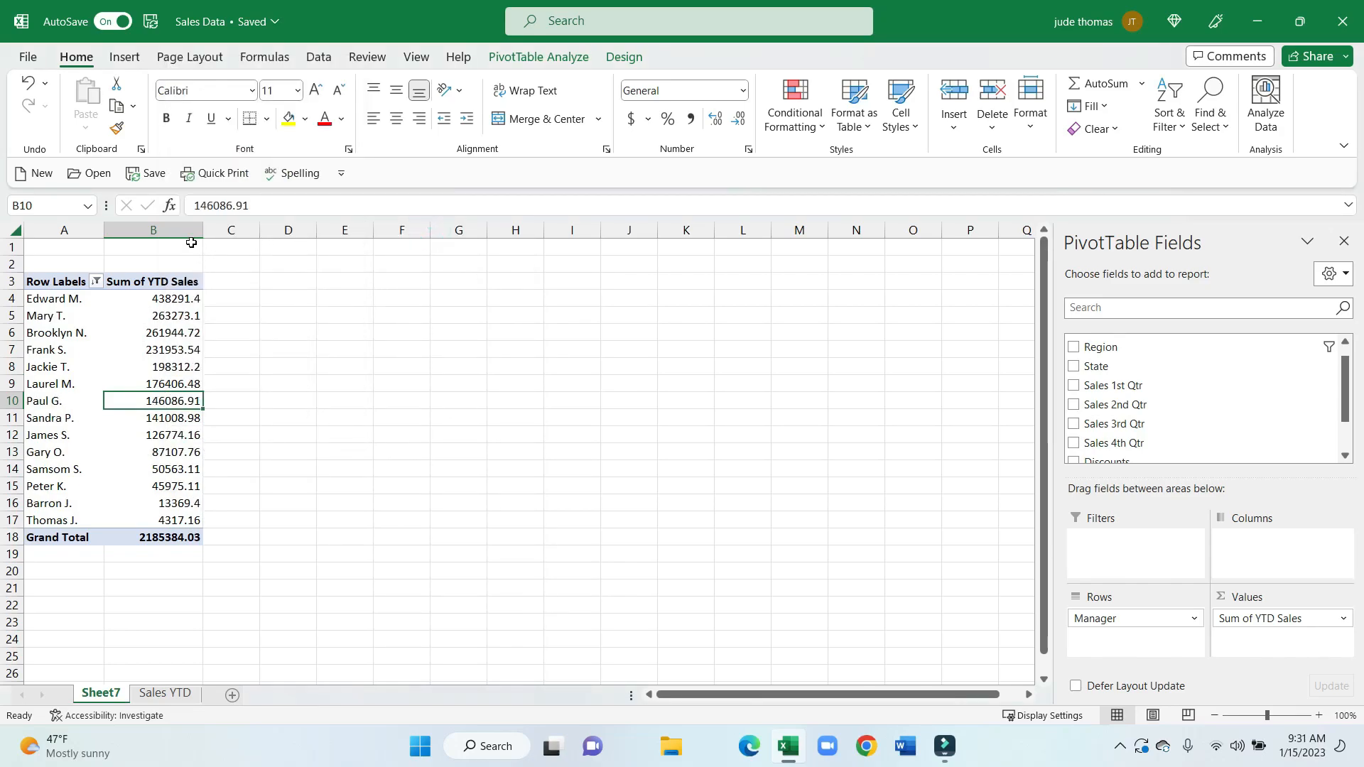
# - Apply the comma number style to the managers' YTD sales in column B
pyautogui.click(193, 231)
pyautogui.click(691, 121)
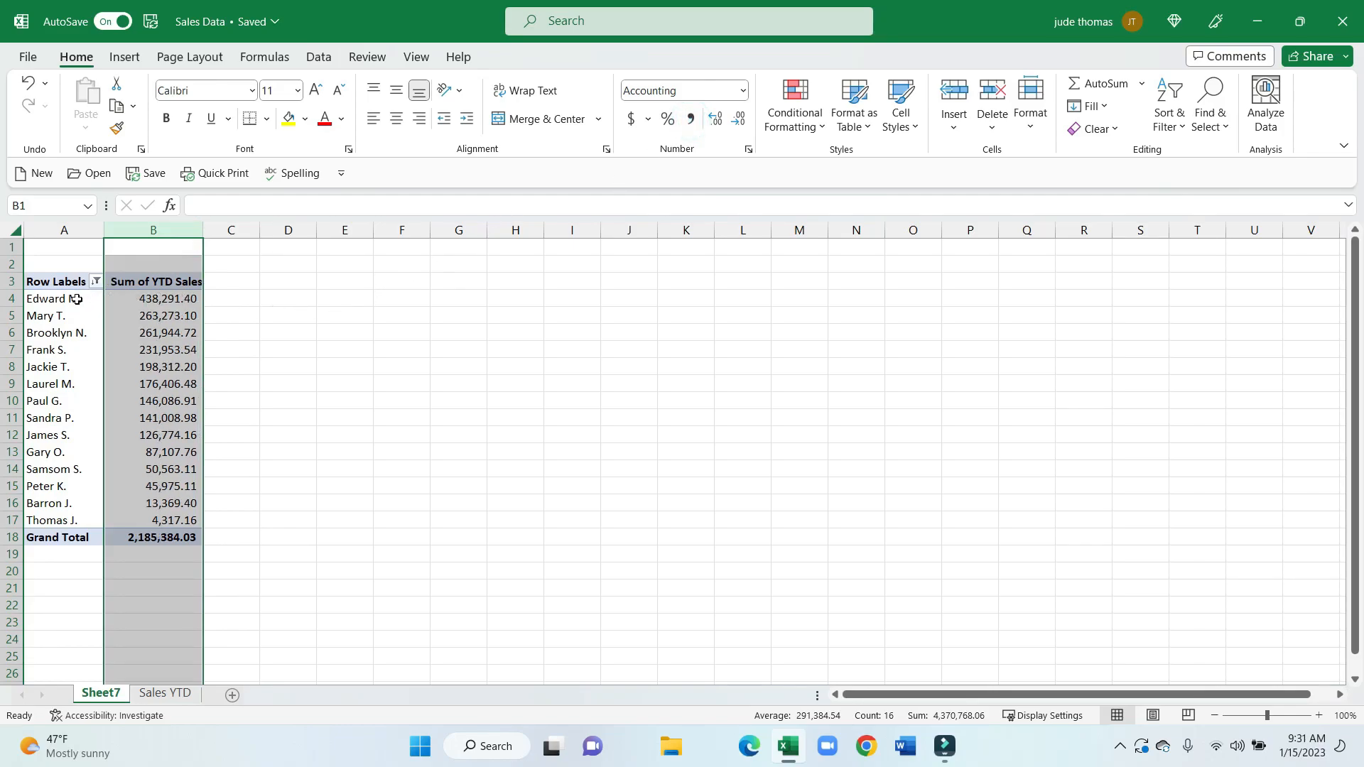
pyautogui.click(250, 302)
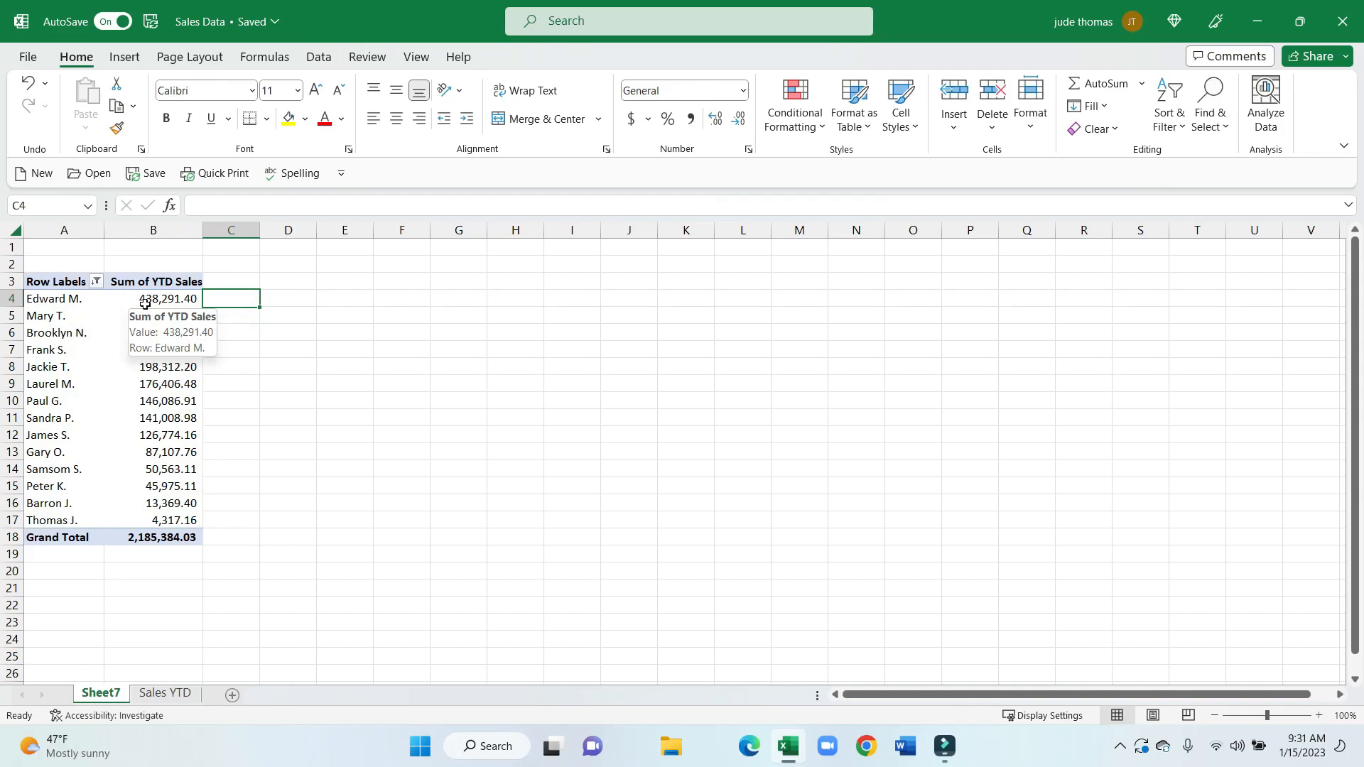
# - Move Manager from the rows to the report filters and add Region as a second report filter
pyautogui.click(160, 365)
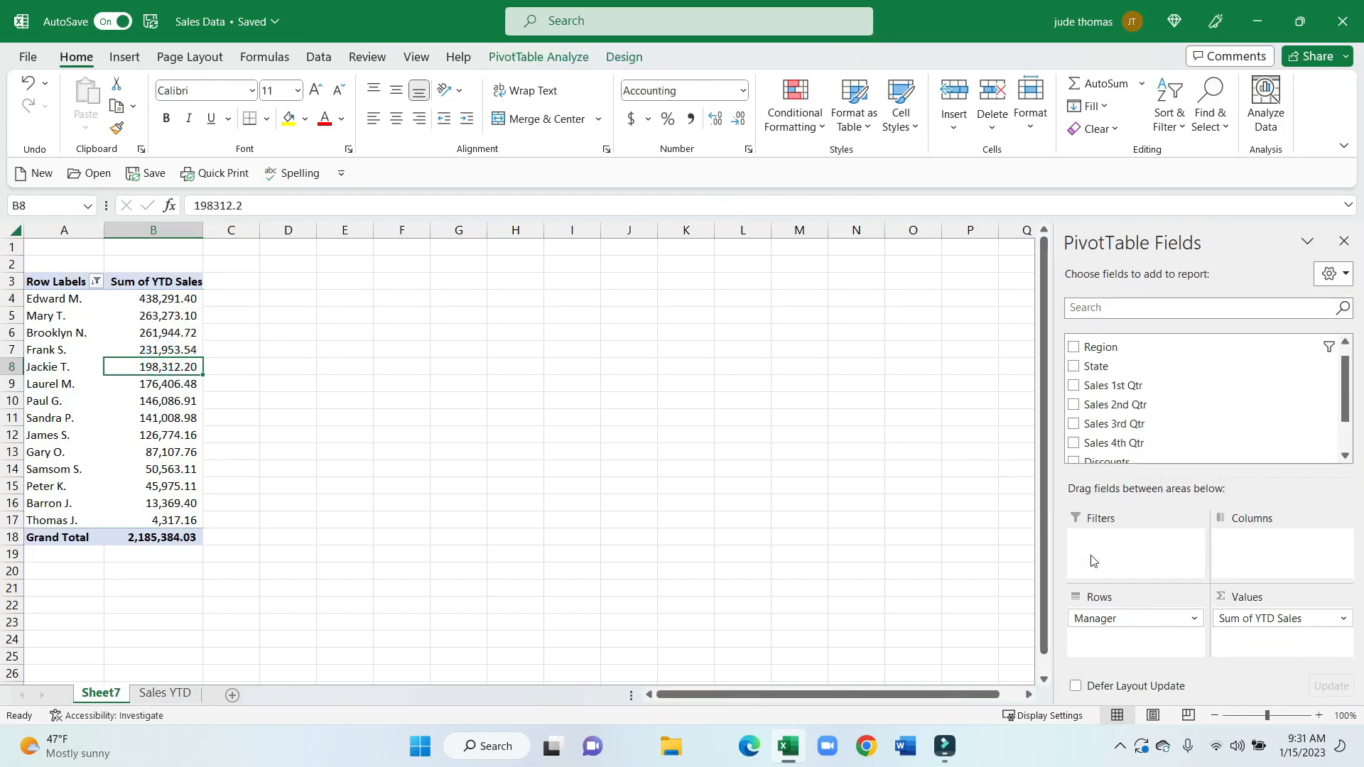
pyautogui.moveTo(1111, 618); pyautogui.dragTo(1112, 619)
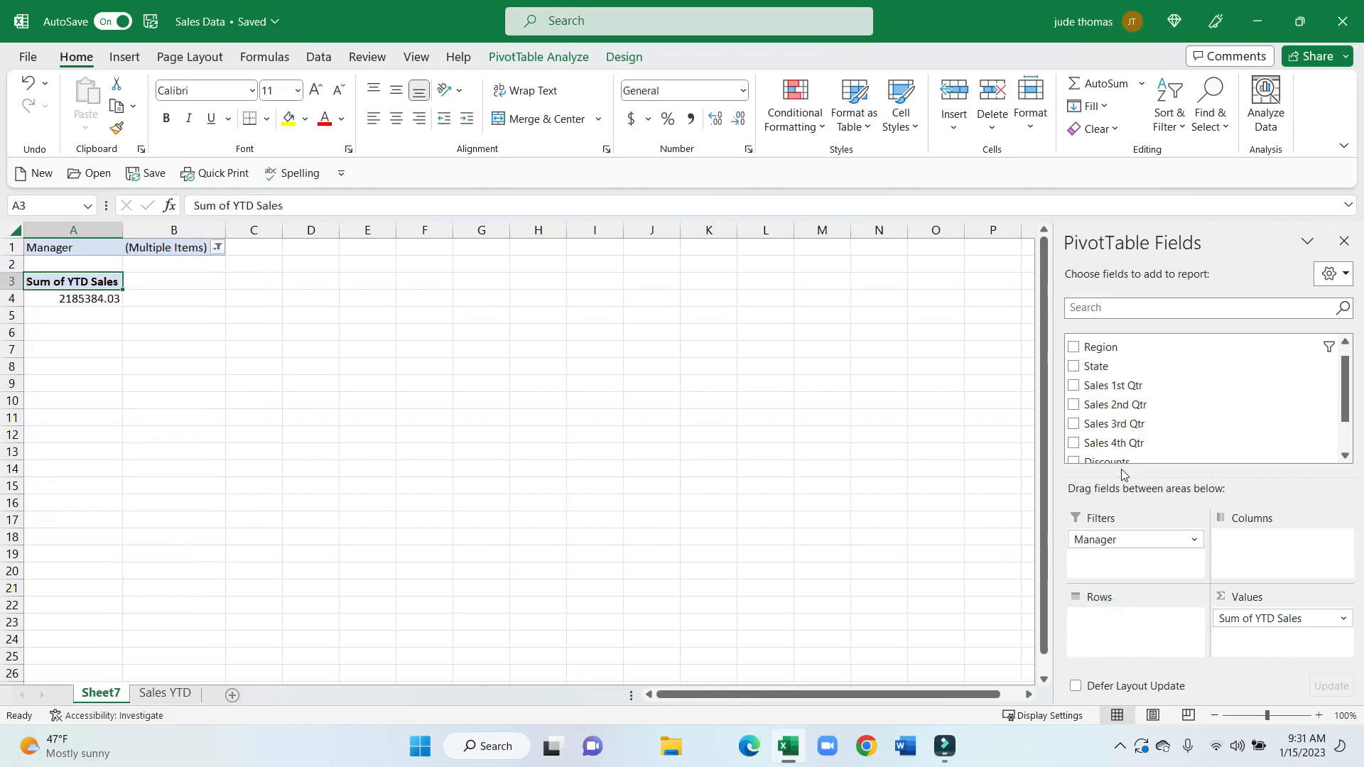
pyautogui.moveTo(1111, 369); pyautogui.dragTo(1136, 557)
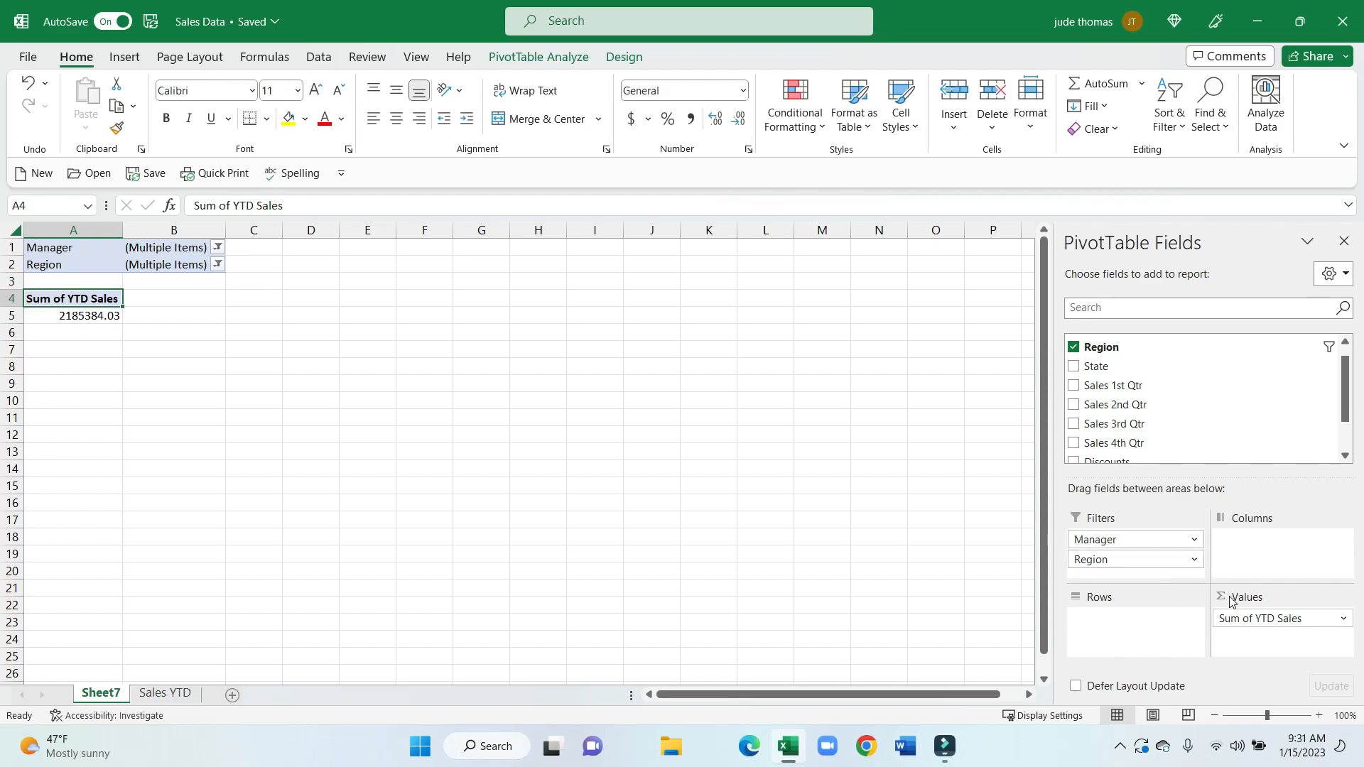
# - Add State to the PivotTable's rows to break down YTD sales by state
pyautogui.scroll(-3, 1179, 433)
pyautogui.scroll(3, 1179, 429)
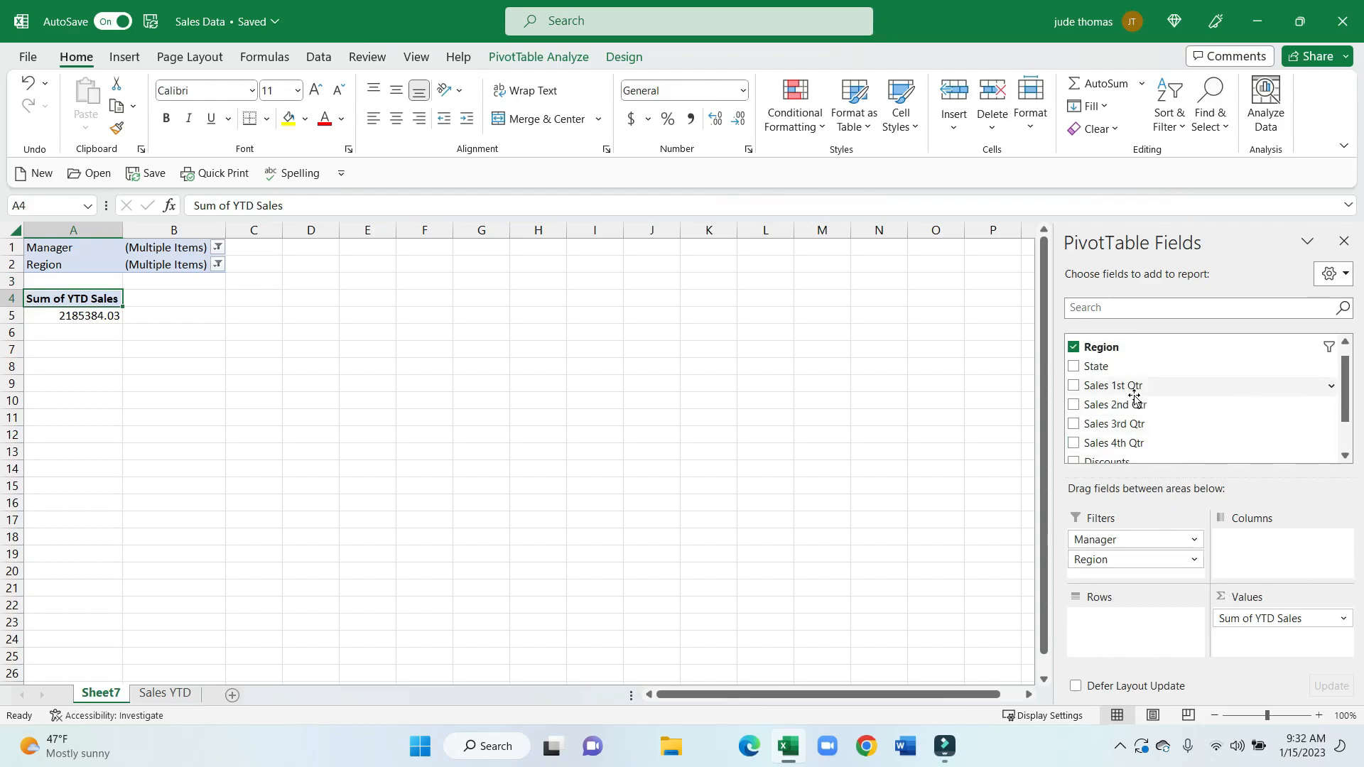
pyautogui.moveTo(1106, 376); pyautogui.dragTo(1132, 625)
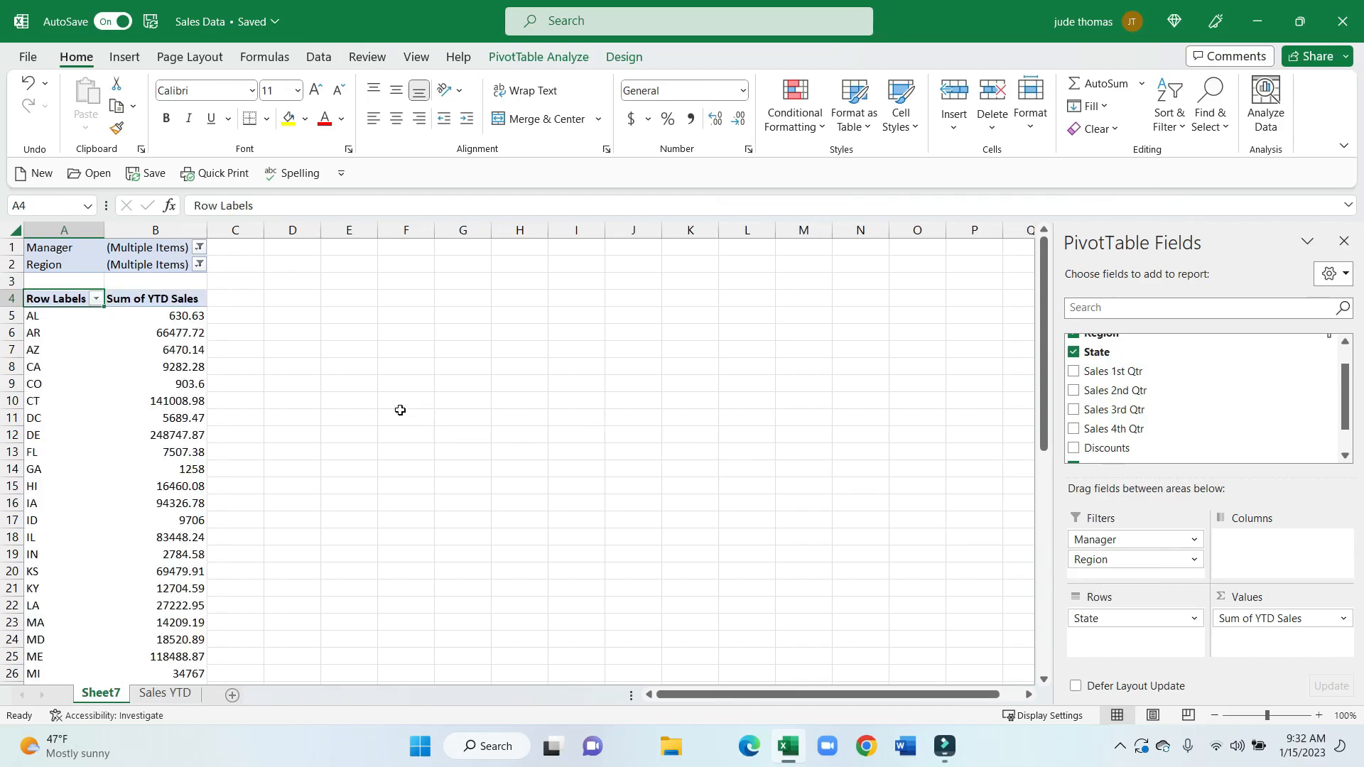
# - Set the Region report filter to include only Region 1
pyautogui.scroll(-1, 198, 274)
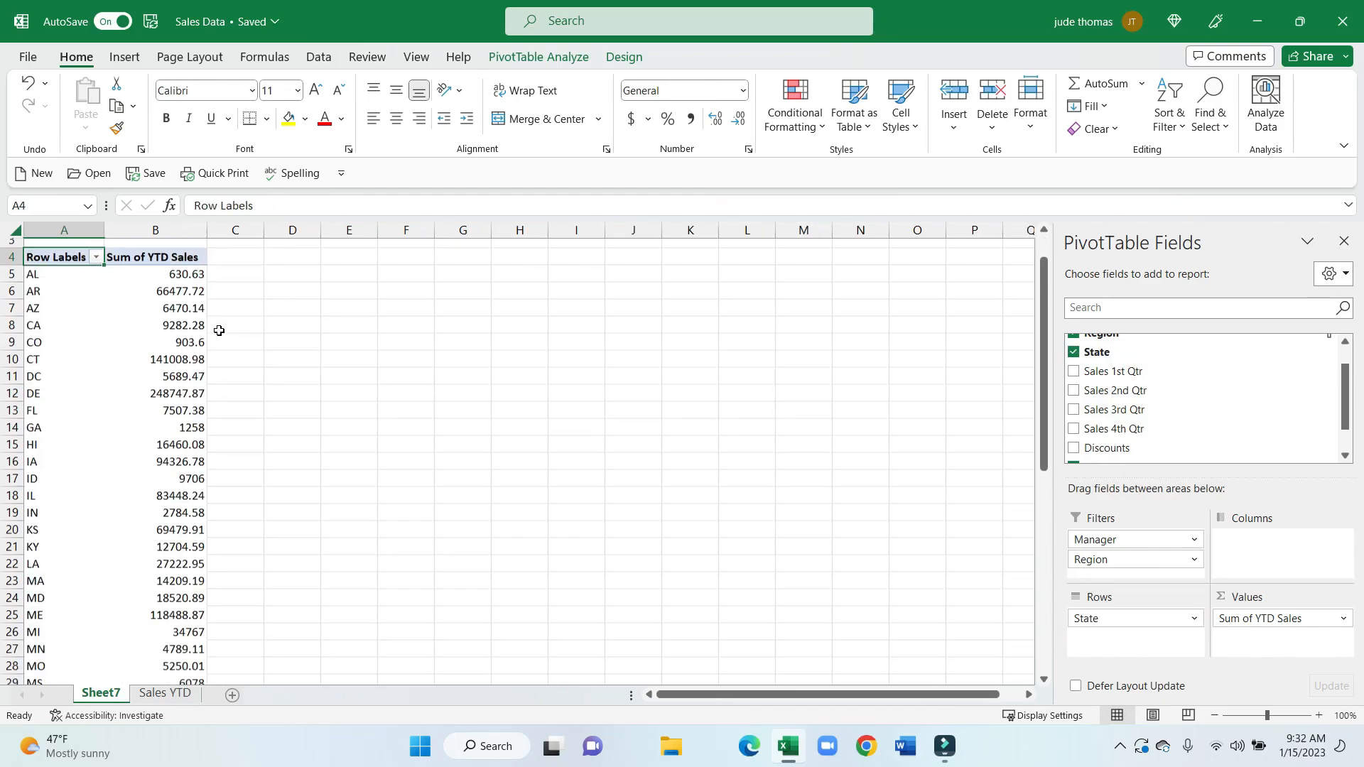
pyautogui.scroll(1, 198, 275)
pyautogui.click(199, 264)
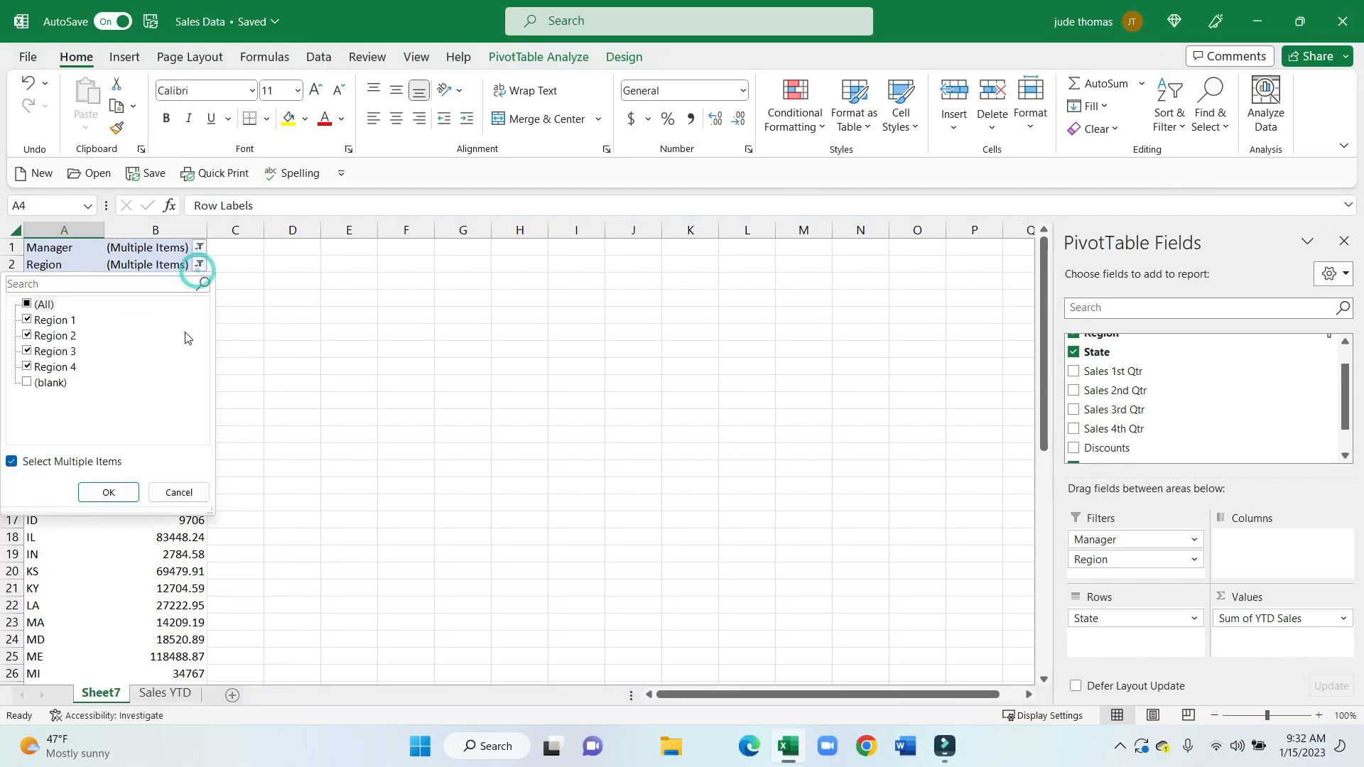
pyautogui.click(27, 305)
pyautogui.click(27, 306)
pyautogui.click(27, 319)
pyautogui.click(108, 492)
# - Set the Manager report filter to include only the first two named managers in the list
pyautogui.click(199, 248)
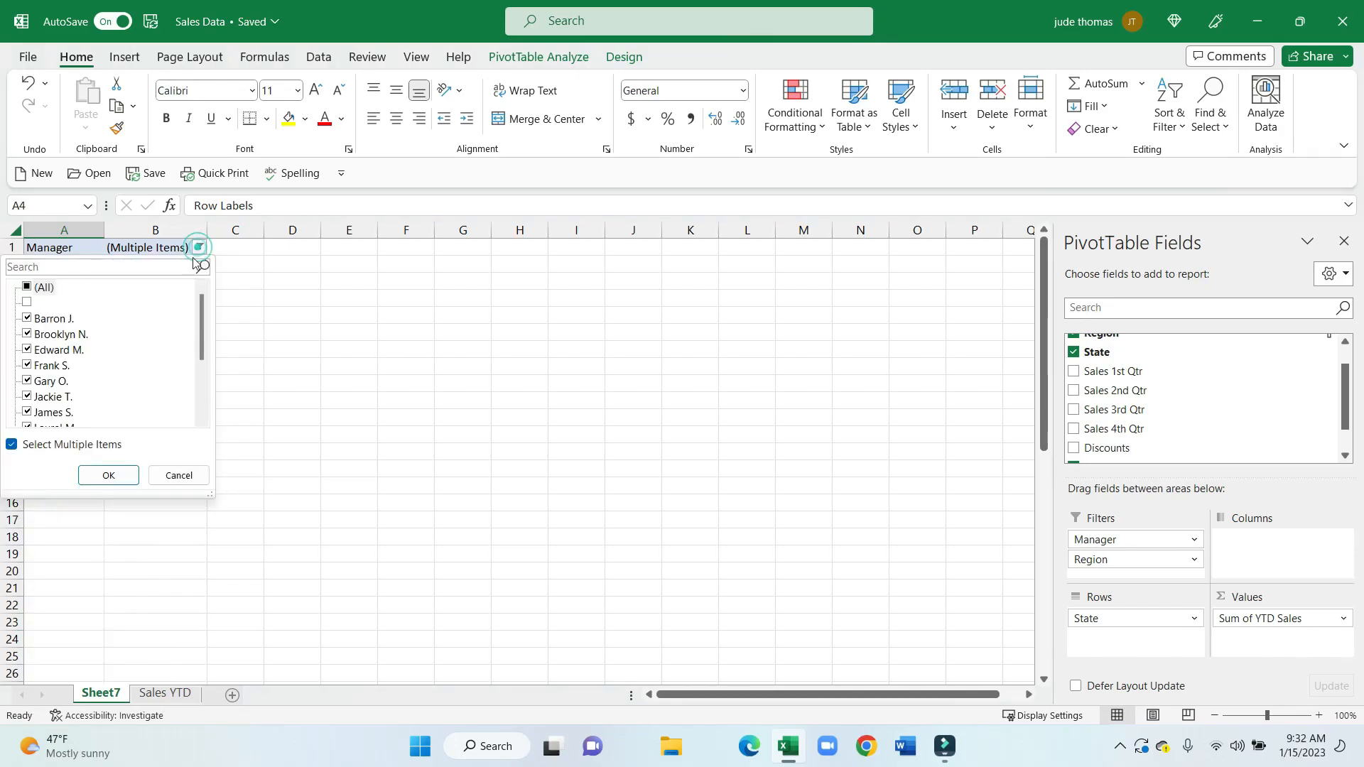
pyautogui.click(28, 287)
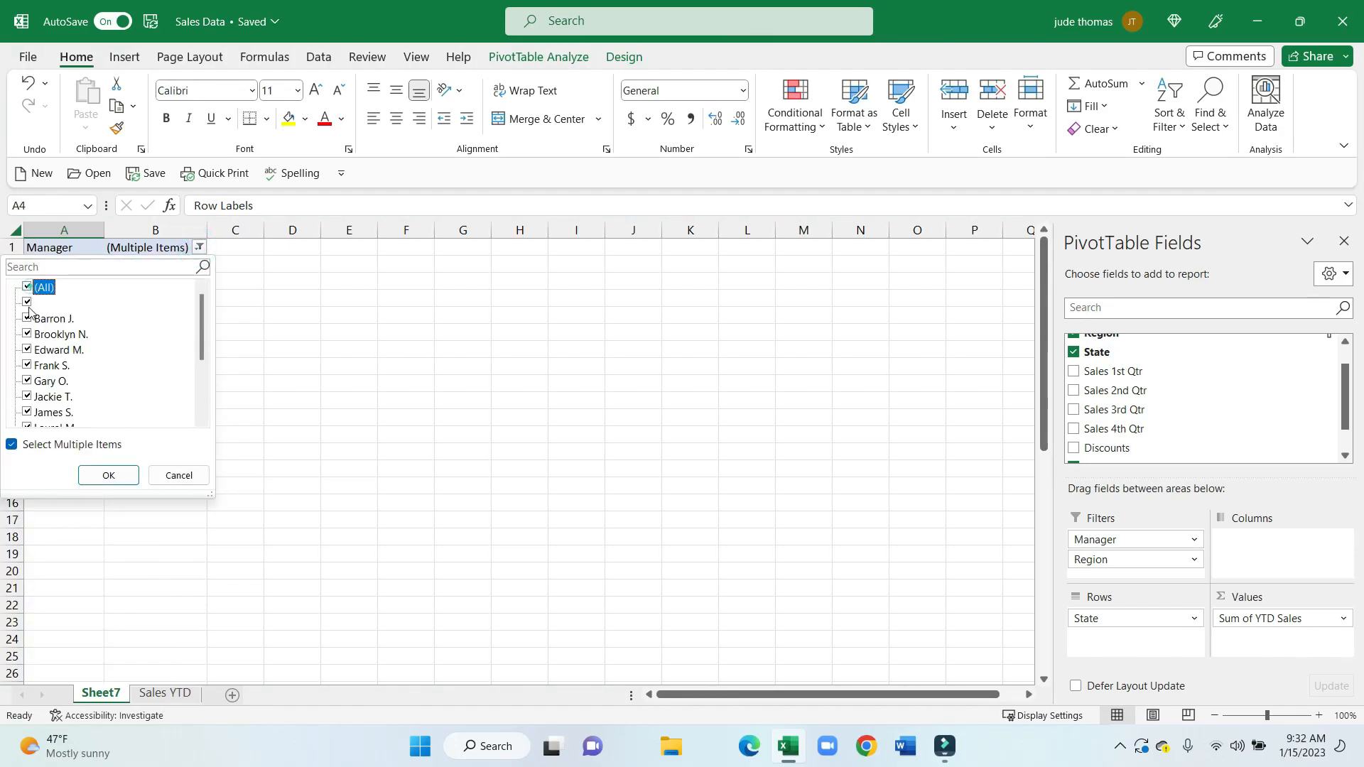
pyautogui.click(27, 287)
pyautogui.click(28, 318)
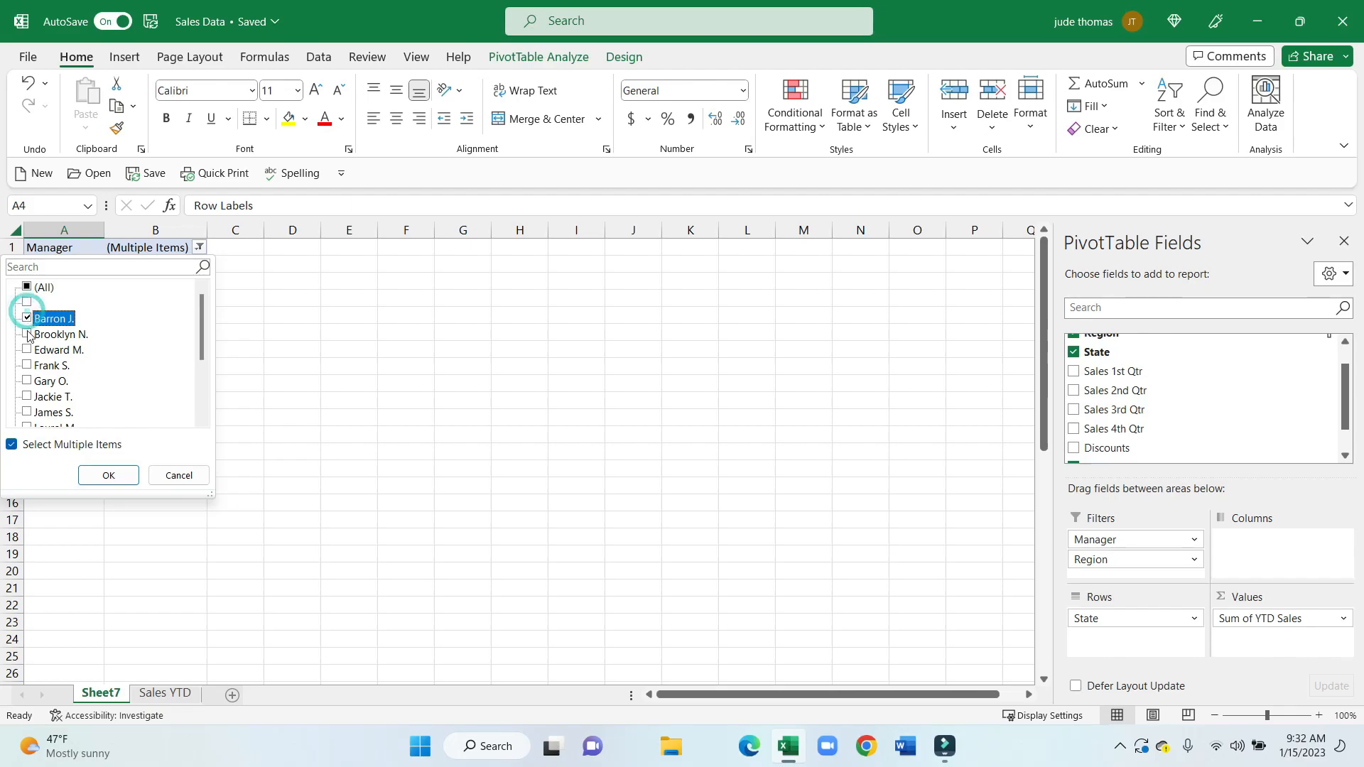
pyautogui.click(28, 334)
pyautogui.click(113, 474)
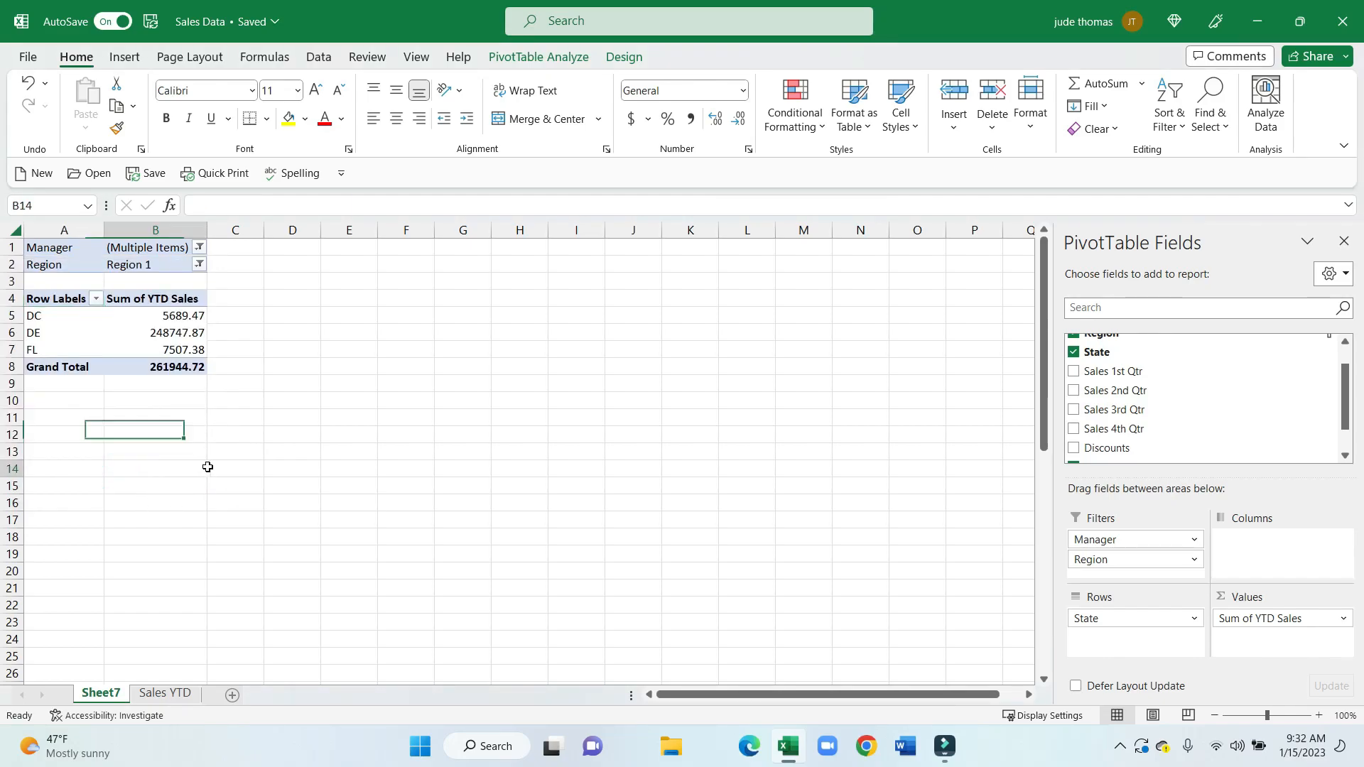
# - Apply the comma number style to column B of the PivotTable sheet
pyautogui.moveTo(204, 466); pyautogui.dragTo(241, 468)
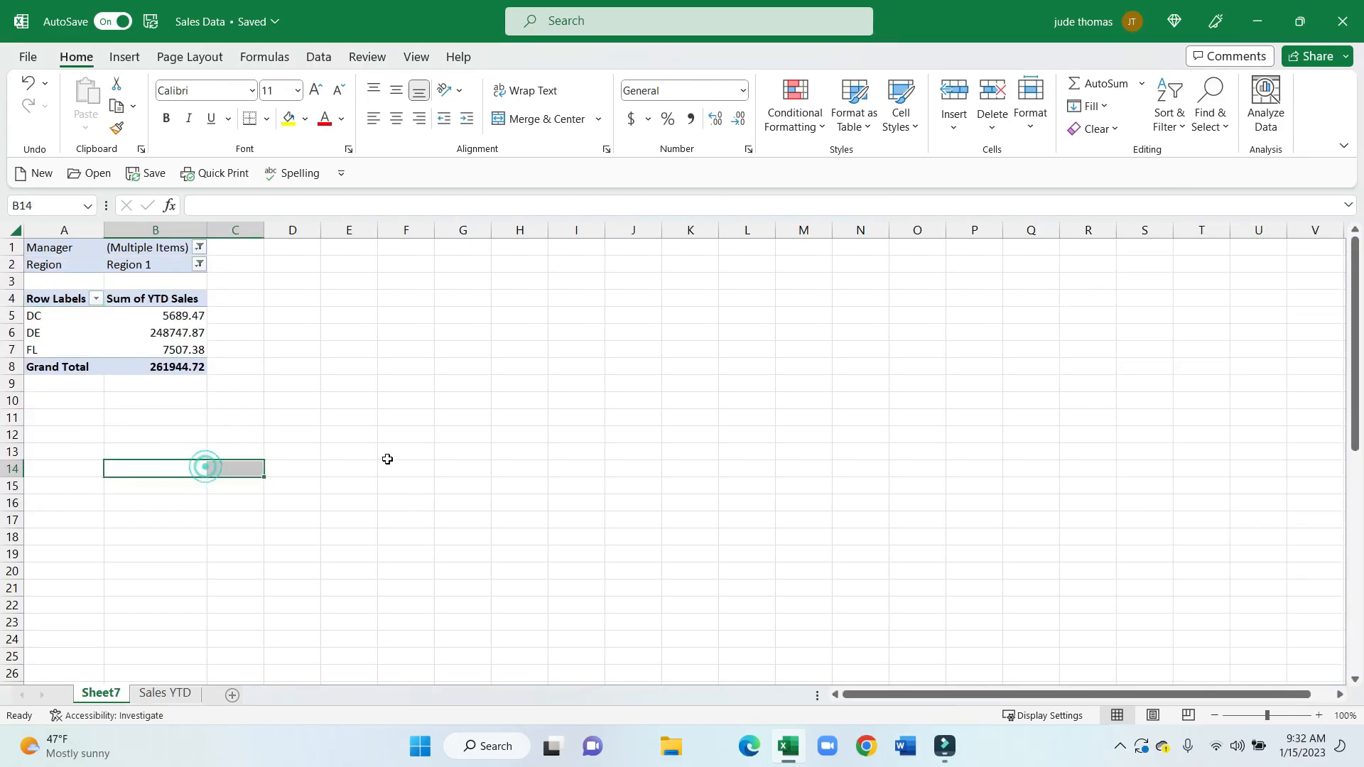
pyautogui.click(191, 230)
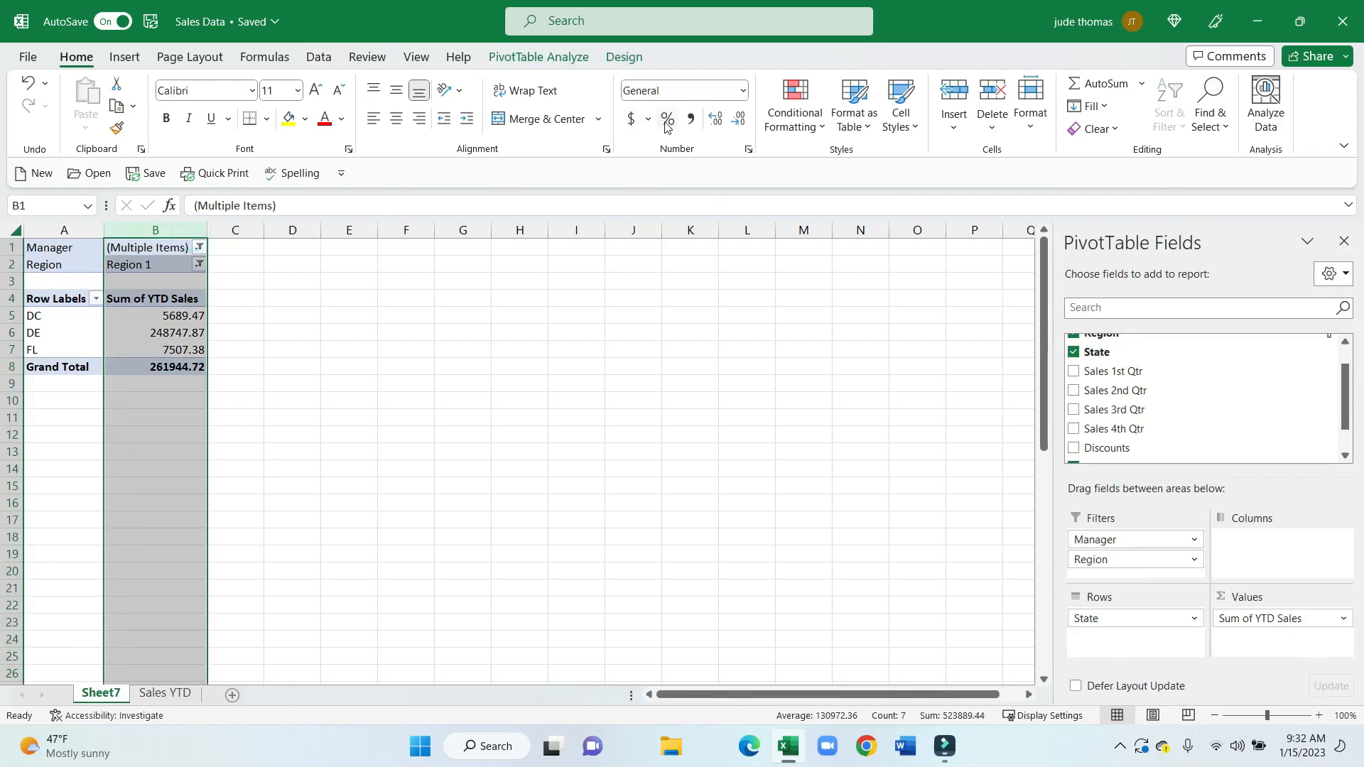
pyautogui.click(690, 119)
pyautogui.click(419, 289)
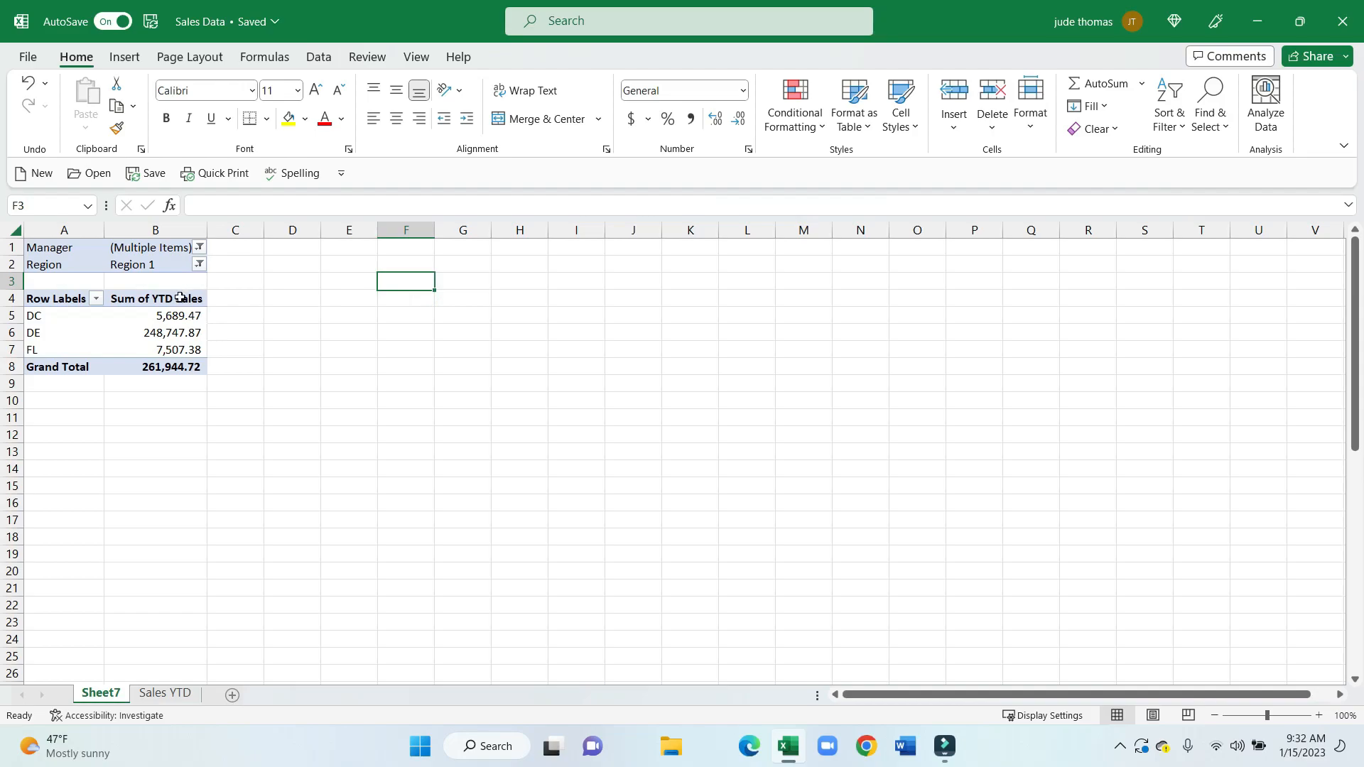
pyautogui.click(200, 247)
pyautogui.click(252, 348)
pyautogui.moveTo(160, 368)
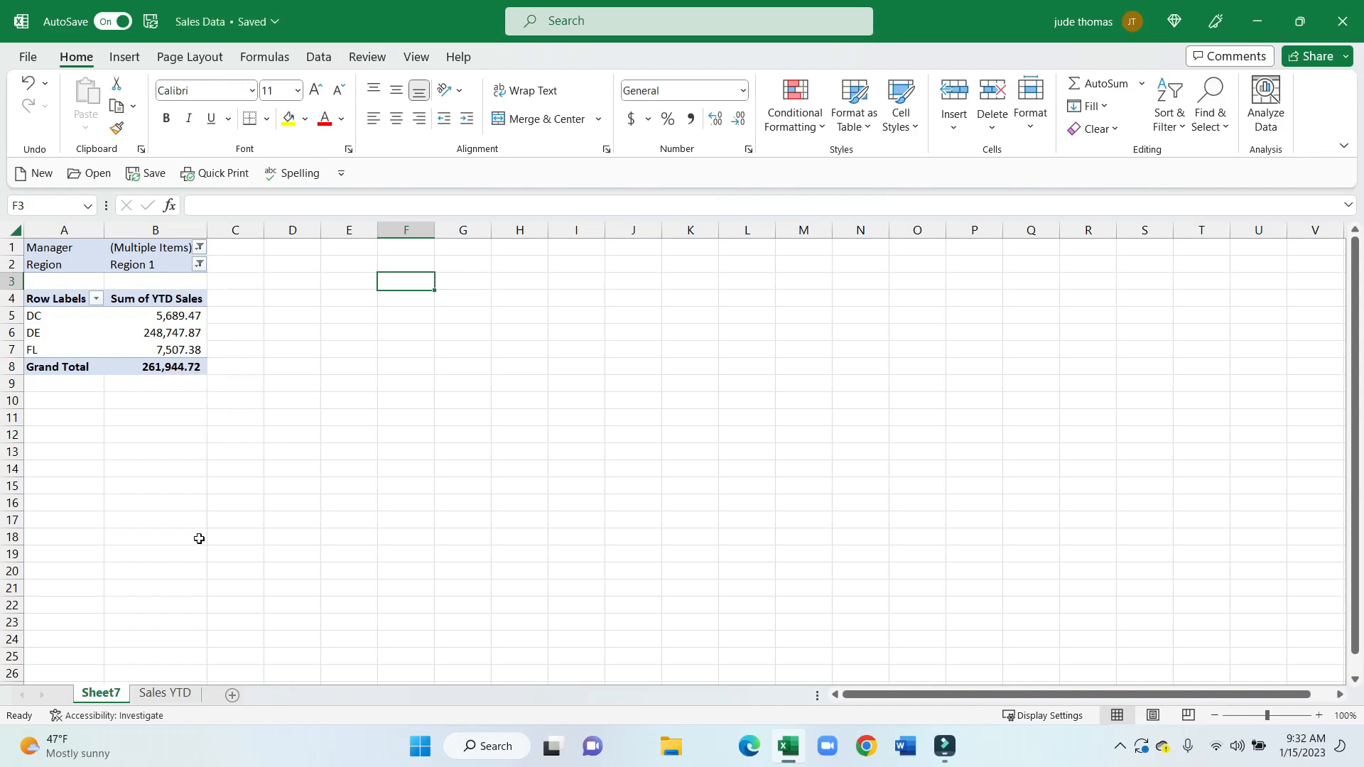
# - Replace YTD Sales in the PivotTable's values with Sales 1st Qtr, Sales 2nd Qtr, Sales 3rd Qtr and Sales 4th Qtr
pyautogui.click(163, 332)
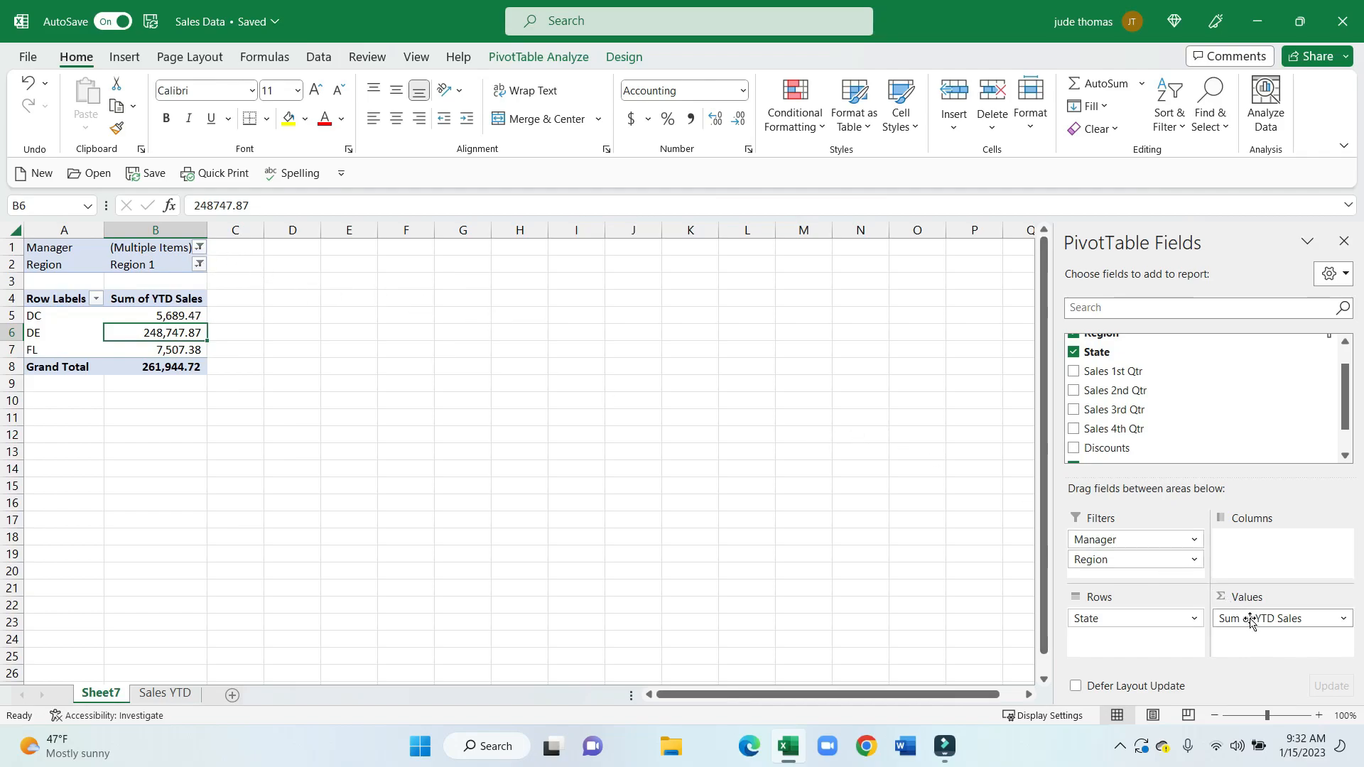
pyautogui.moveTo(1253, 625); pyautogui.dragTo(1208, 422)
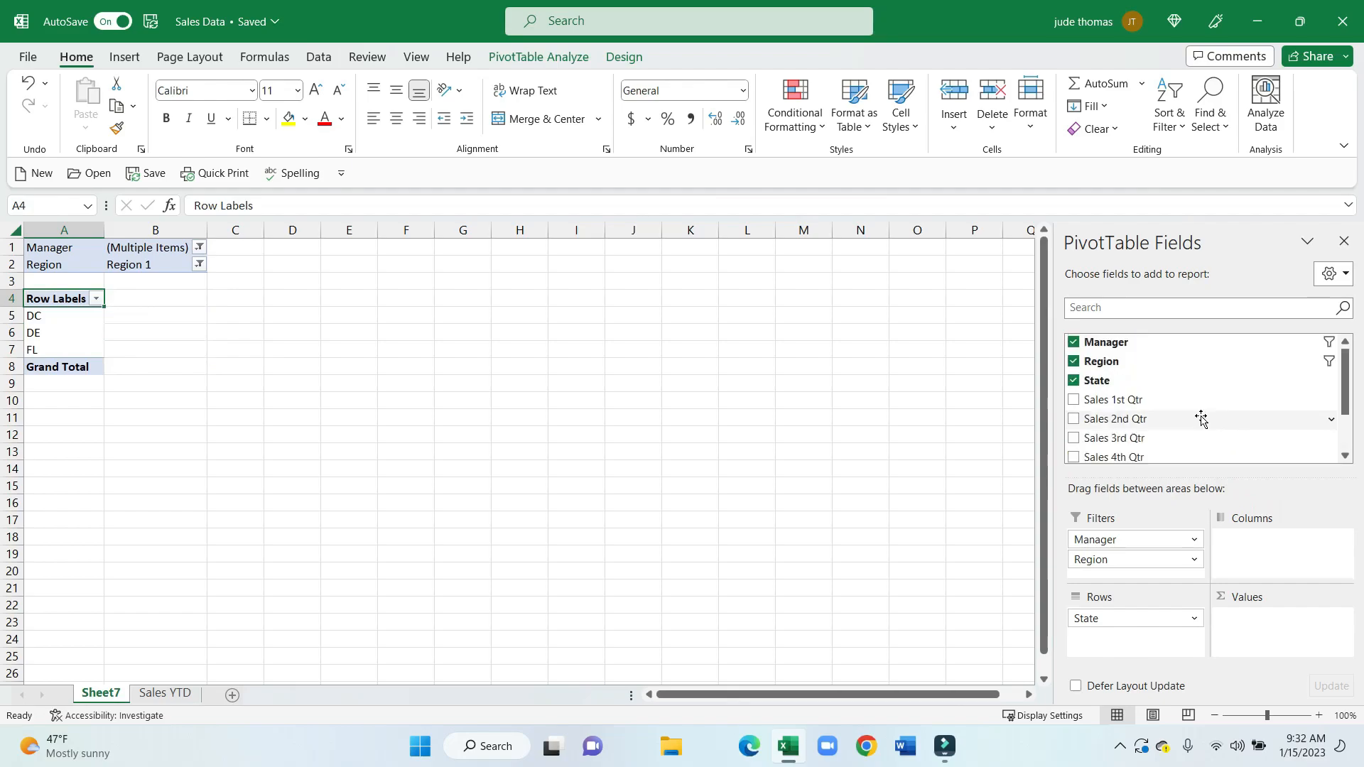
pyautogui.moveTo(1116, 400); pyautogui.dragTo(1253, 625)
pyautogui.moveTo(1147, 406); pyautogui.dragTo(1254, 636)
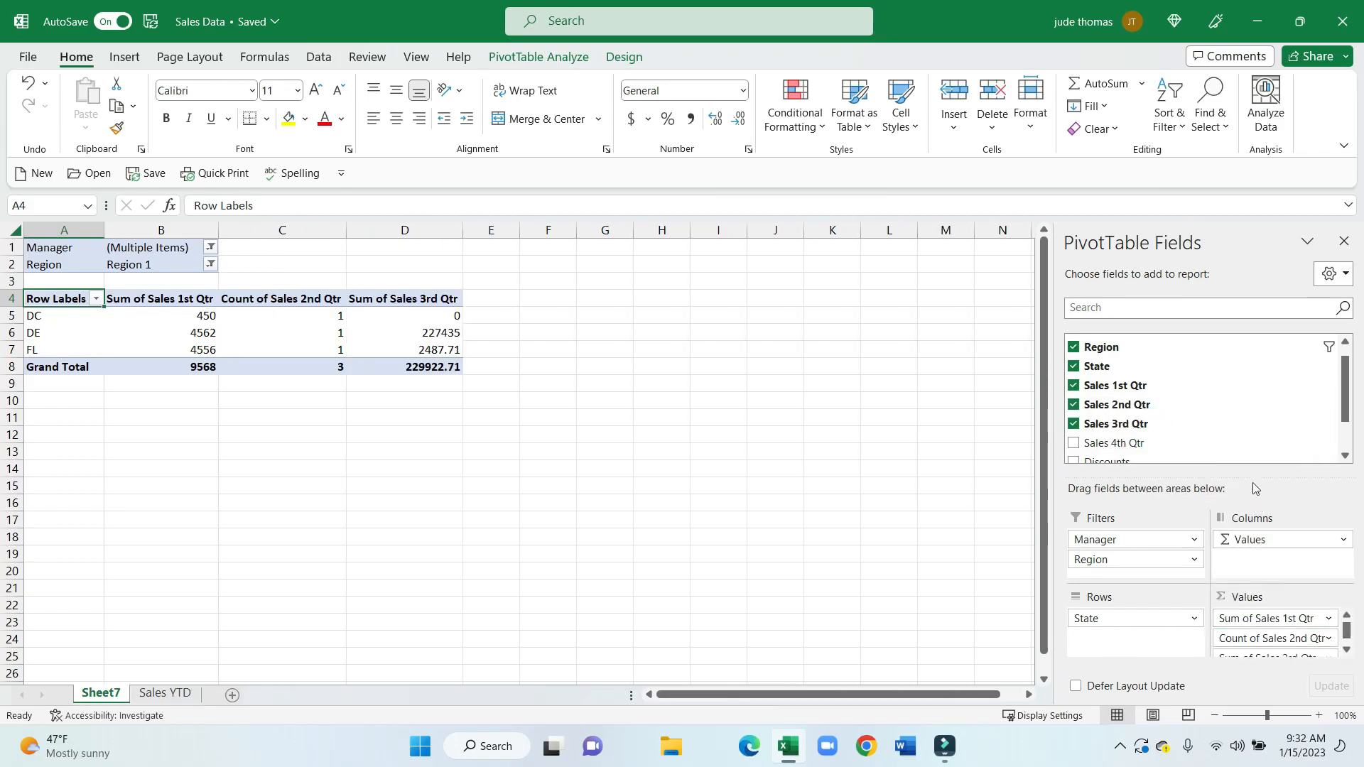
pyautogui.moveTo(1162, 444); pyautogui.dragTo(1268, 661)
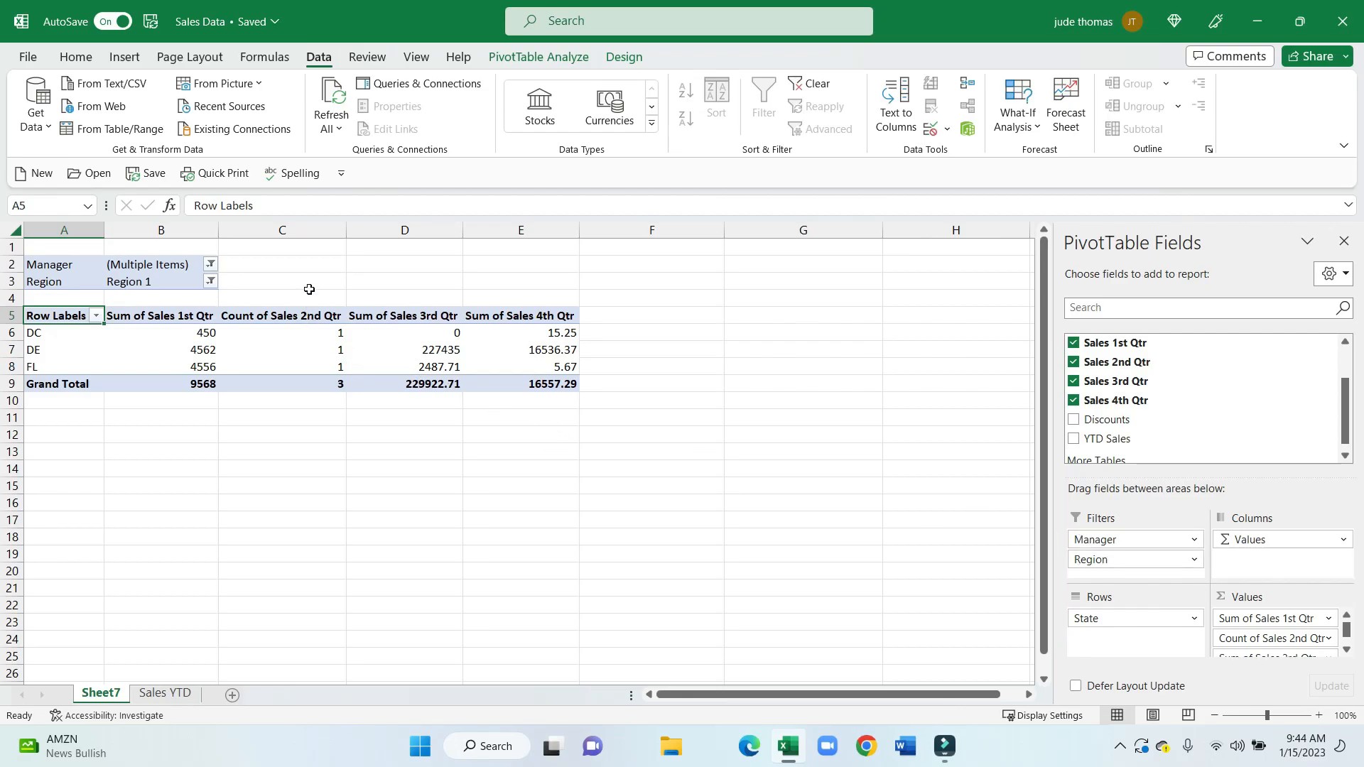
# - Change the Sales 2nd Qtr value field's summary calculation to Sum
pyautogui.click(309, 231)
pyautogui.click(299, 321)
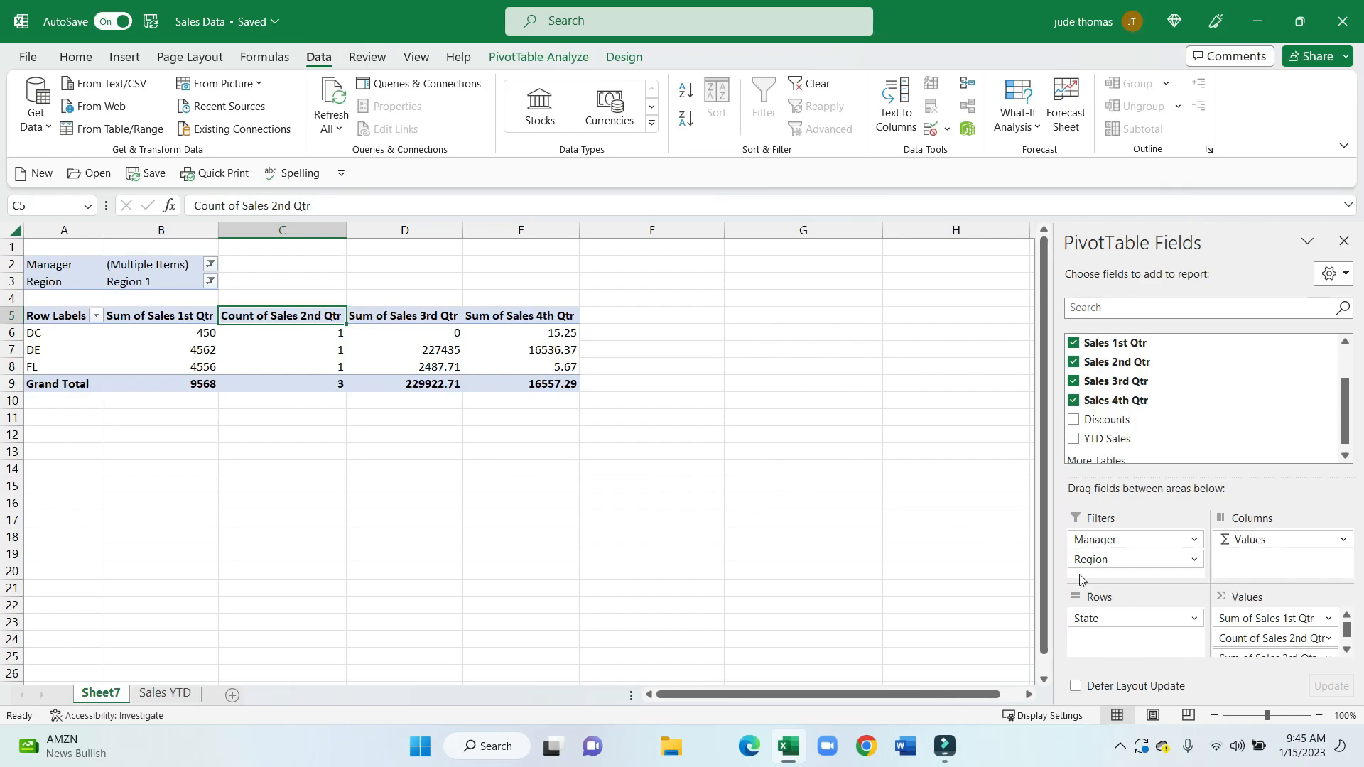
pyautogui.click(1327, 640)
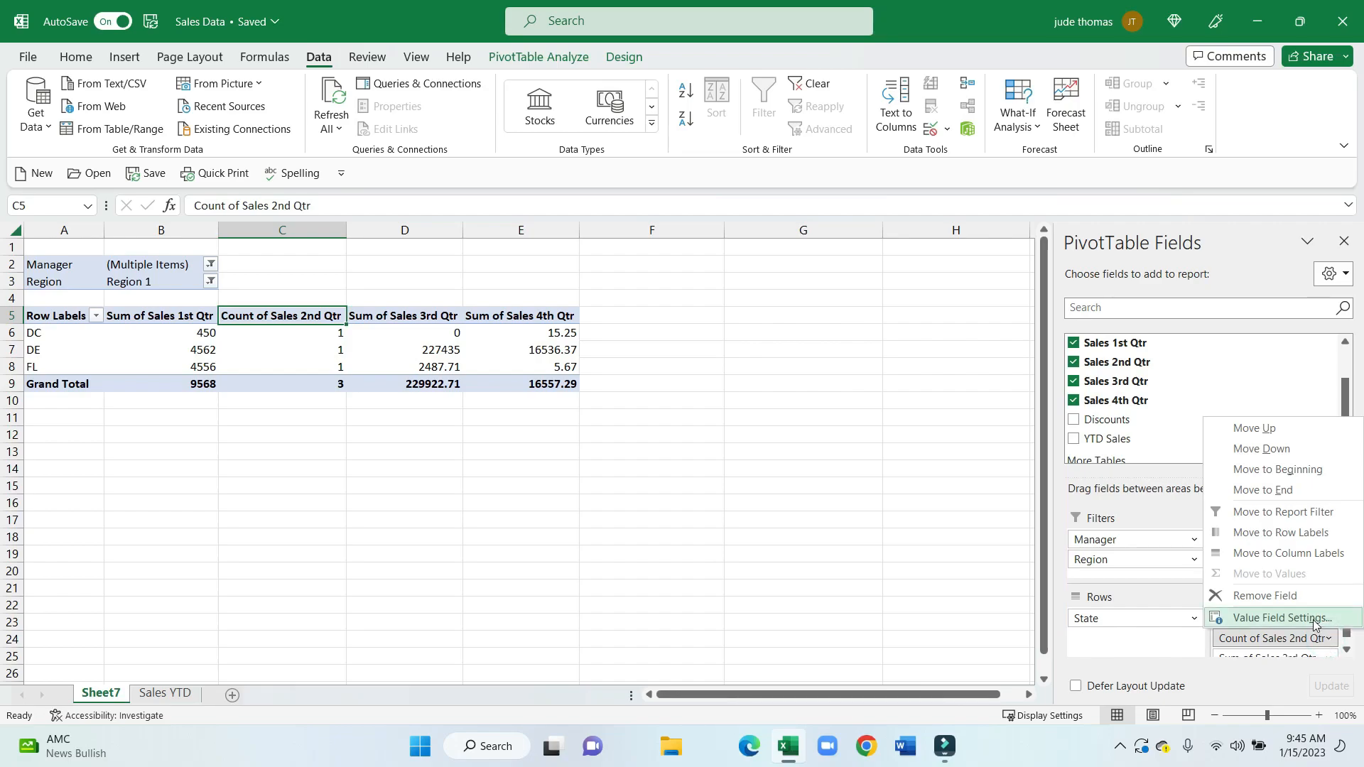
pyautogui.click(1313, 618)
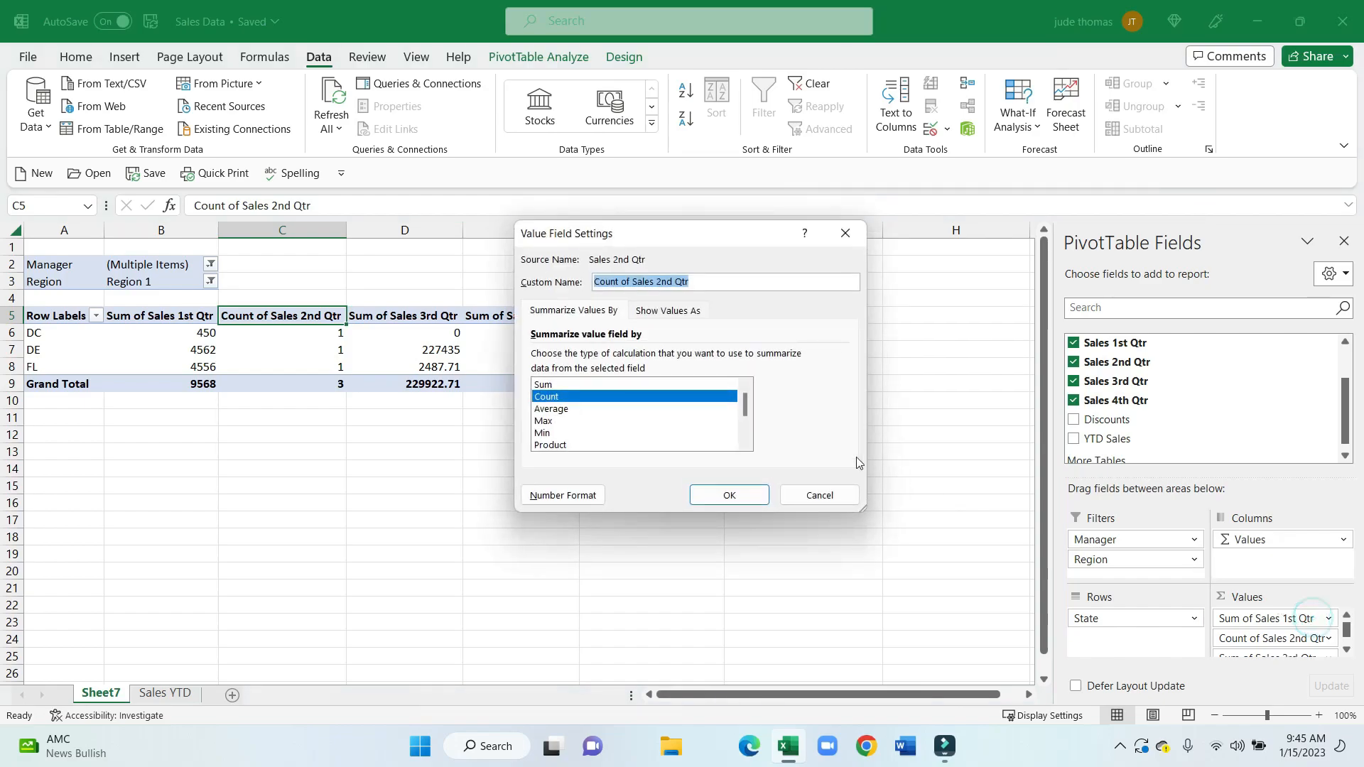
pyautogui.click(668, 385)
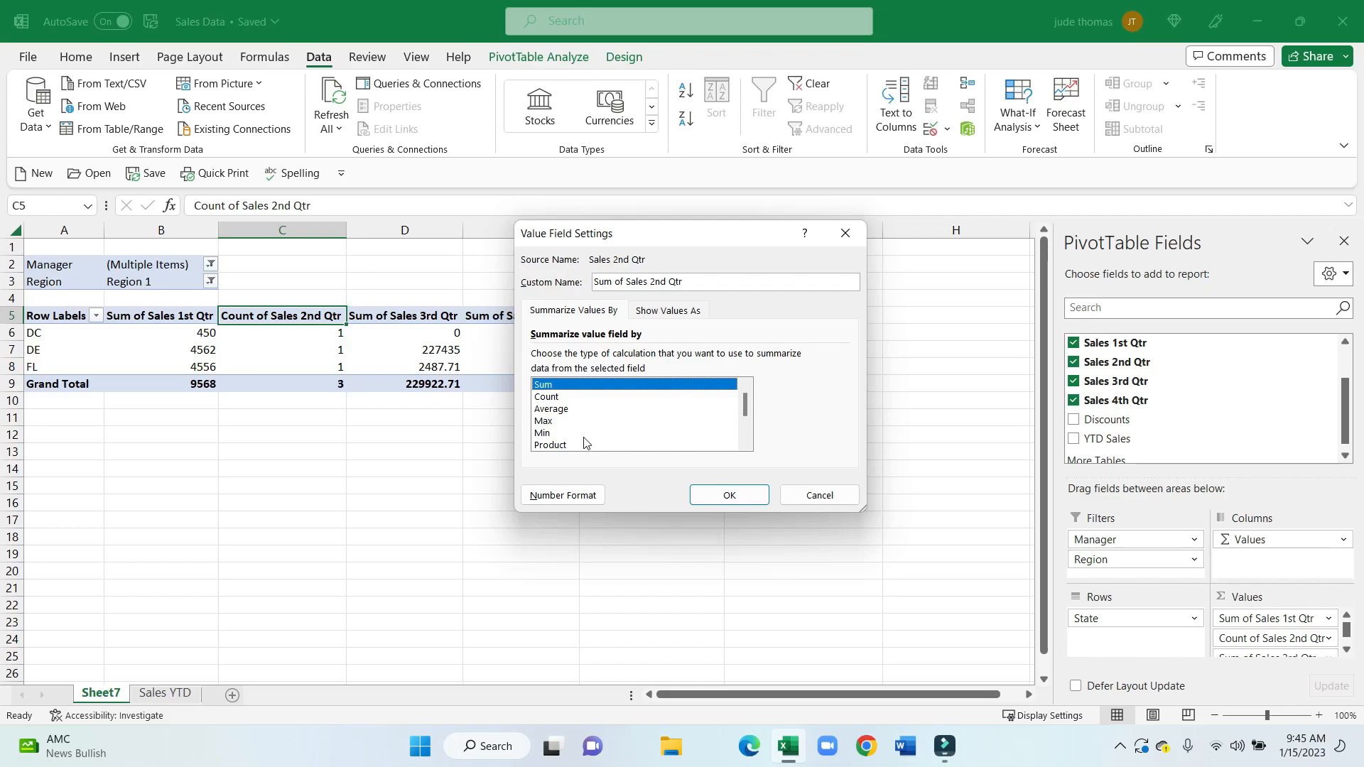
pyautogui.scroll(-1, 584, 441)
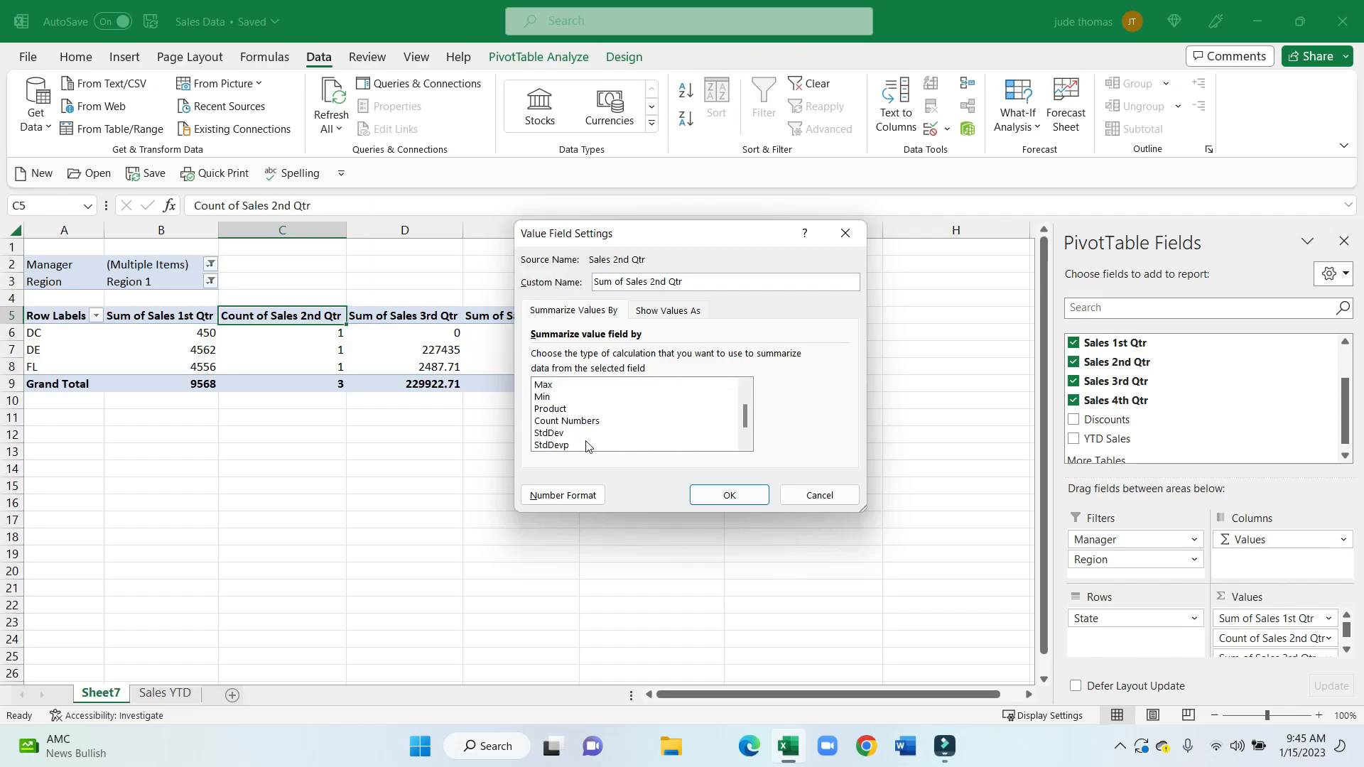
pyautogui.scroll(1, 587, 445)
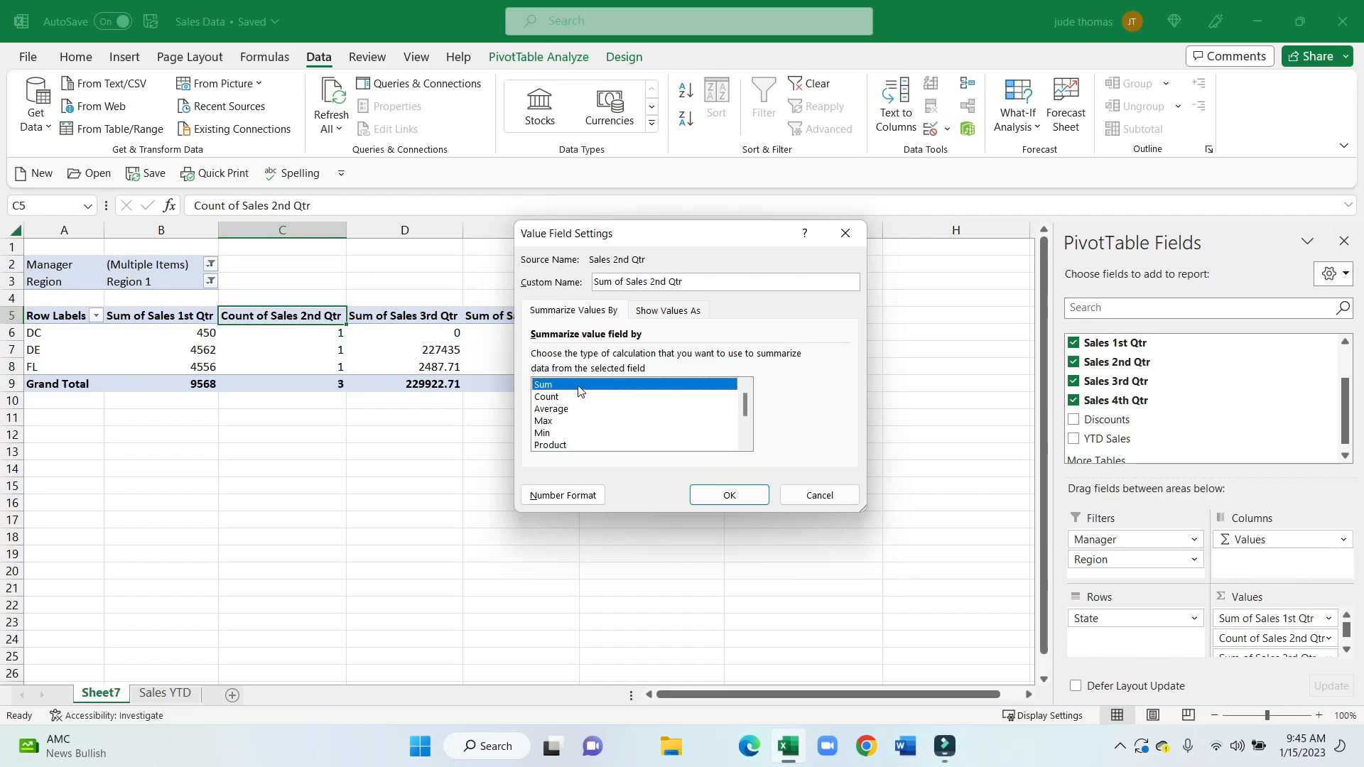
pyautogui.click(734, 493)
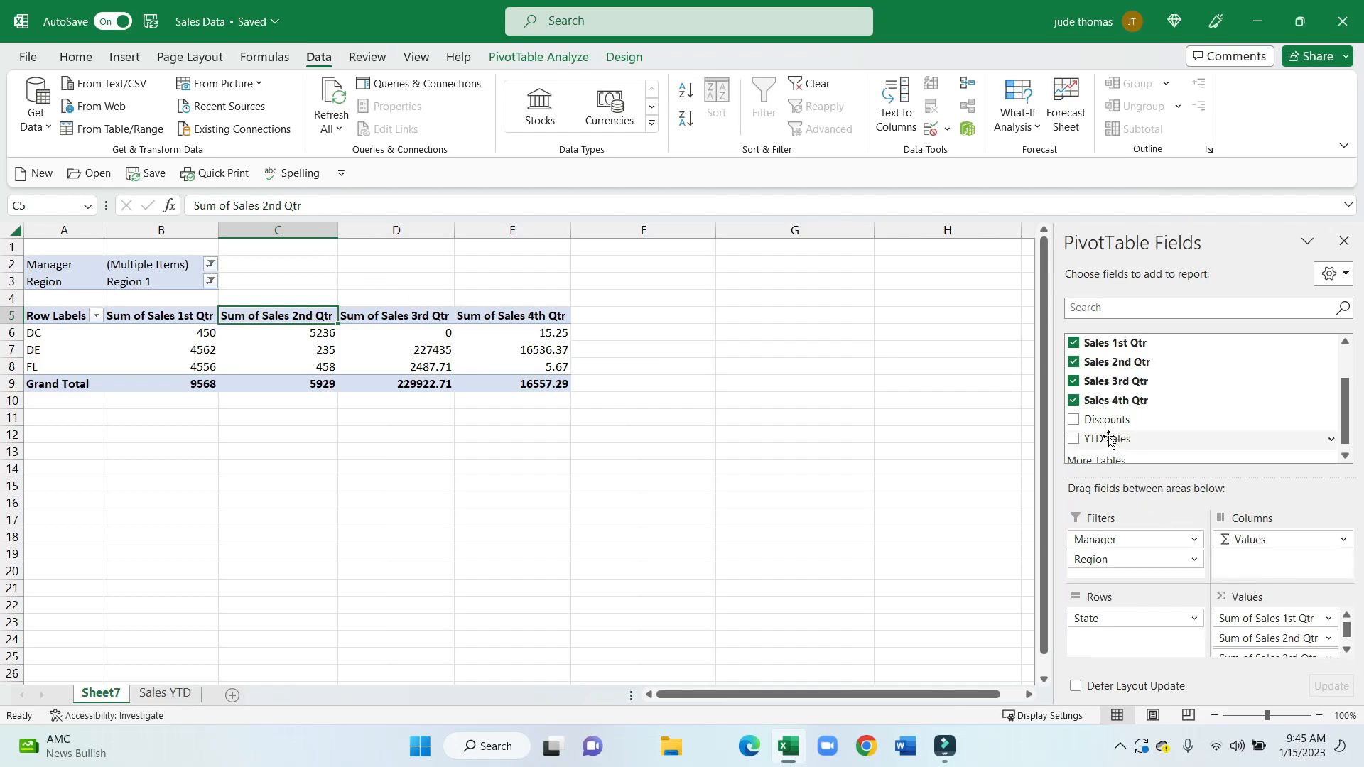
# - Add Discounts and YTD Sales to the PivotTable's values after the quarterly sales fields
pyautogui.moveTo(1105, 424); pyautogui.dragTo(1271, 652)
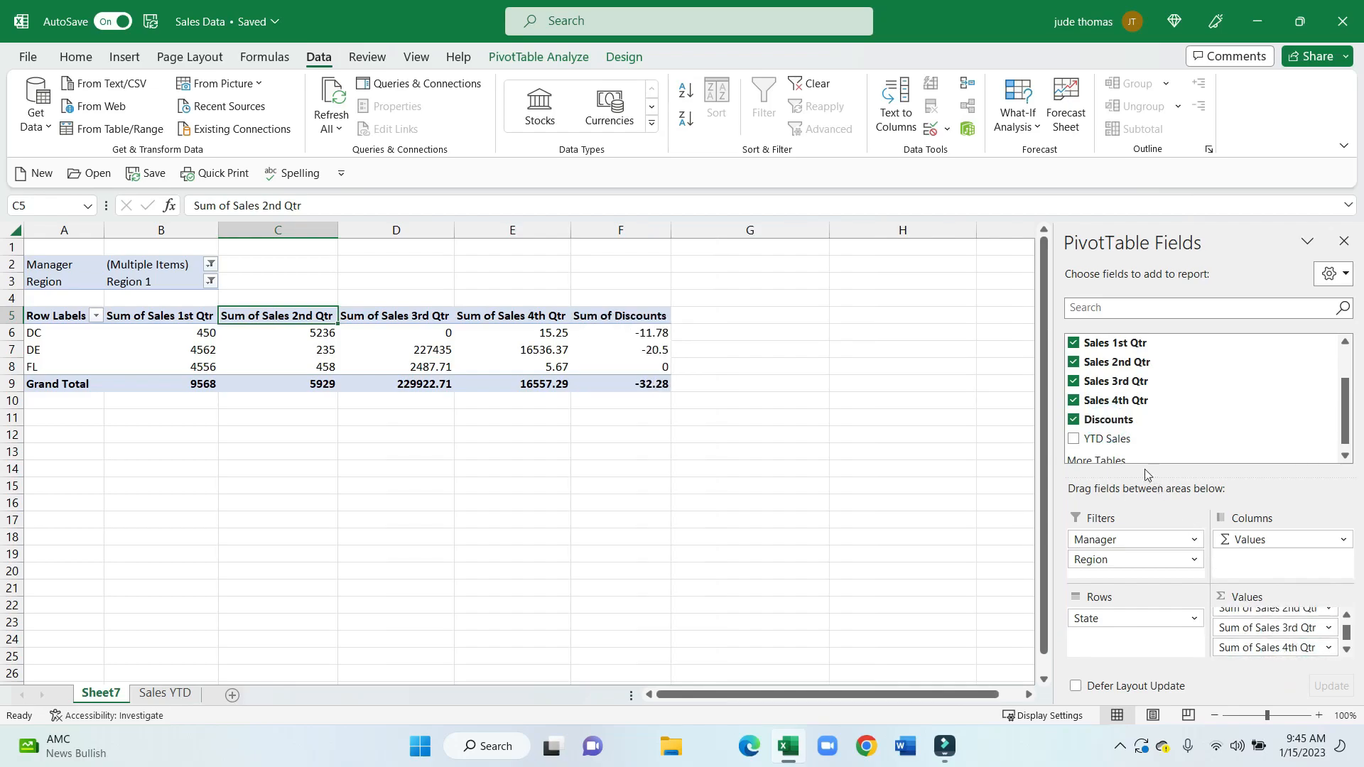
pyautogui.moveTo(1127, 441); pyautogui.dragTo(1289, 660)
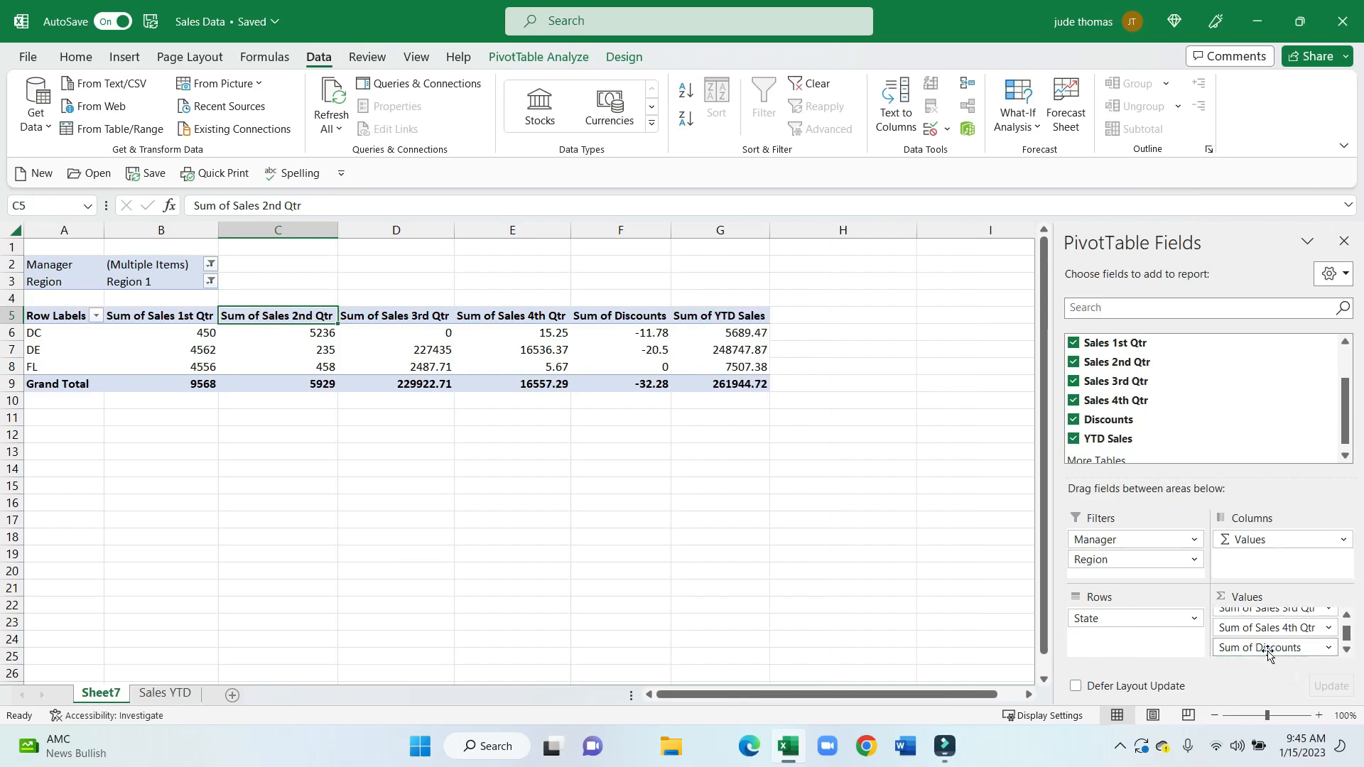
pyautogui.click(800, 486)
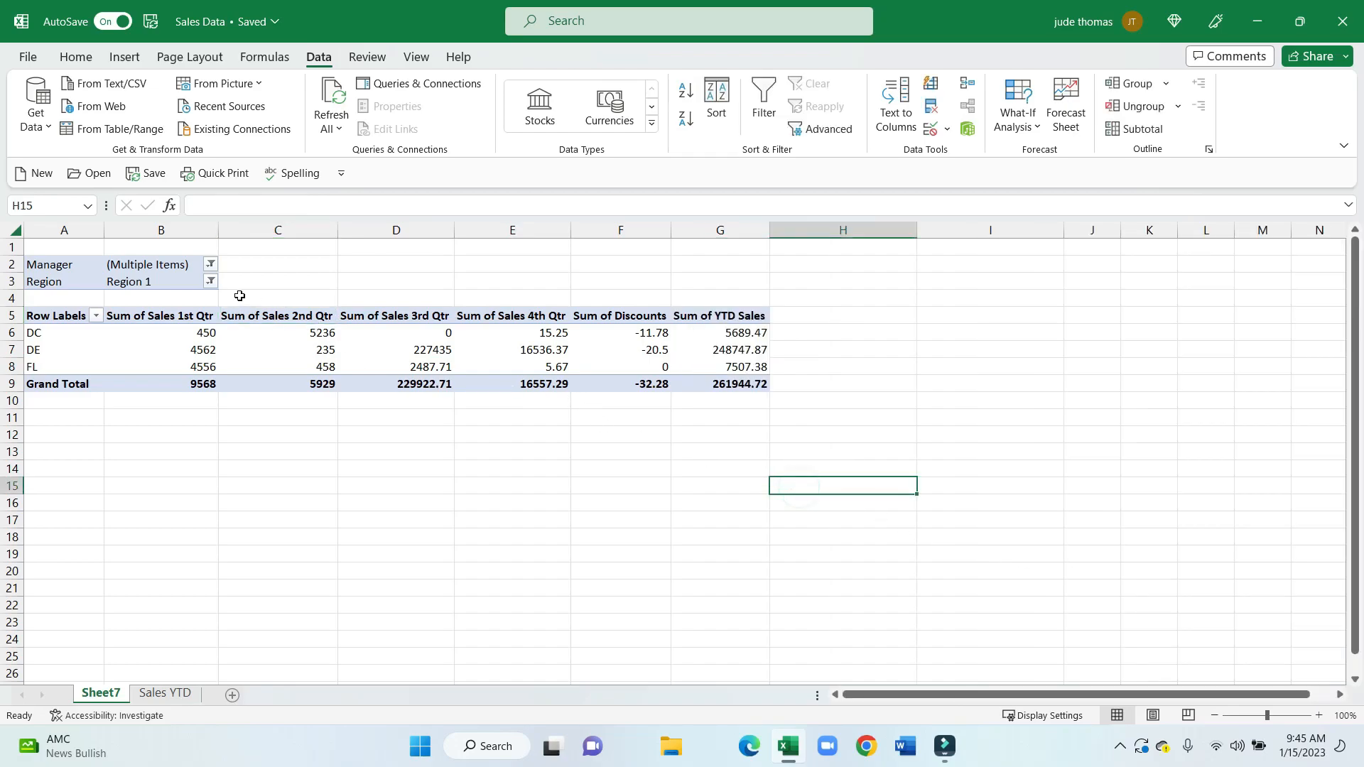
# - Apply the comma number style to columns B through G, covering all the PivotTable's value fields
pyautogui.moveTo(182, 231); pyautogui.dragTo(757, 242)
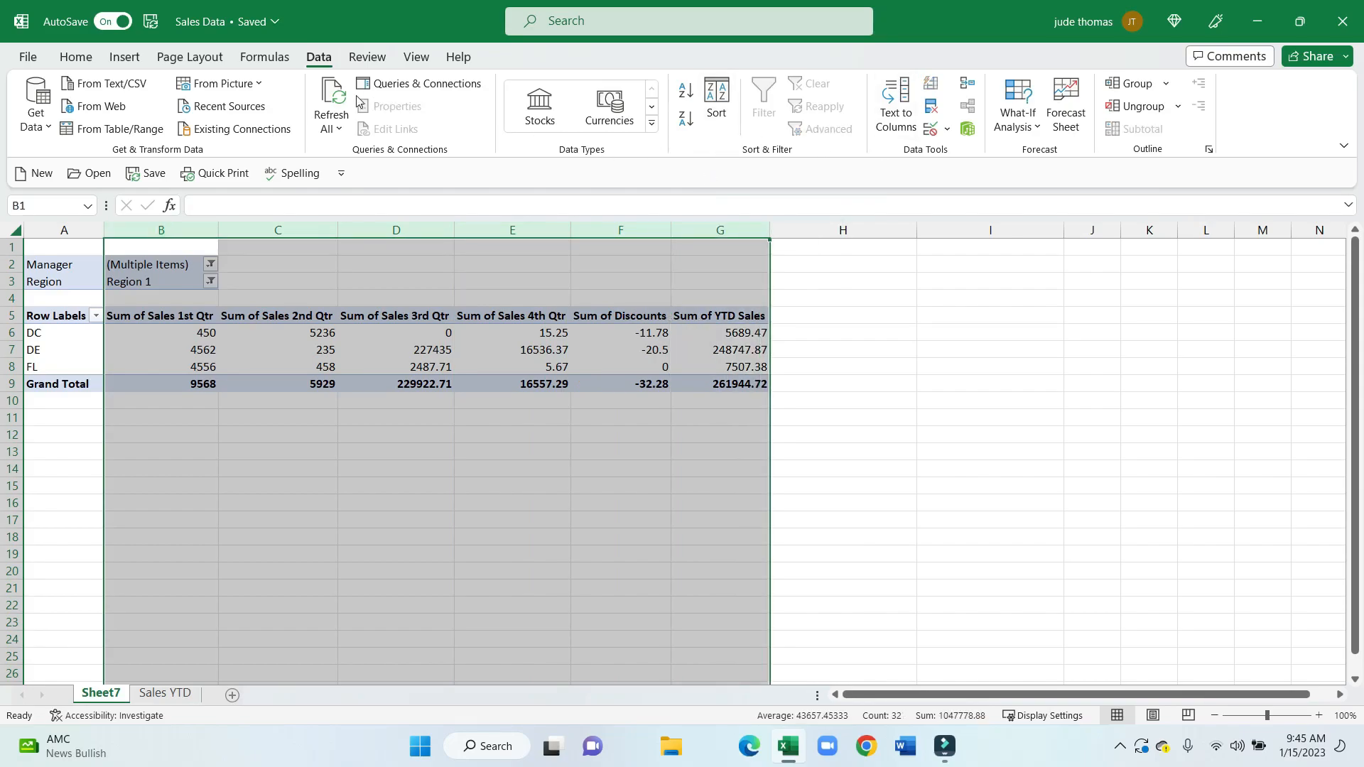
pyautogui.click(83, 58)
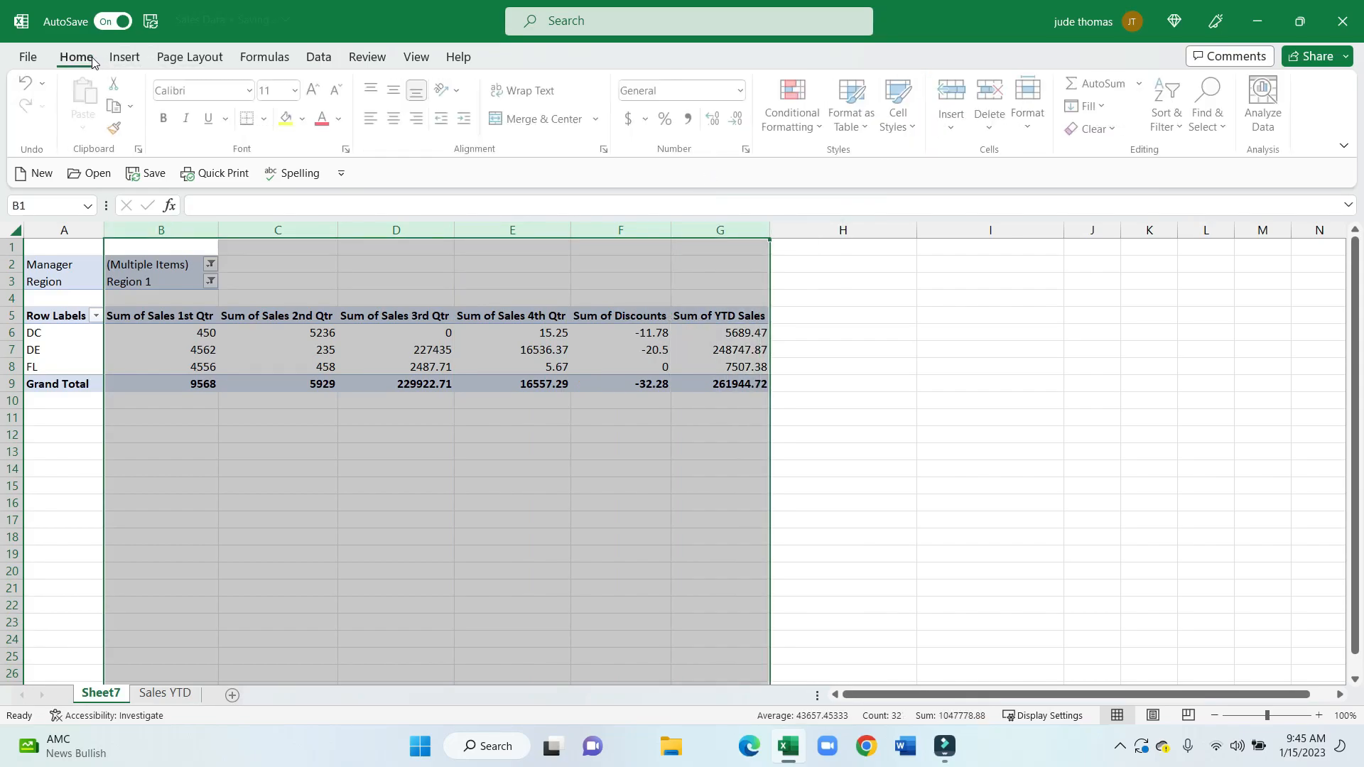
pyautogui.click(691, 121)
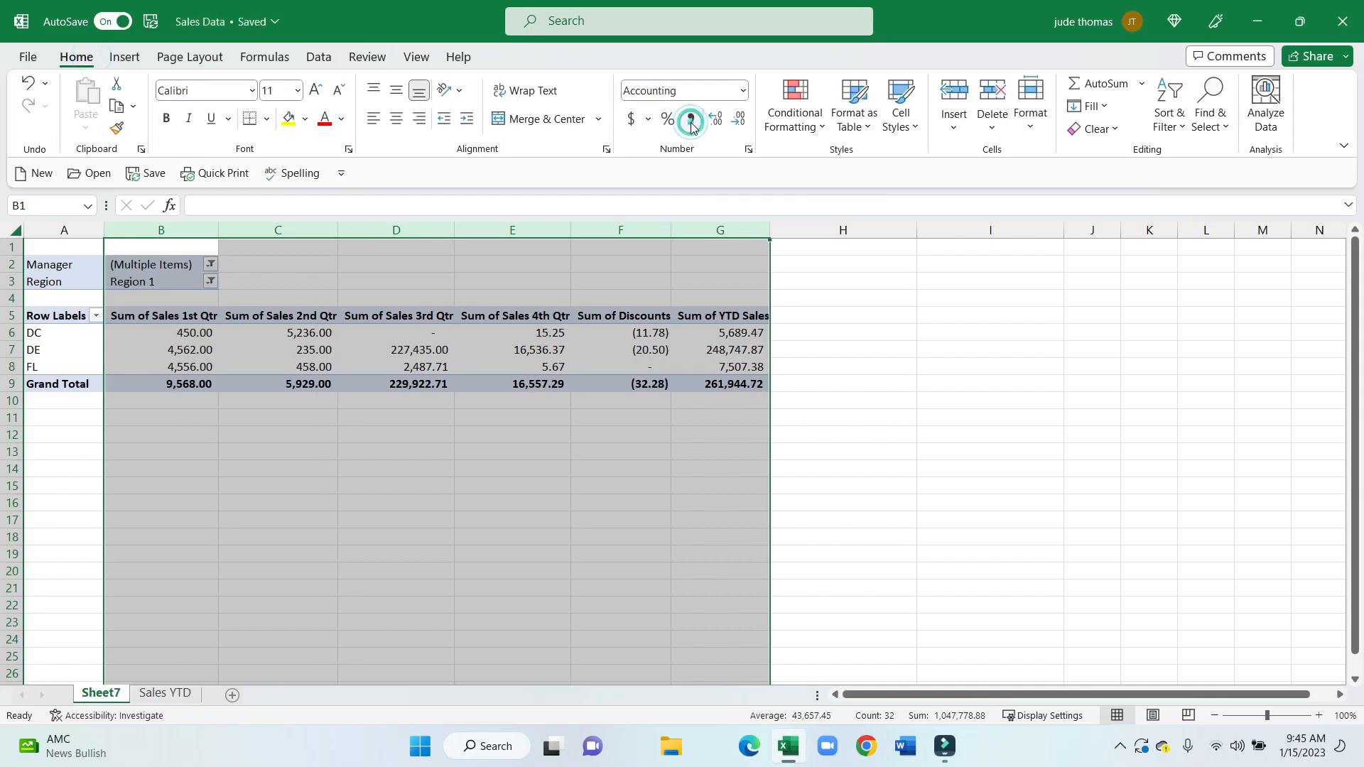
pyautogui.click(844, 316)
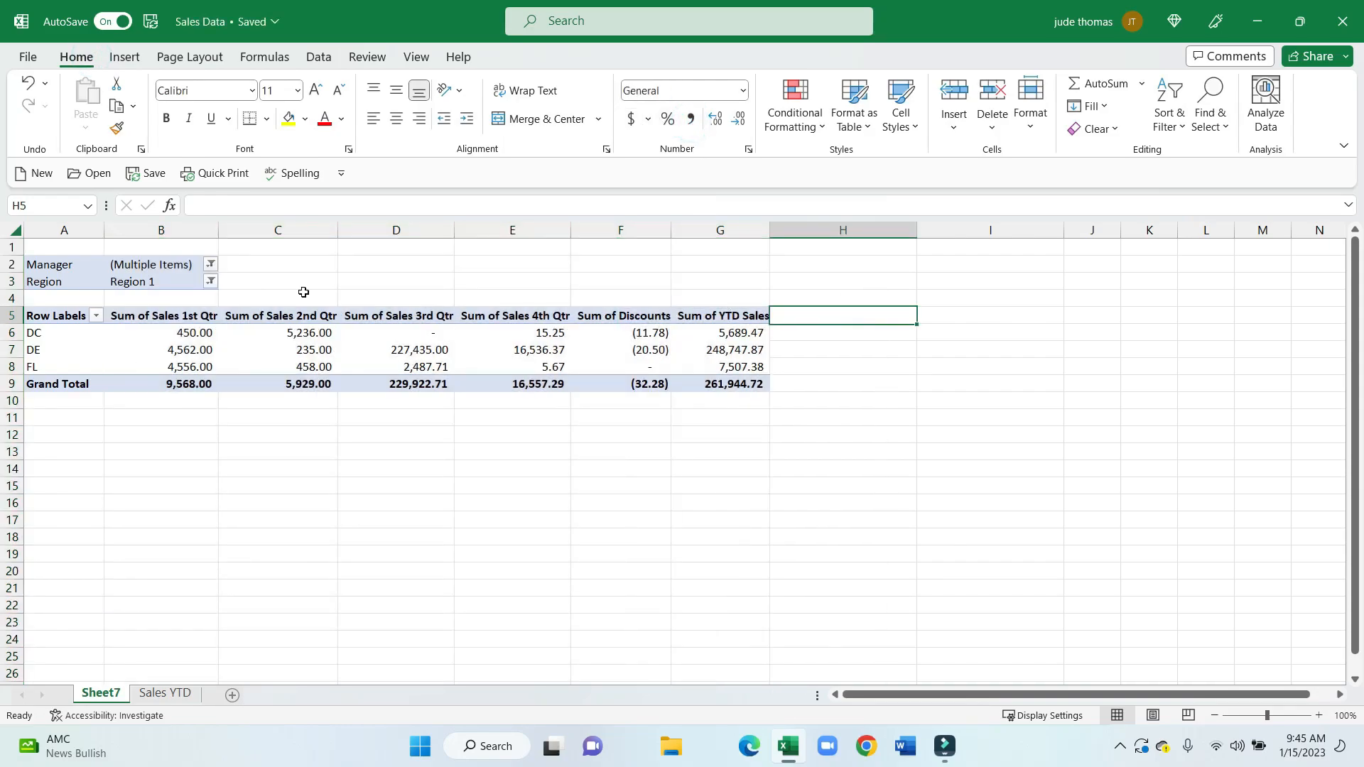
pyautogui.click(210, 265)
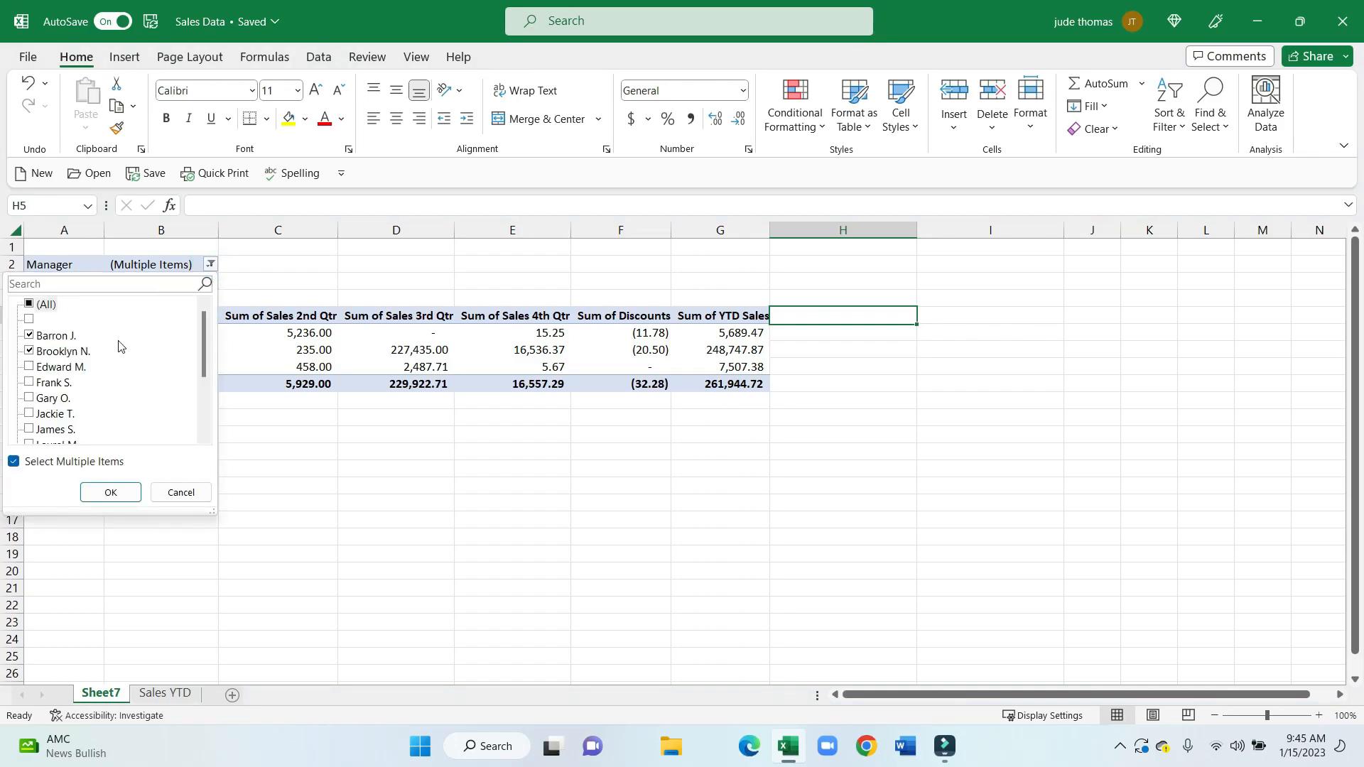
pyautogui.click(304, 294)
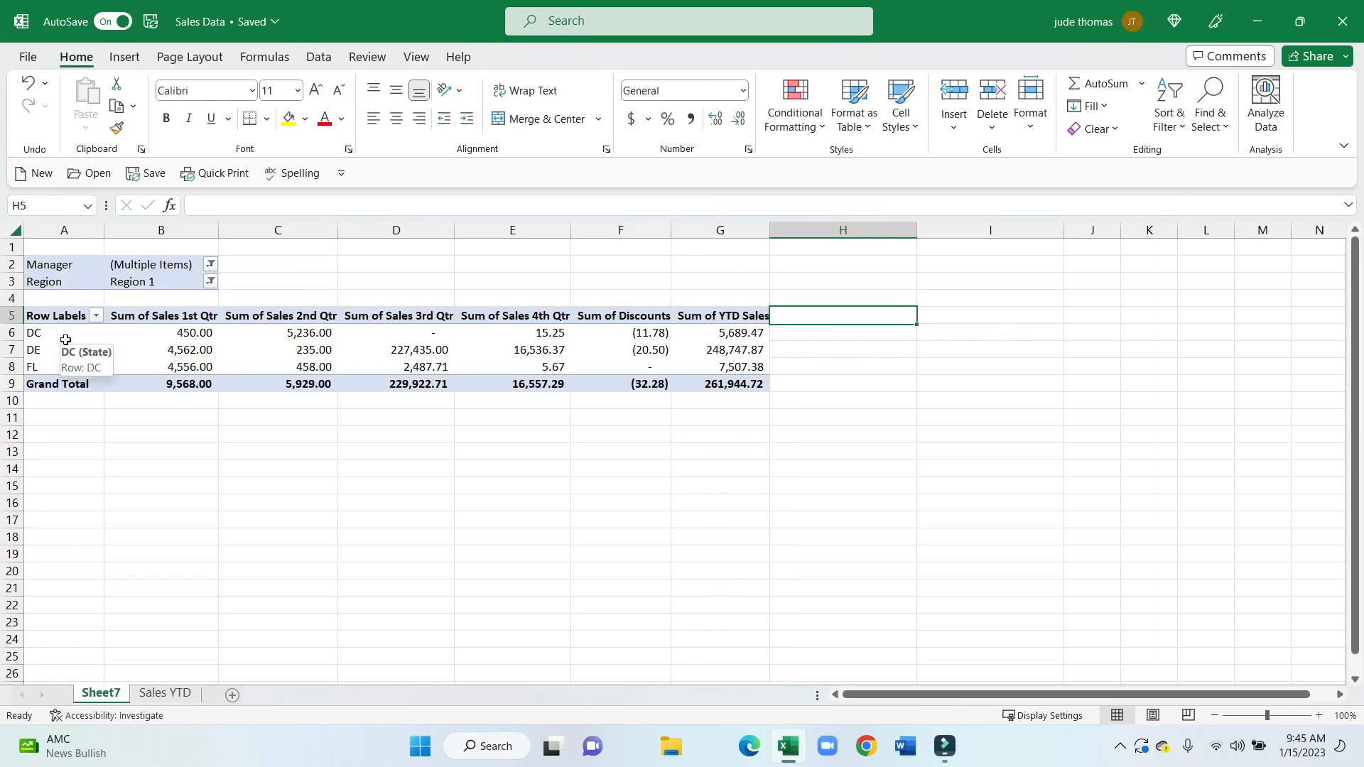
pyautogui.click(734, 387)
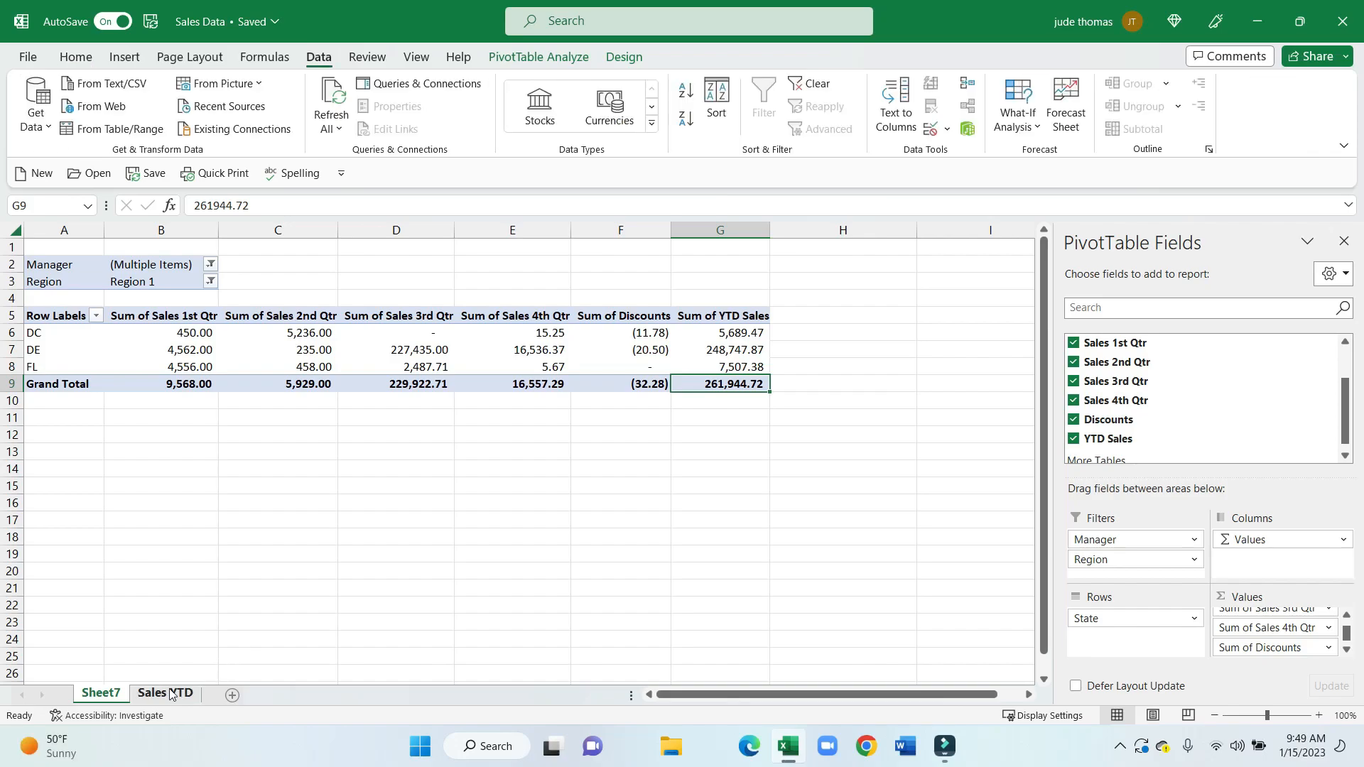
# - Turn on filtering for the data's header row on the Sales YTD sheet
pyautogui.click(168, 692)
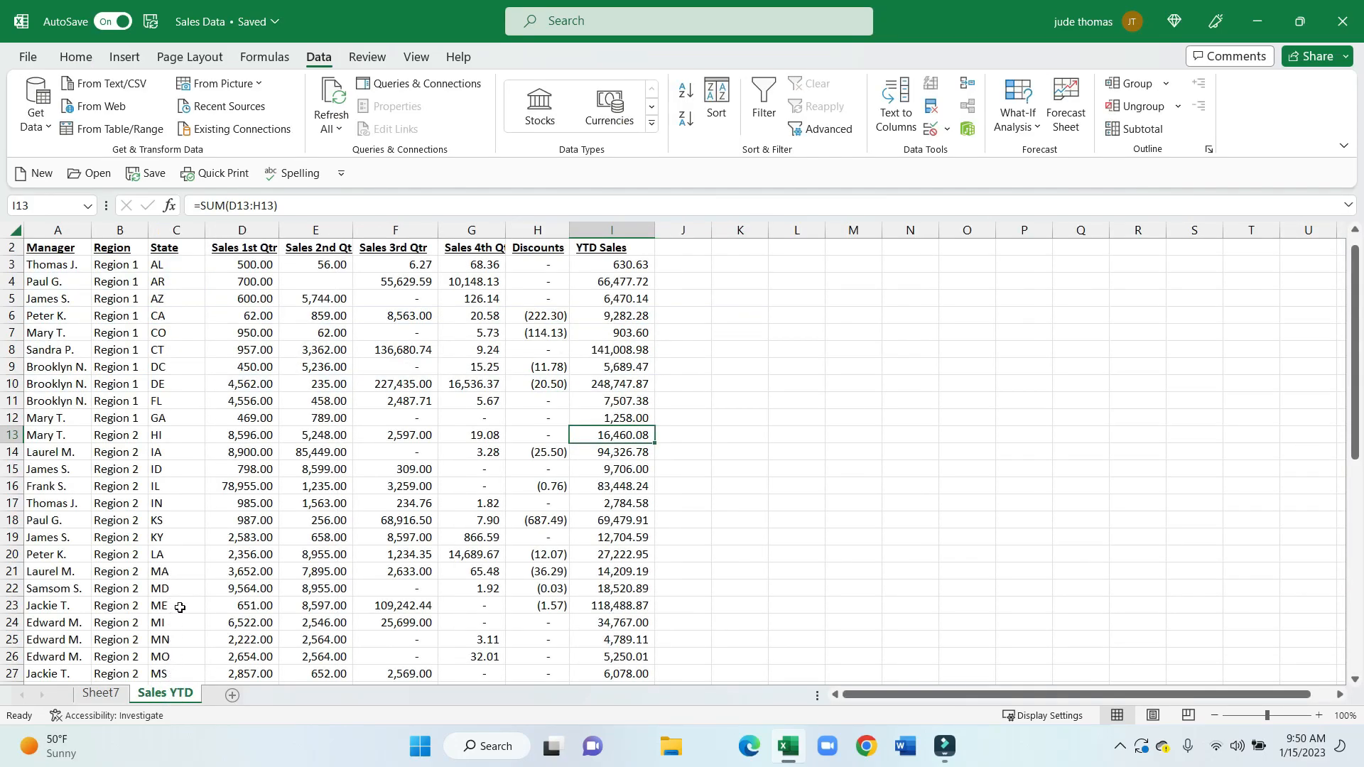
pyautogui.click(79, 254)
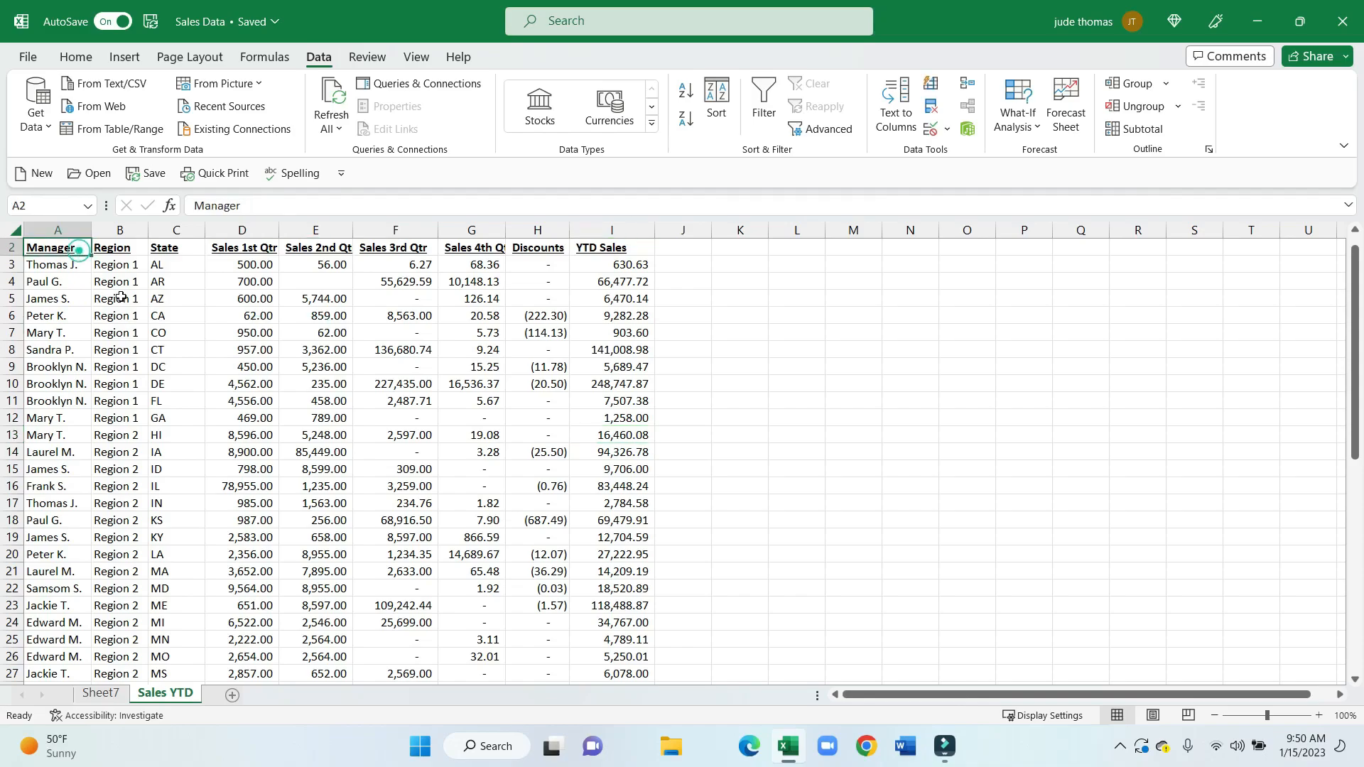
pyautogui.click(754, 107)
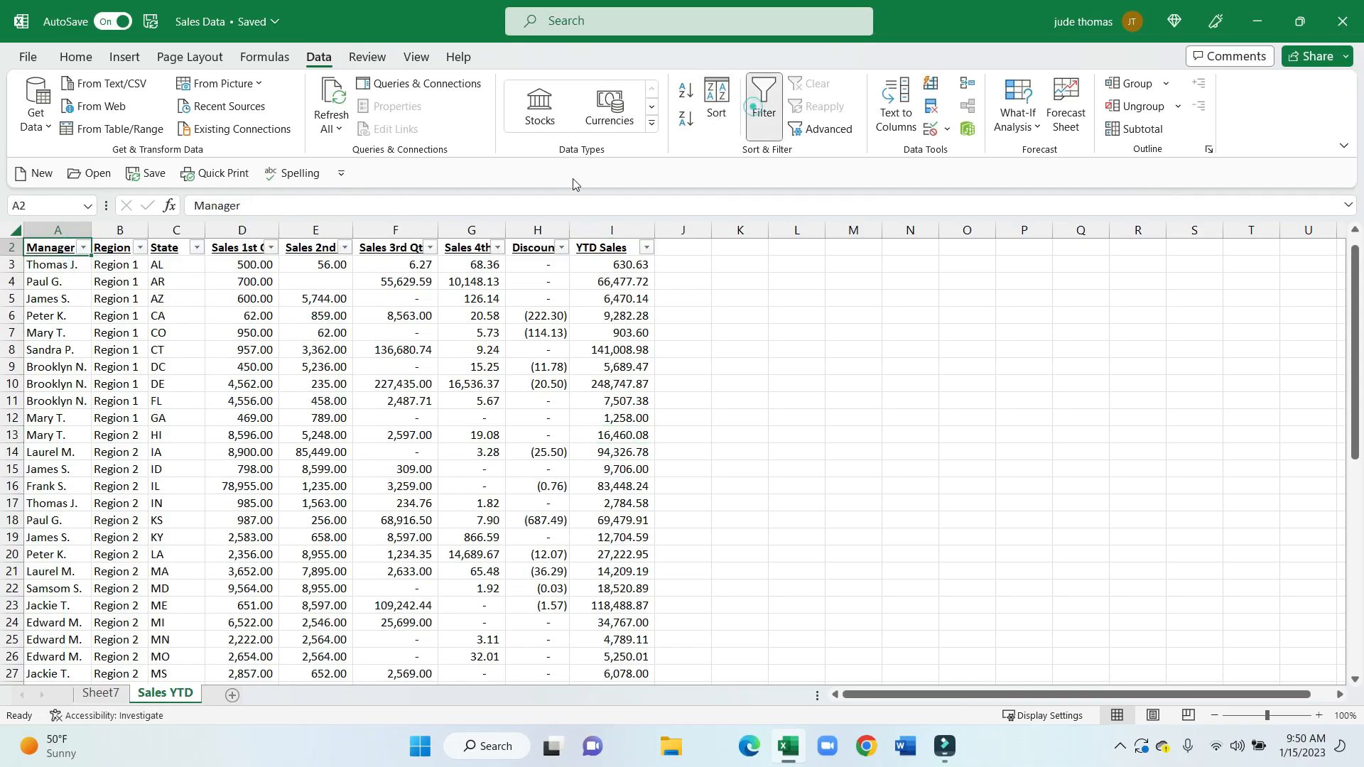
pyautogui.click(172, 314)
# - Filter the Manager column of the source data to only the first two managers in the list
pyautogui.click(83, 248)
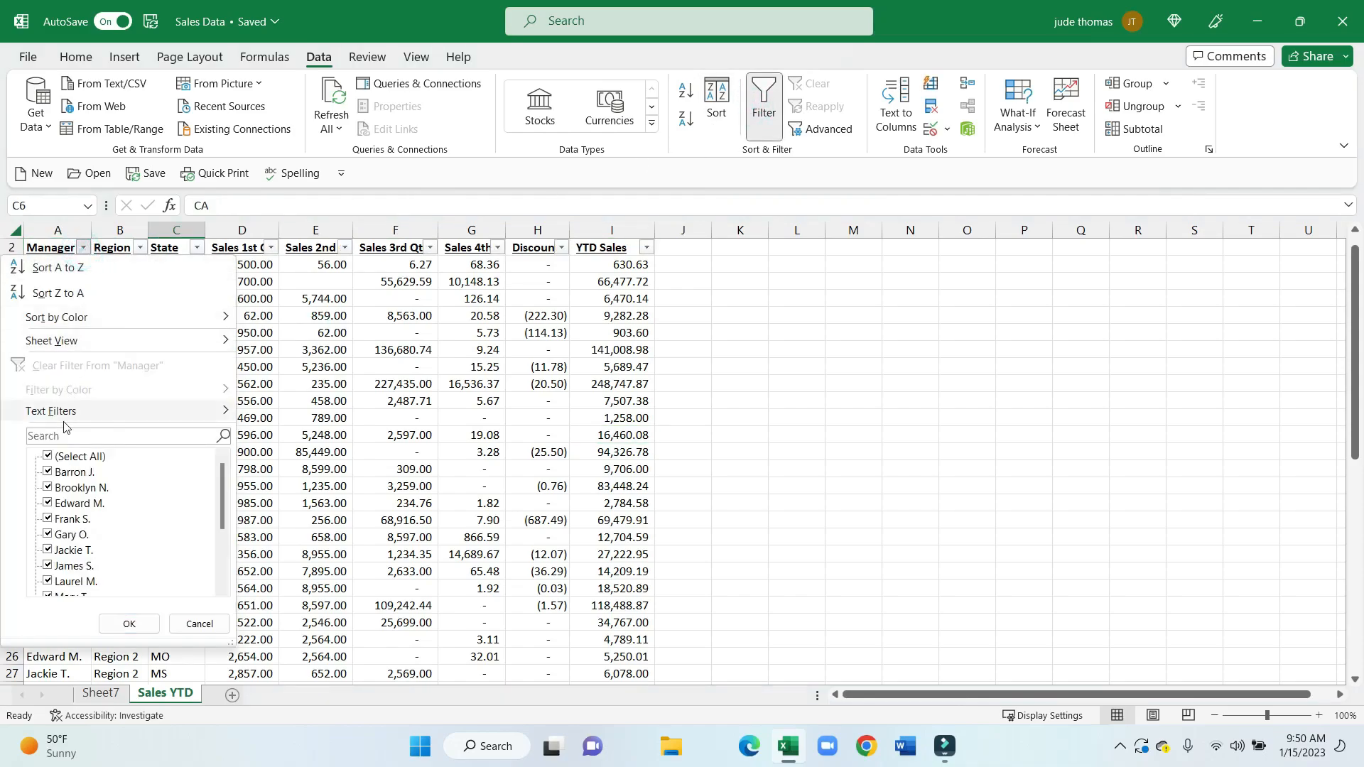
pyautogui.click(48, 456)
pyautogui.click(47, 472)
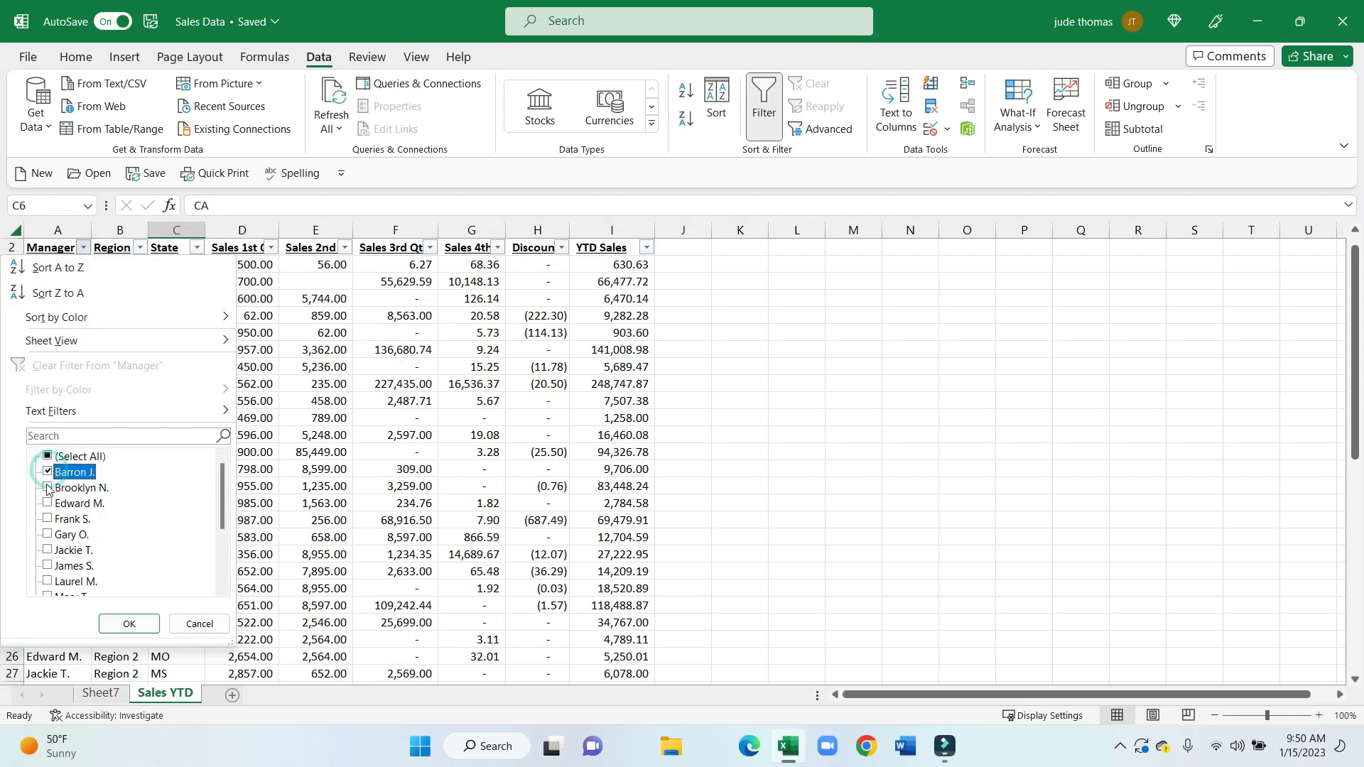
pyautogui.click(48, 487)
pyautogui.click(130, 623)
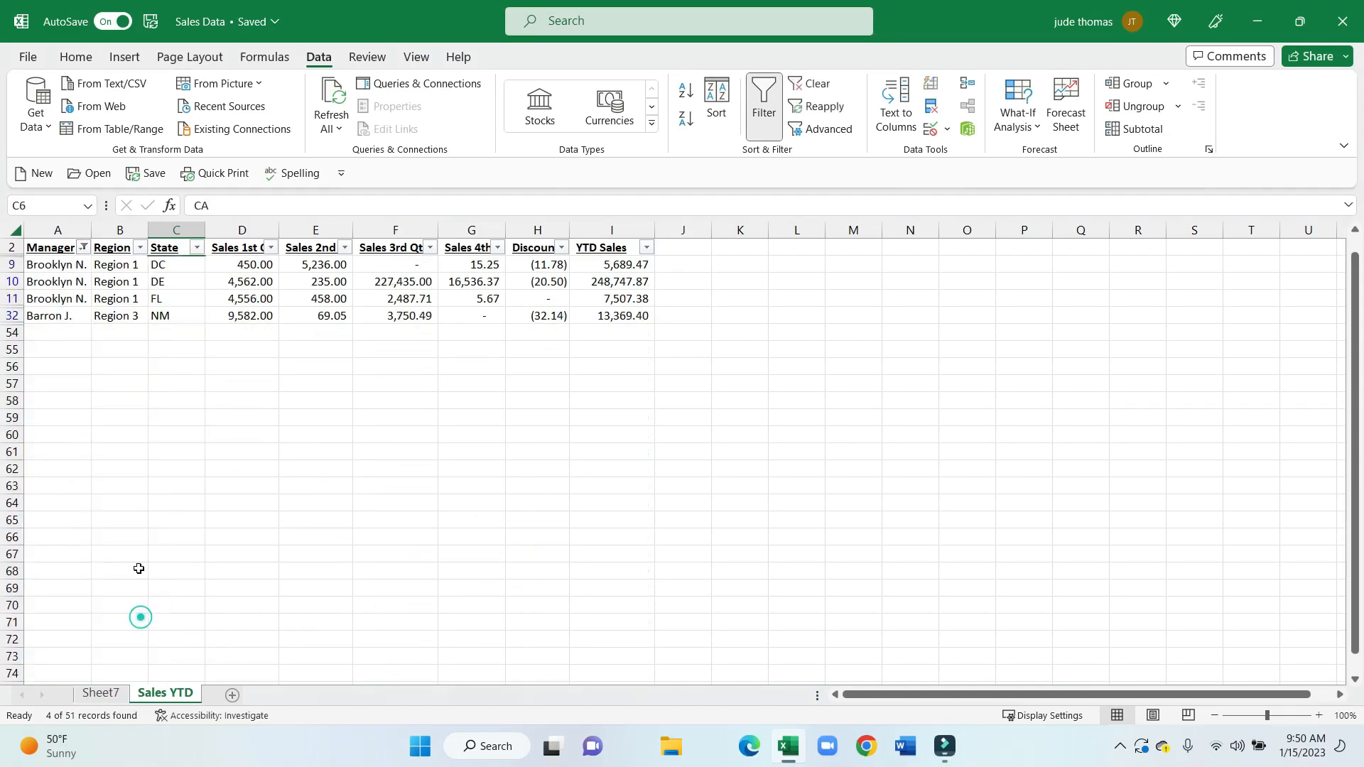
# - Filter the Region column of the source data to Region 1 only by excluding Region 3
pyautogui.click(140, 249)
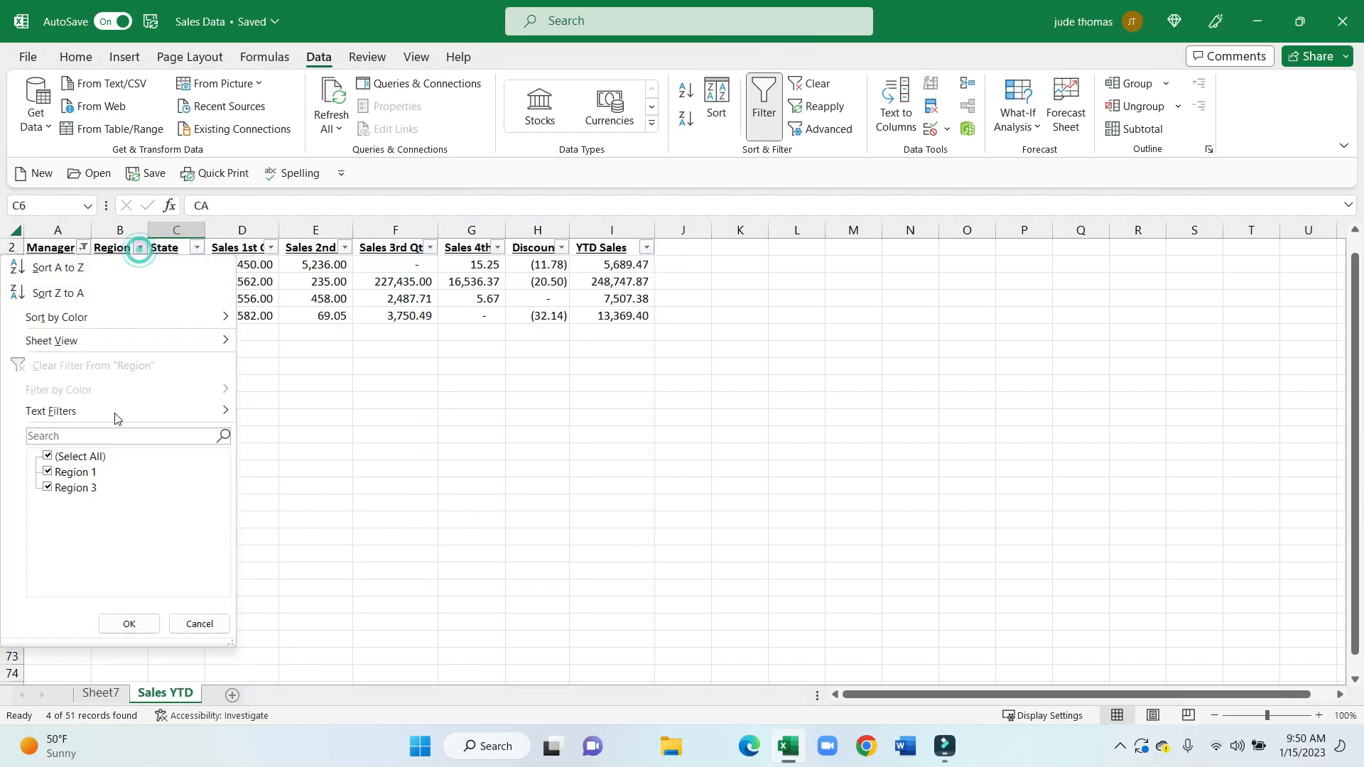
pyautogui.click(47, 488)
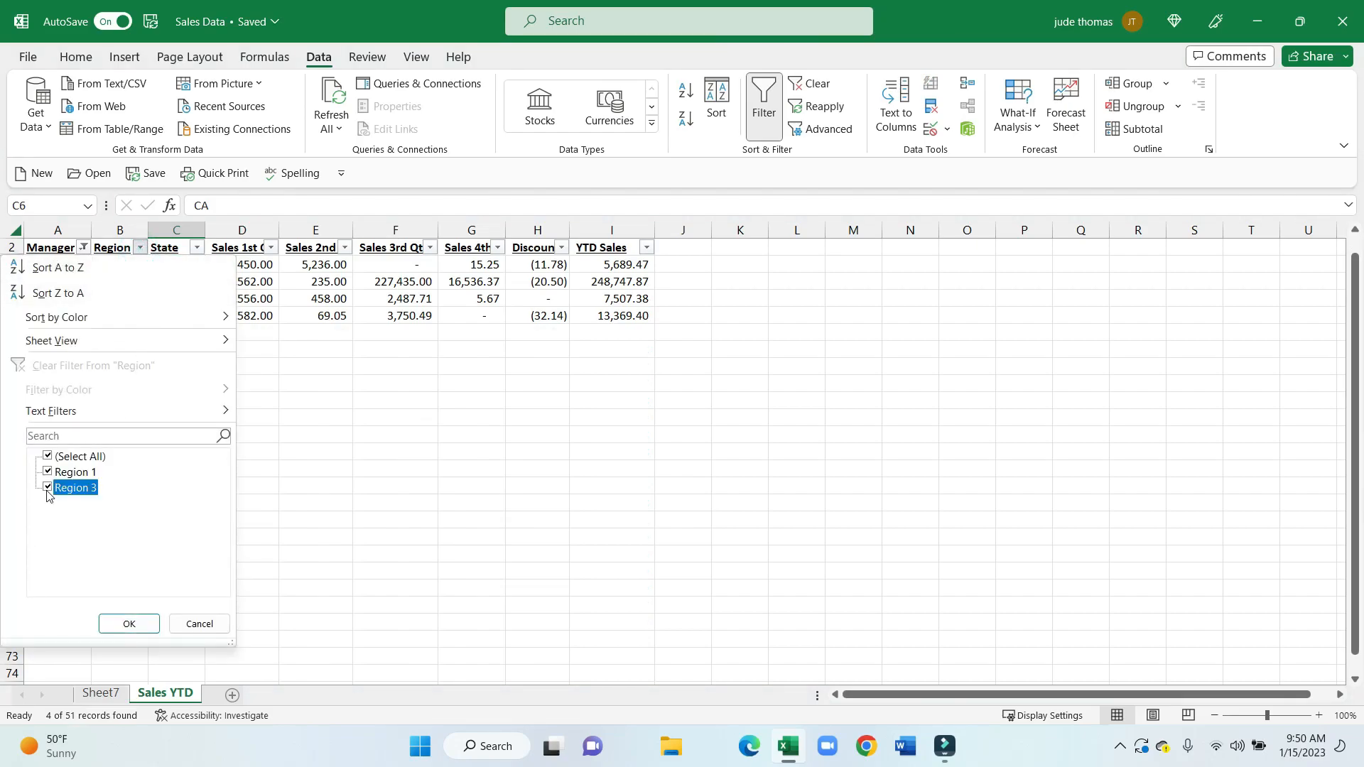
pyautogui.click(133, 620)
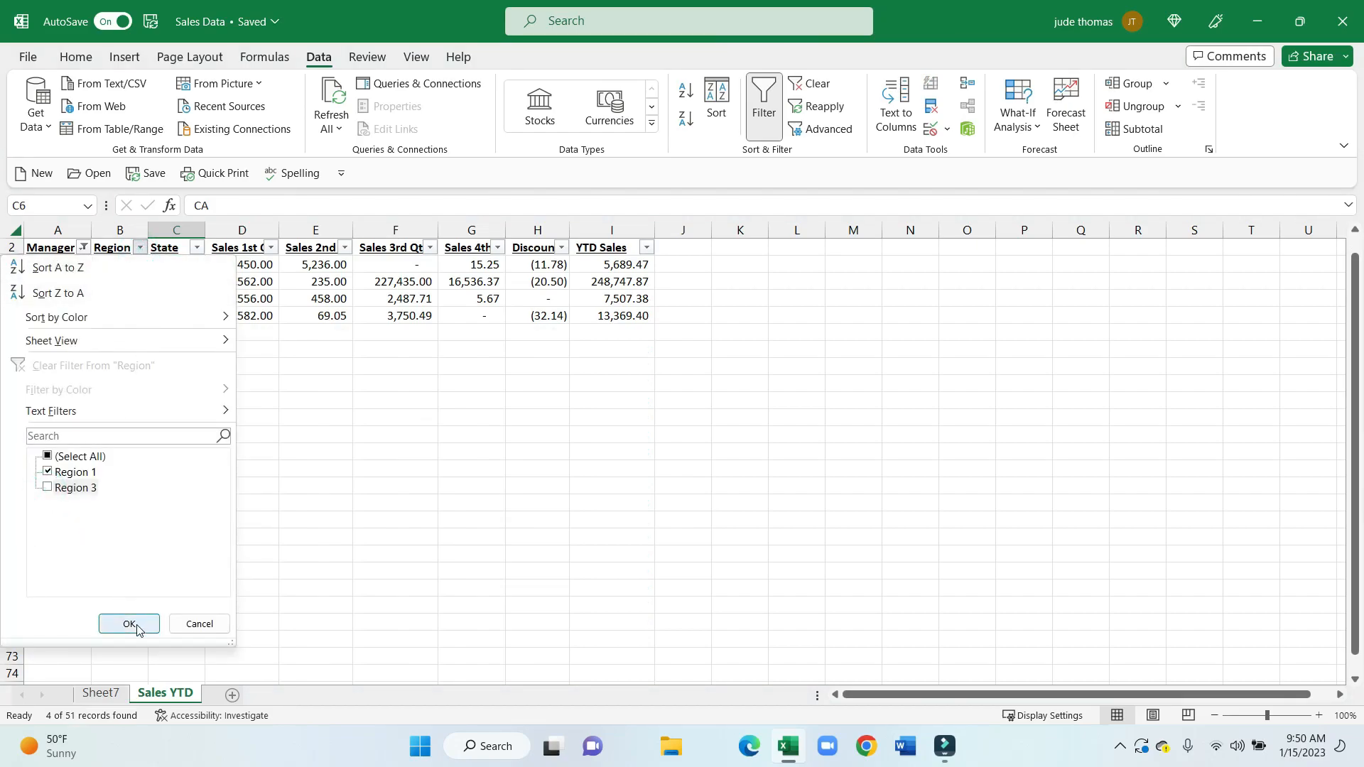
# - Total the filtered YTD Sales in cell I54 with a SUBTOTAL over I9:I11 and make the total bold
pyautogui.click(639, 314)
pyautogui.click(78, 58)
pyautogui.click(1081, 84)
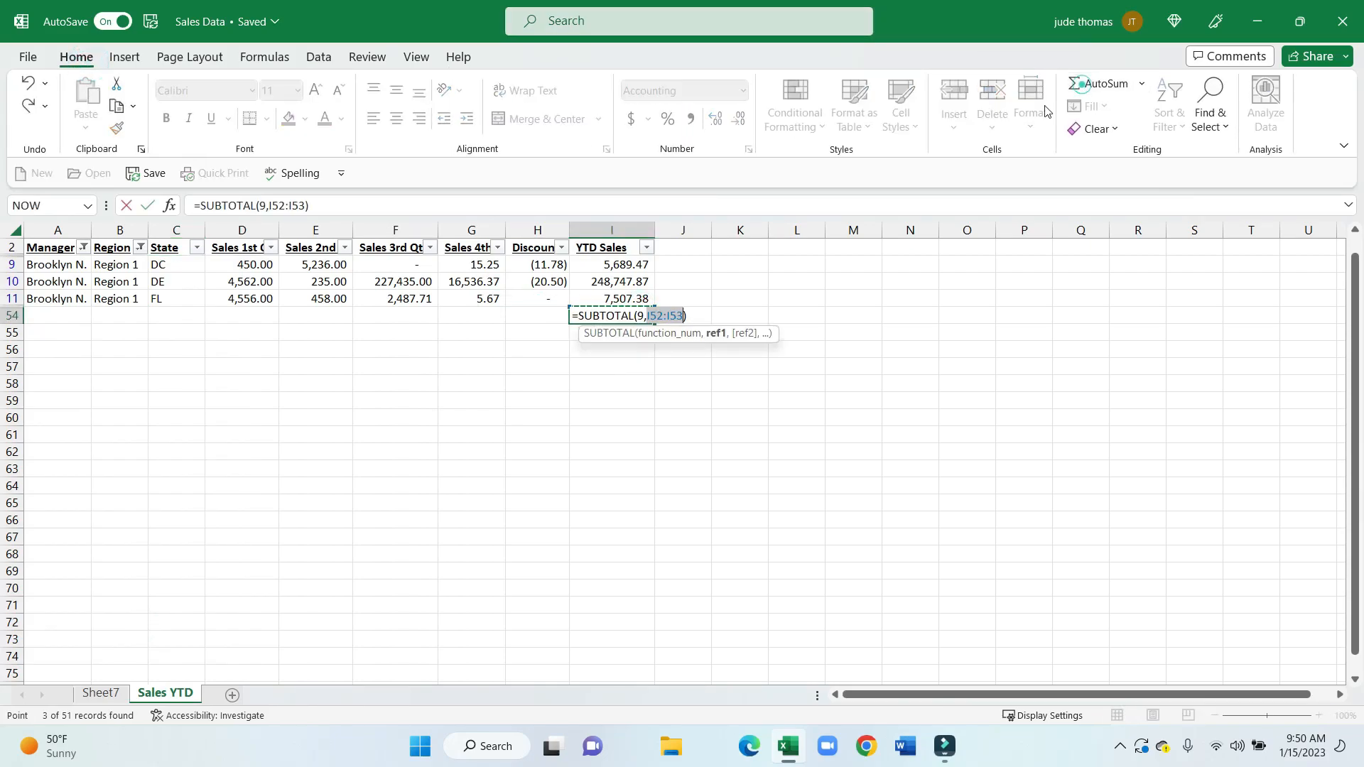
pyautogui.click(631, 279)
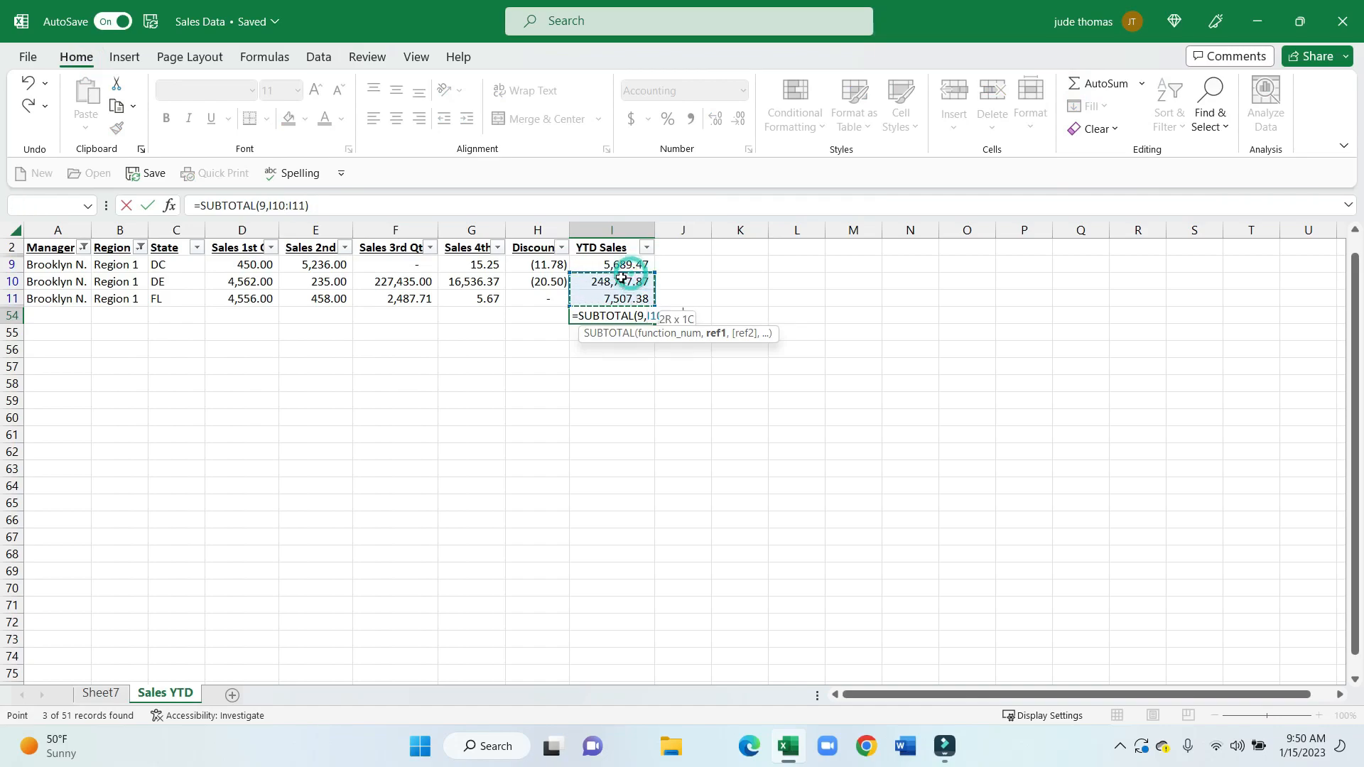
pyautogui.moveTo(627, 264); pyautogui.dragTo(625, 298)
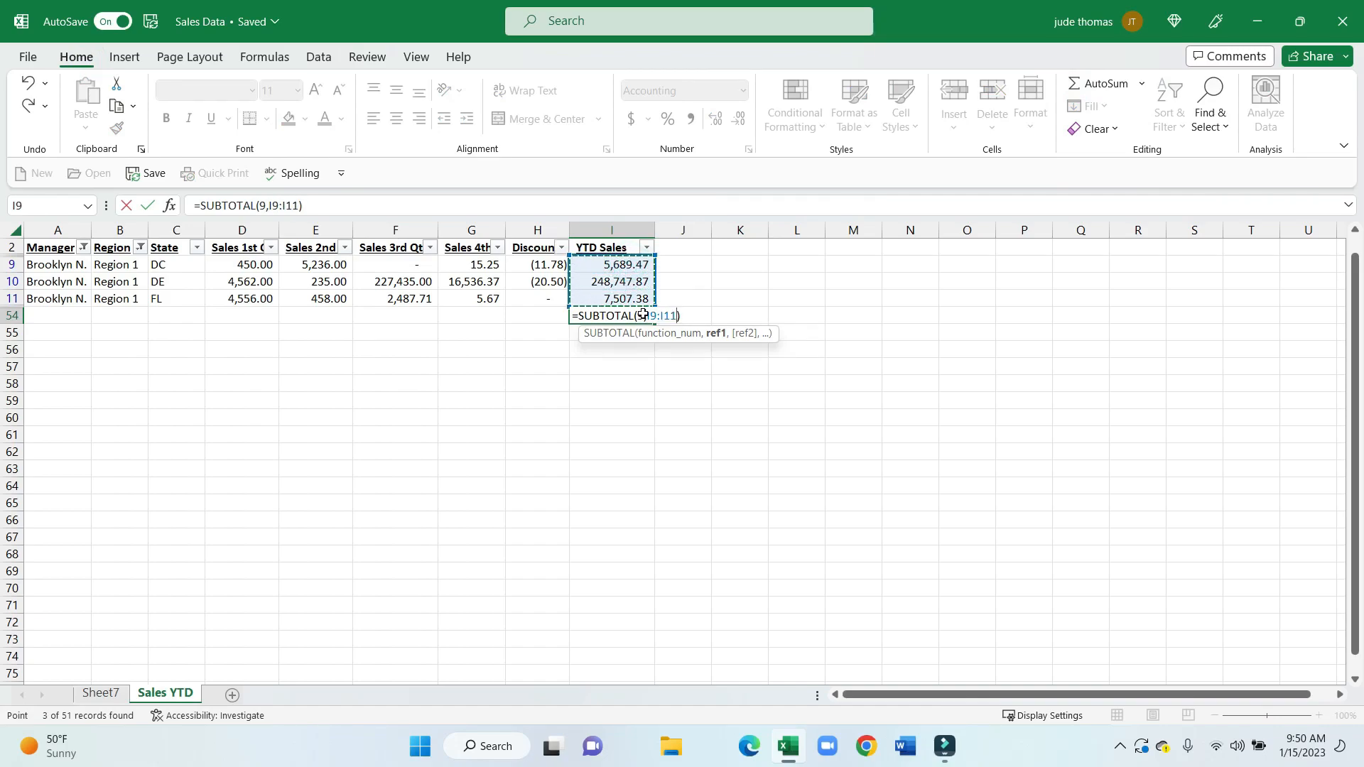
pyautogui.press('Return')
pyautogui.click(619, 316)
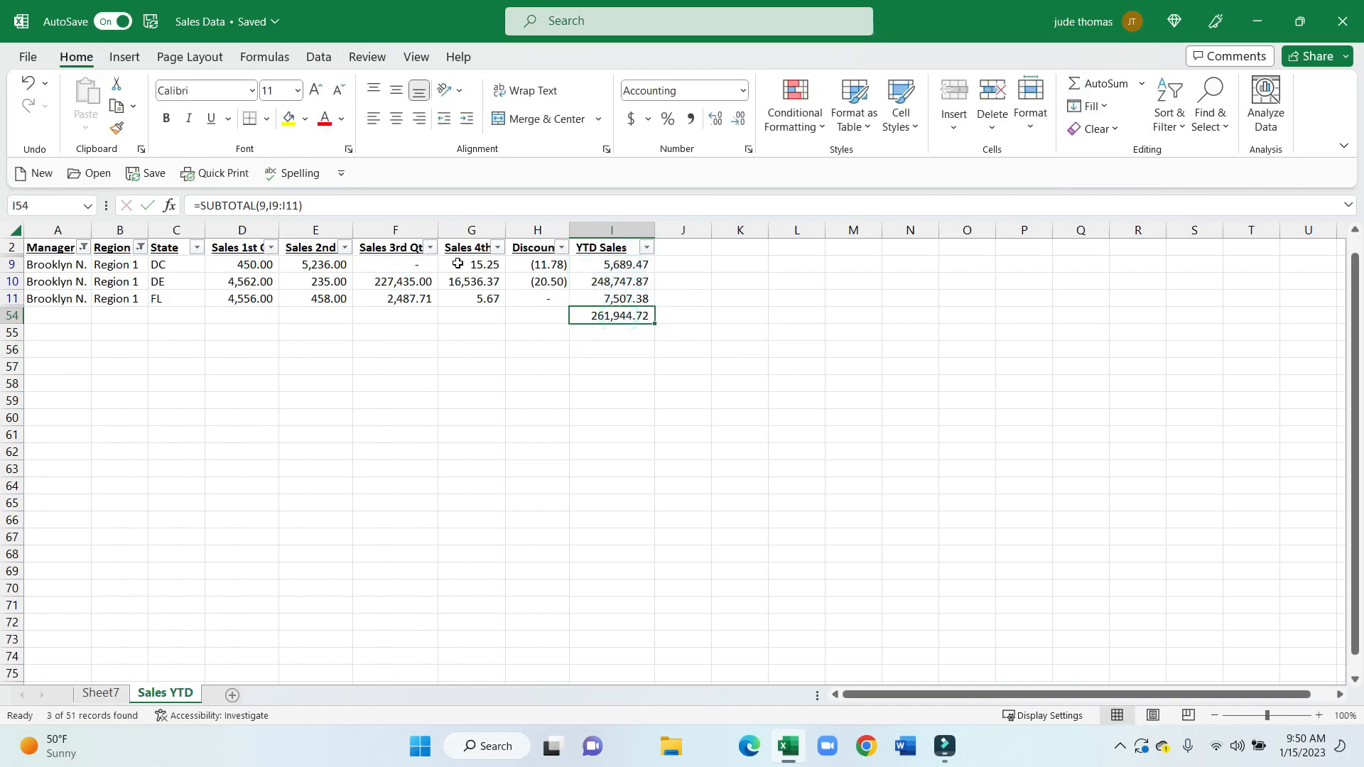
pyautogui.click(166, 118)
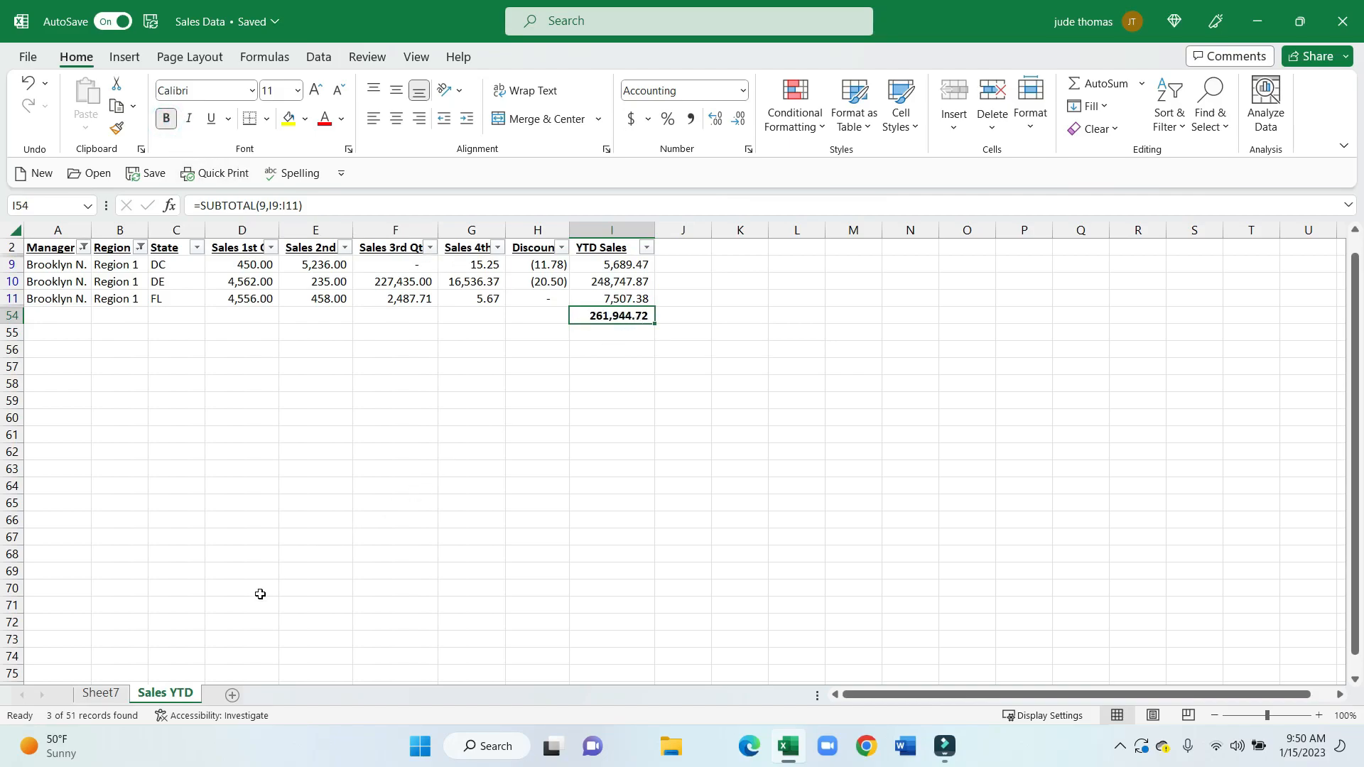
# - Compare the source total with the PivotTable's grand total on Sheet7, and delete the subtotal from the Sales YTD sheet
pyautogui.click(88, 696)
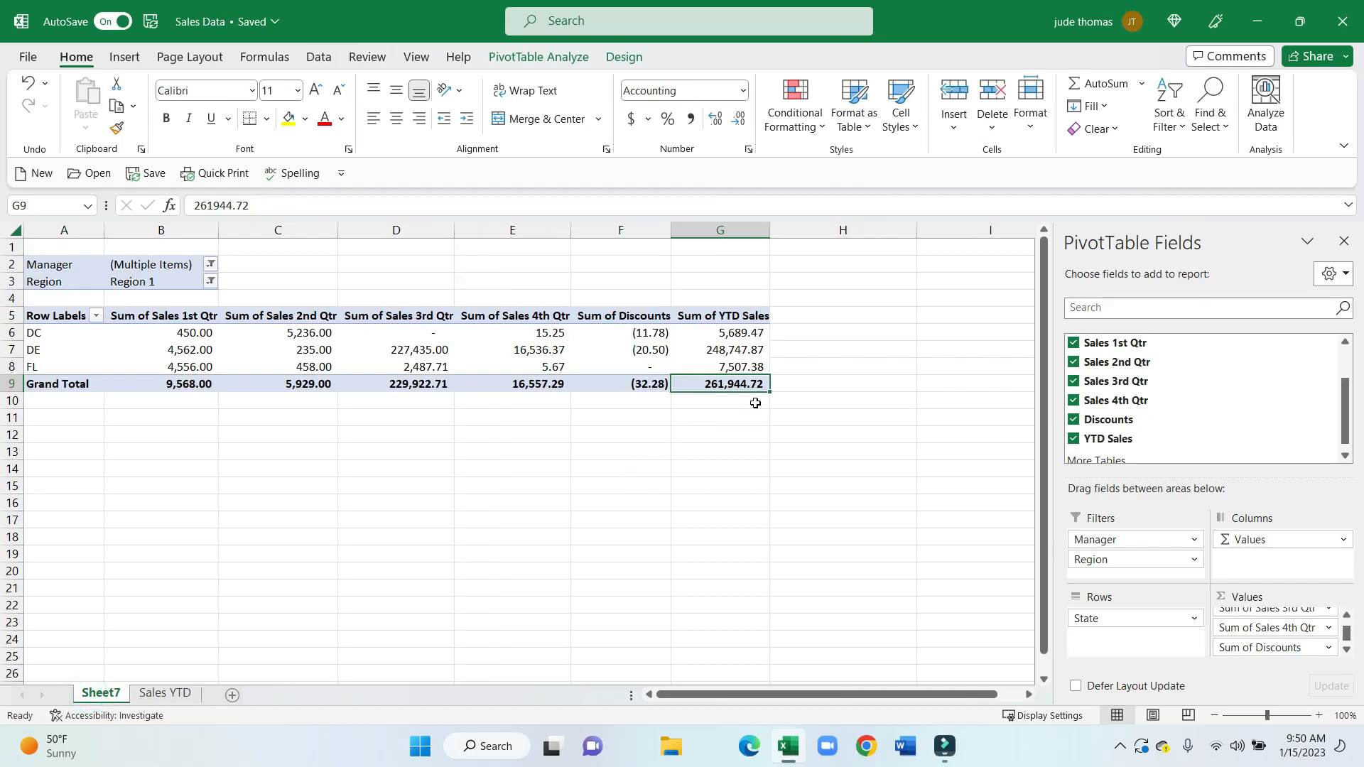
pyautogui.click(164, 693)
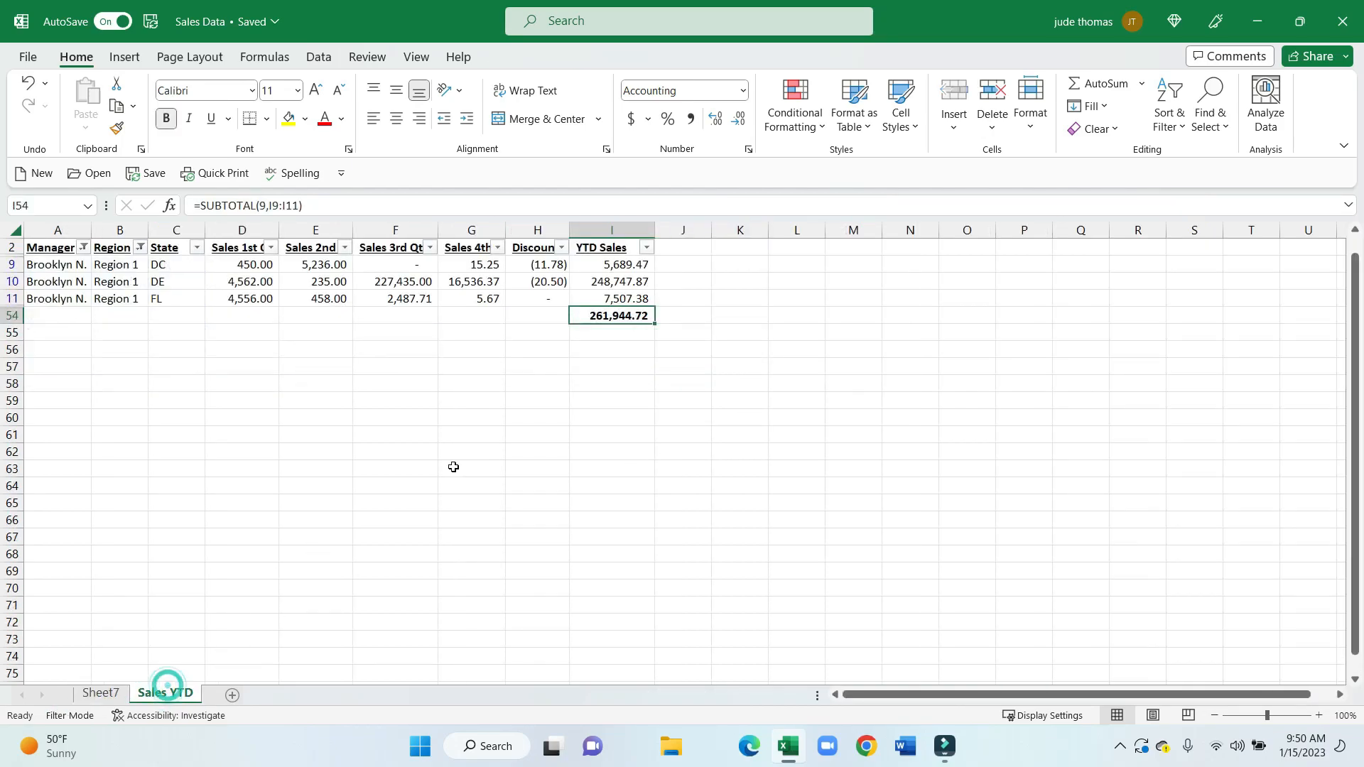
pyautogui.press('Delete')
pyautogui.click(543, 422)
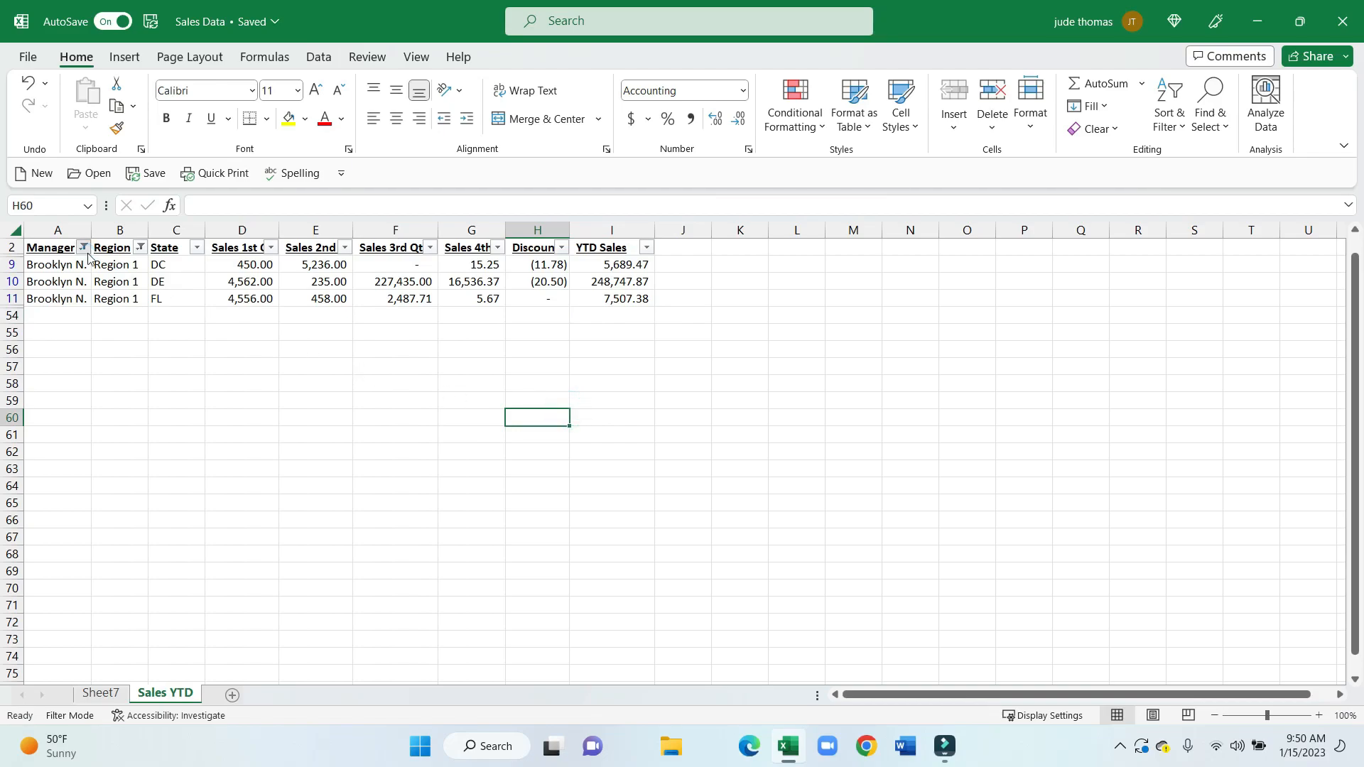
# - Reset the Manager and Region filters on the Sales YTD sheet to include every item
pyautogui.click(85, 248)
pyautogui.click(47, 456)
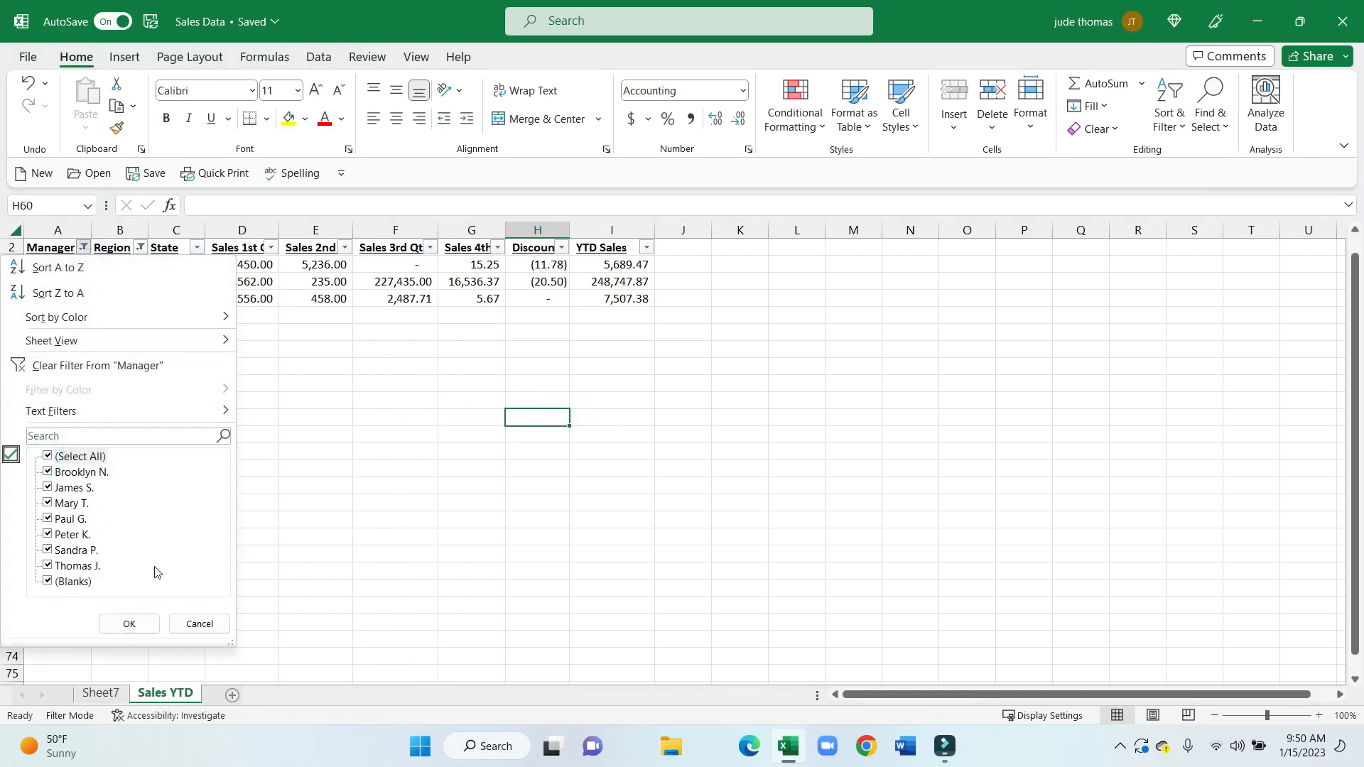
pyautogui.click(129, 623)
pyautogui.click(140, 248)
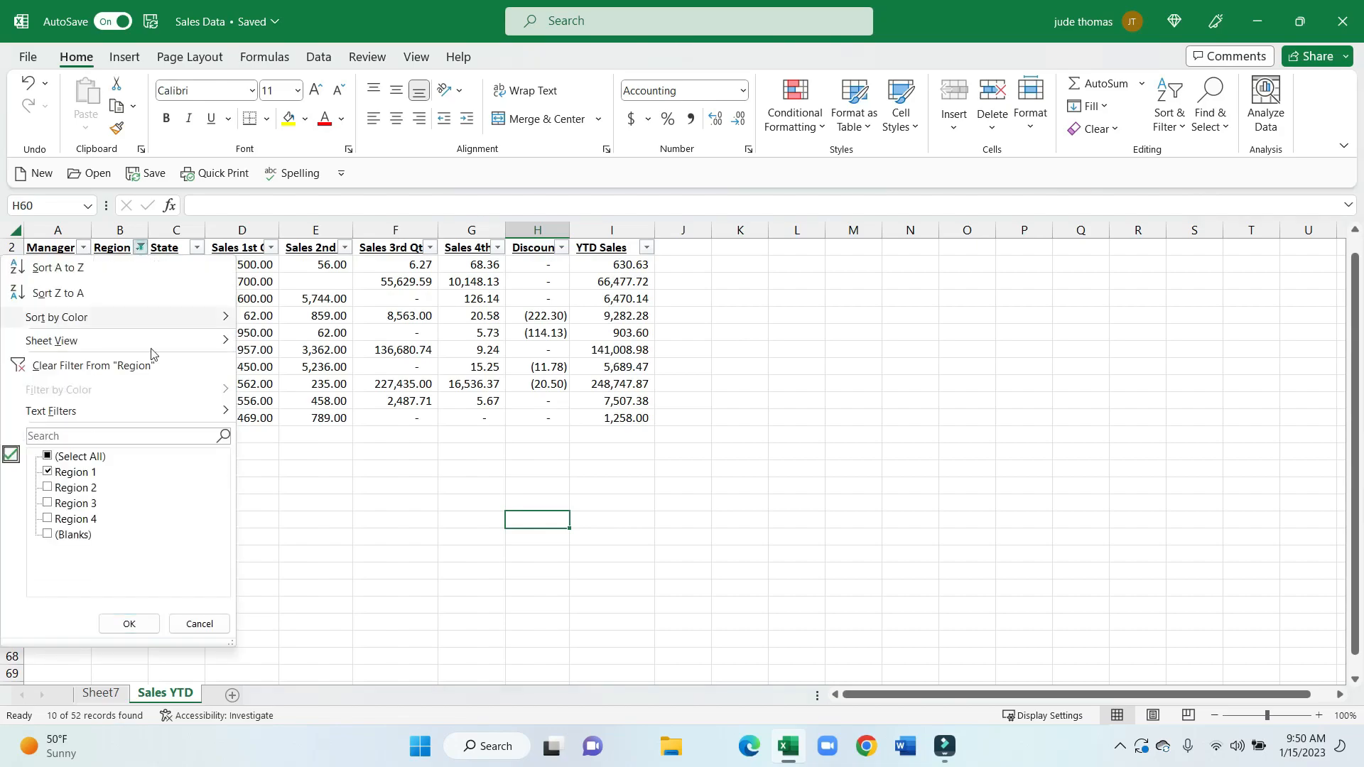
pyautogui.click(48, 455)
pyautogui.click(129, 622)
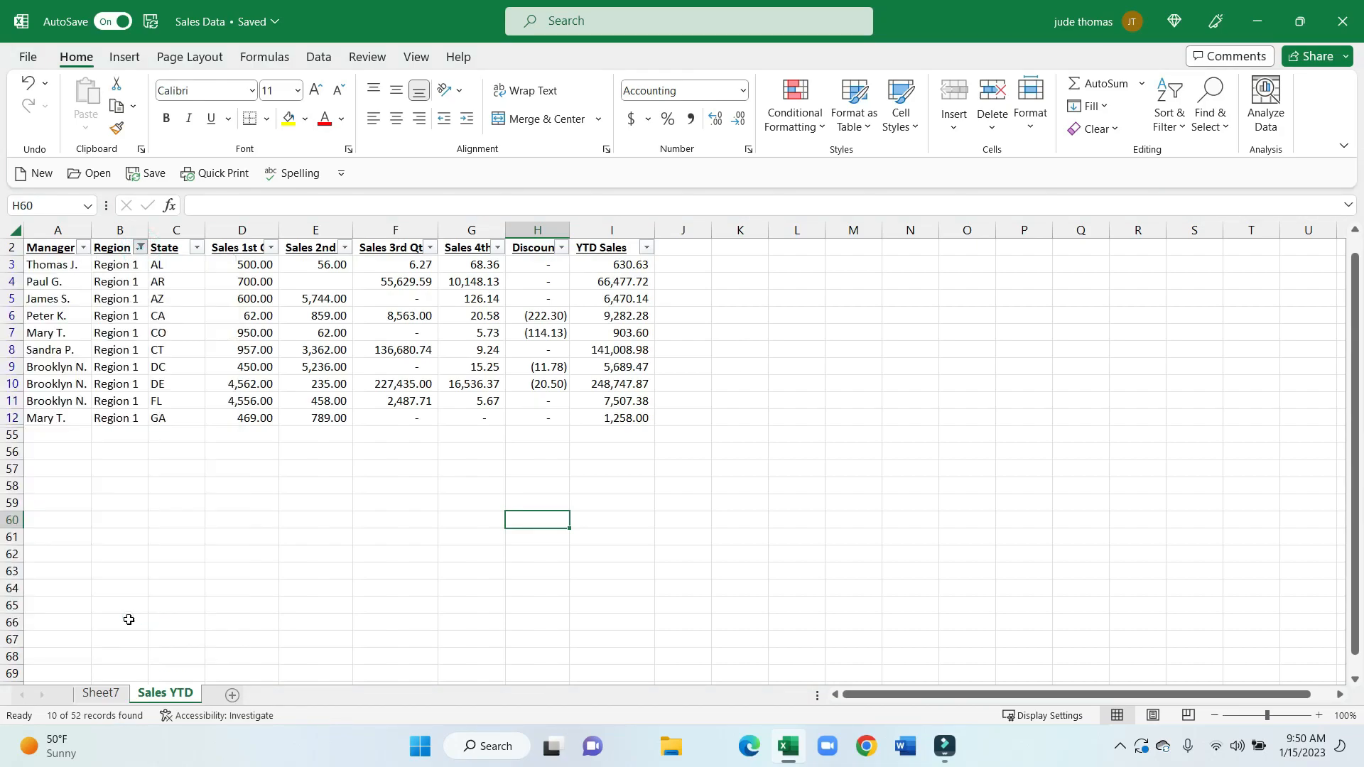
# - On Sheet7, add the two managers listed directly after the selected ones to the PivotTable's Manager filter
pyautogui.click(100, 692)
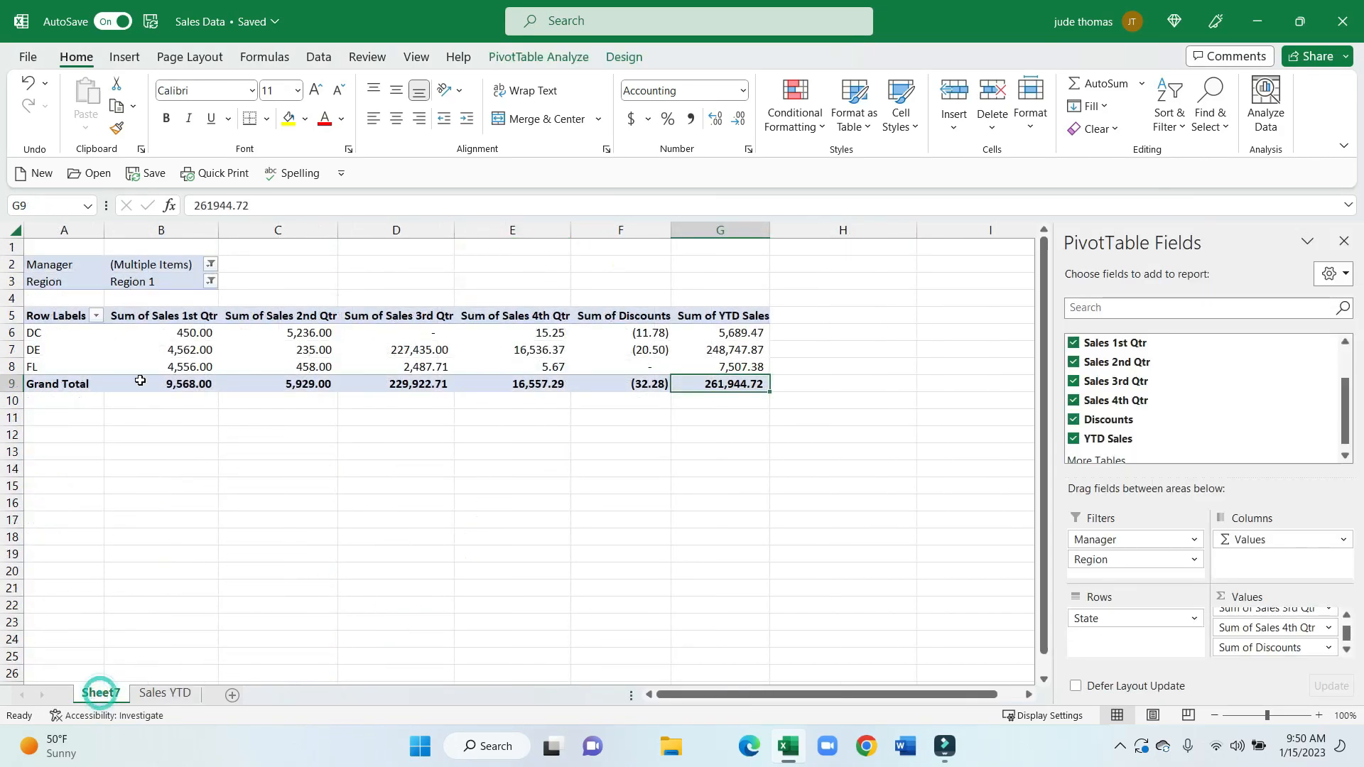
pyautogui.click(141, 367)
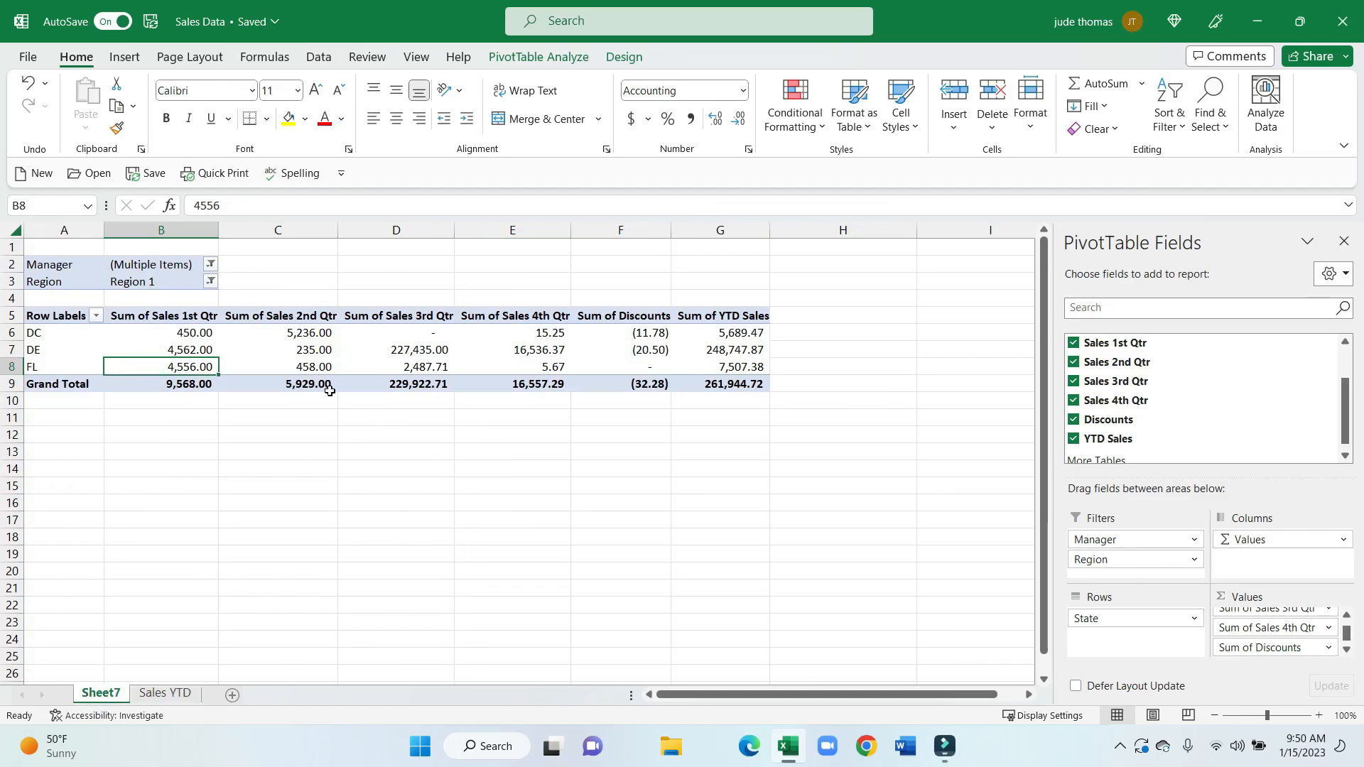
pyautogui.click(211, 264)
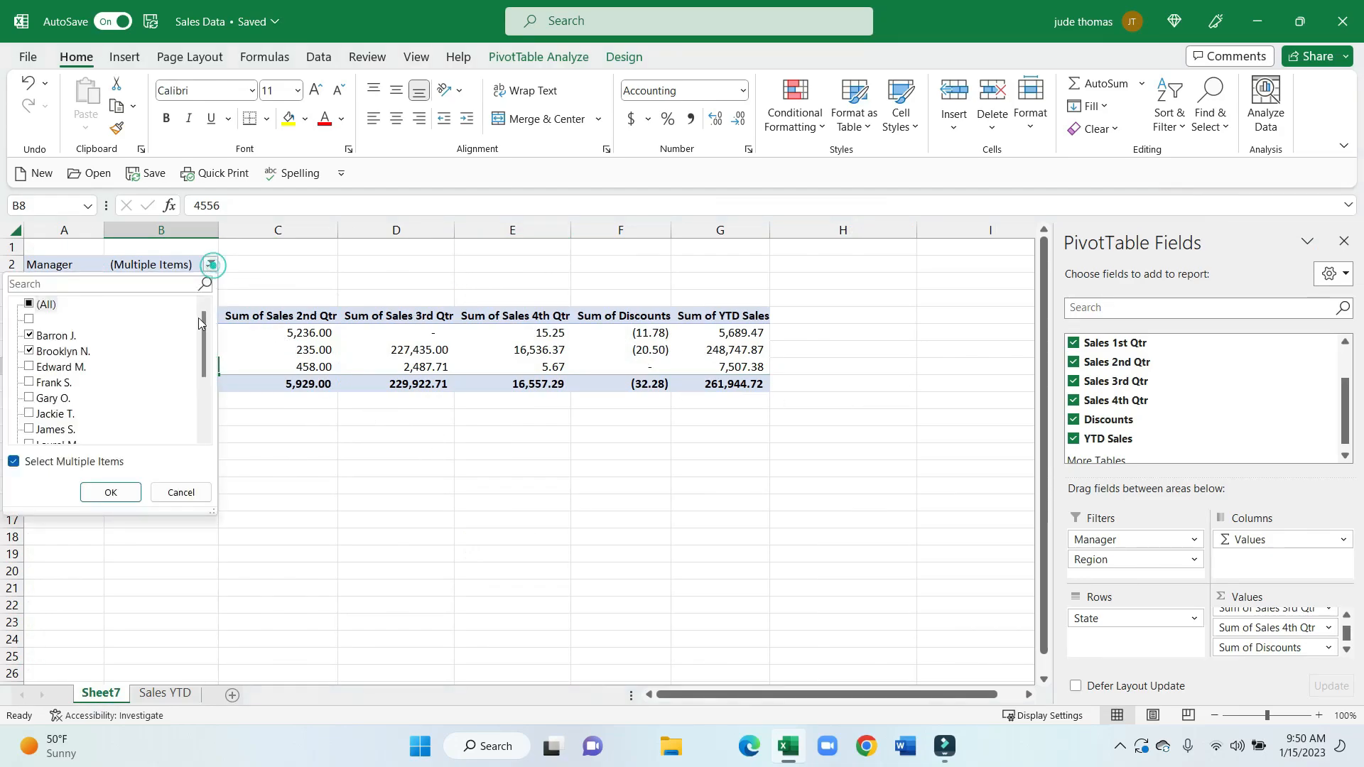
pyautogui.click(29, 366)
pyautogui.click(29, 382)
pyautogui.click(110, 492)
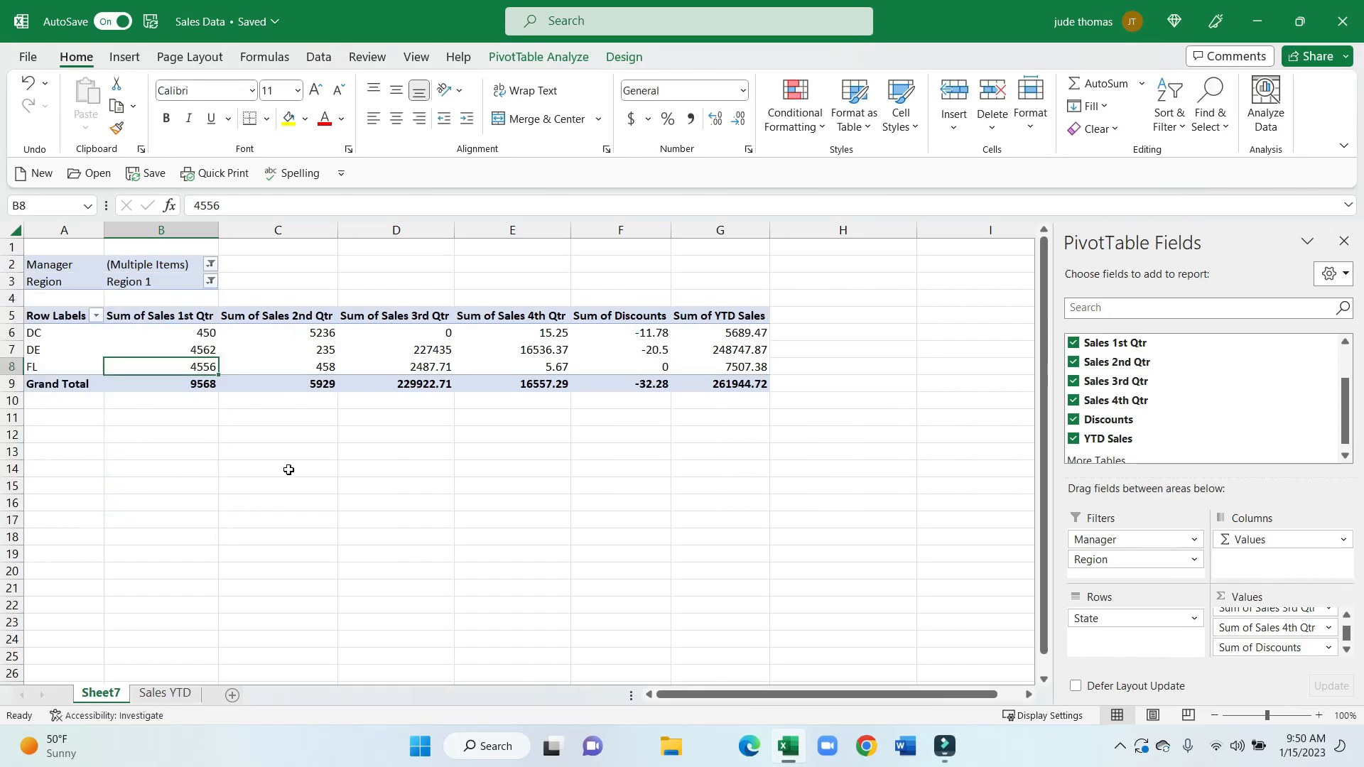
# - Add Region 2 and Region 3 to the PivotTable's Region filter alongside Region 1
pyautogui.click(211, 281)
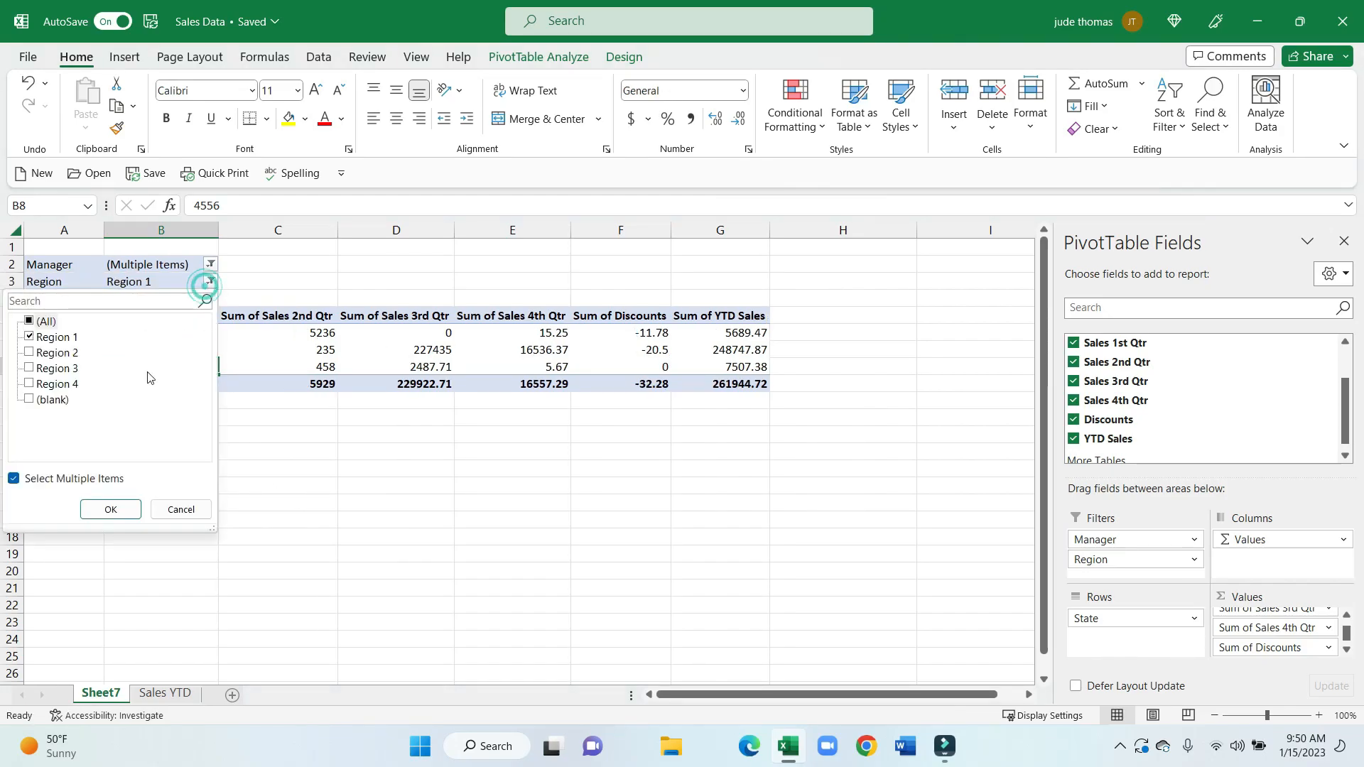
pyautogui.click(29, 352)
pyautogui.click(29, 368)
pyautogui.click(110, 508)
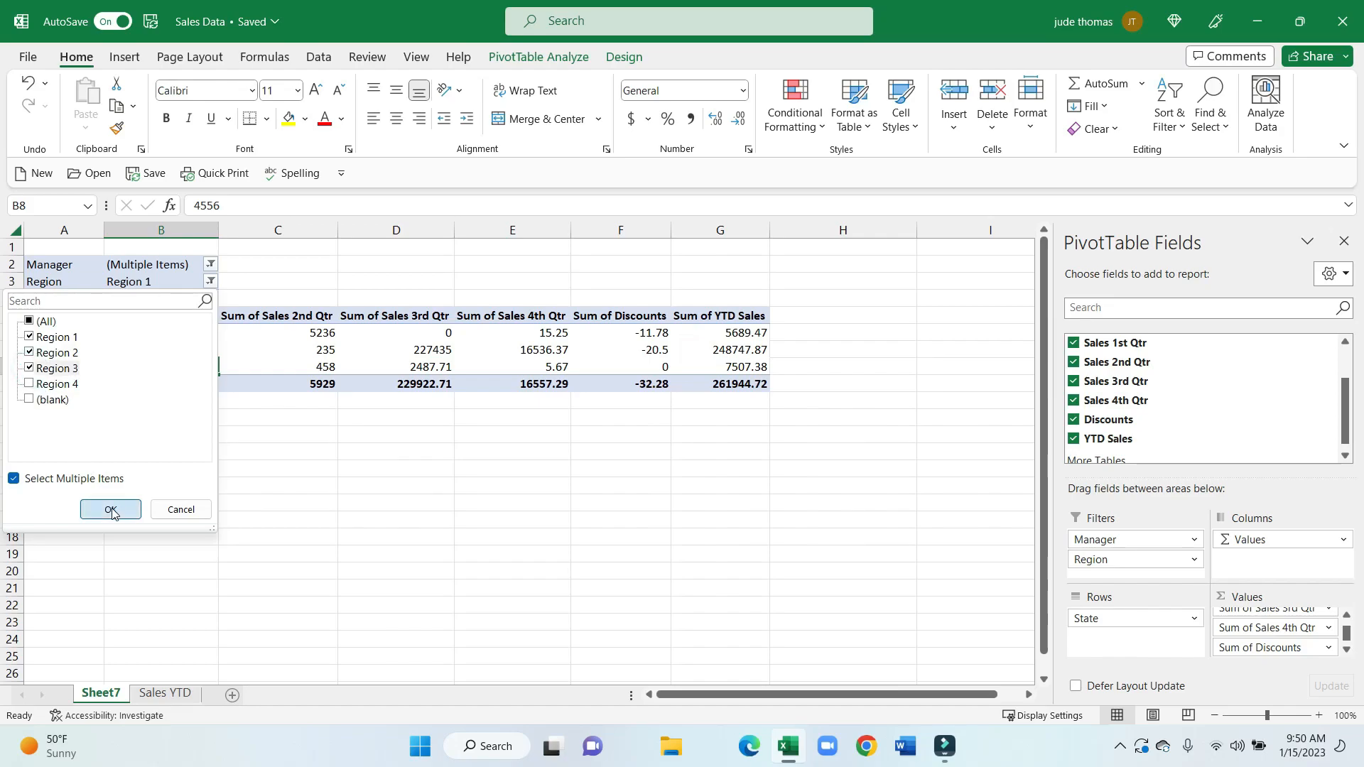
# - Reapply the comma number style to columns B through G of the expanded PivotTable
pyautogui.moveTo(181, 229); pyautogui.dragTo(719, 235)
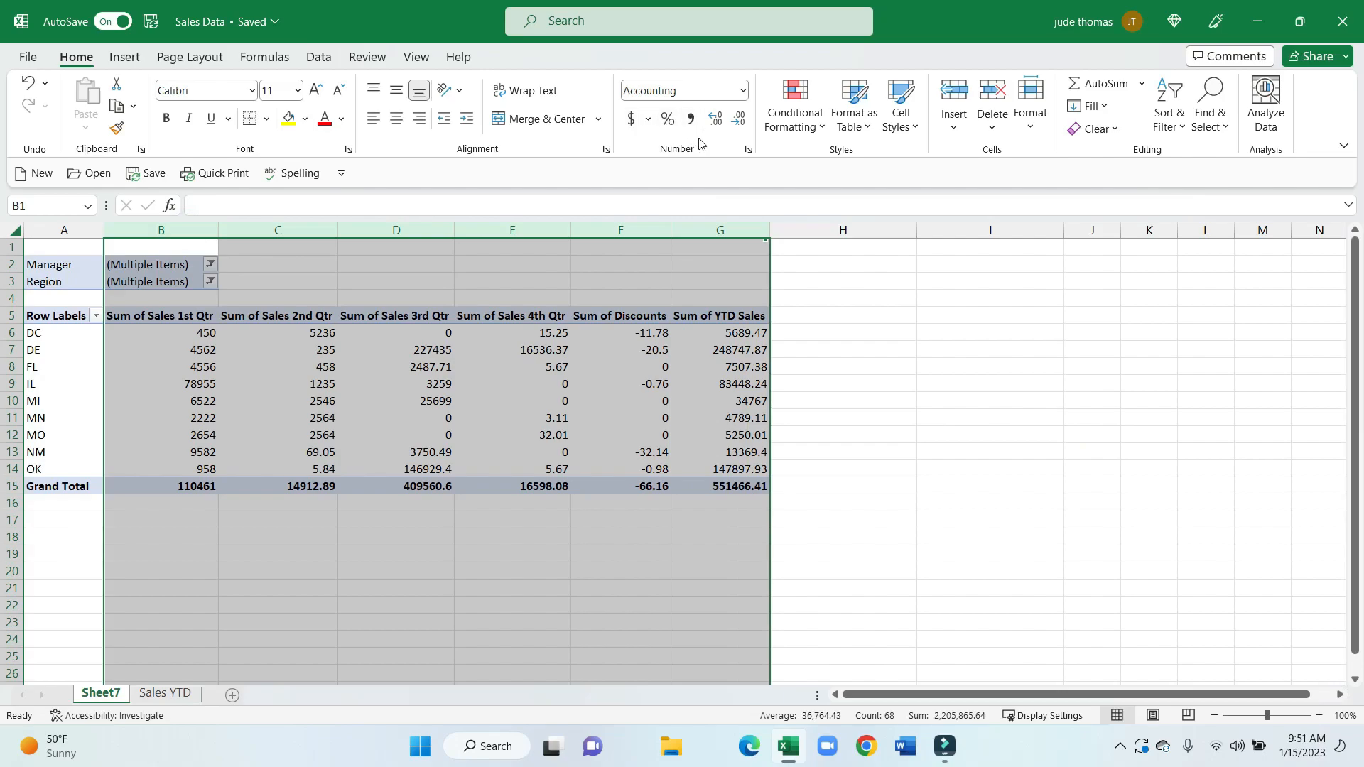
pyautogui.click(690, 119)
pyautogui.click(816, 277)
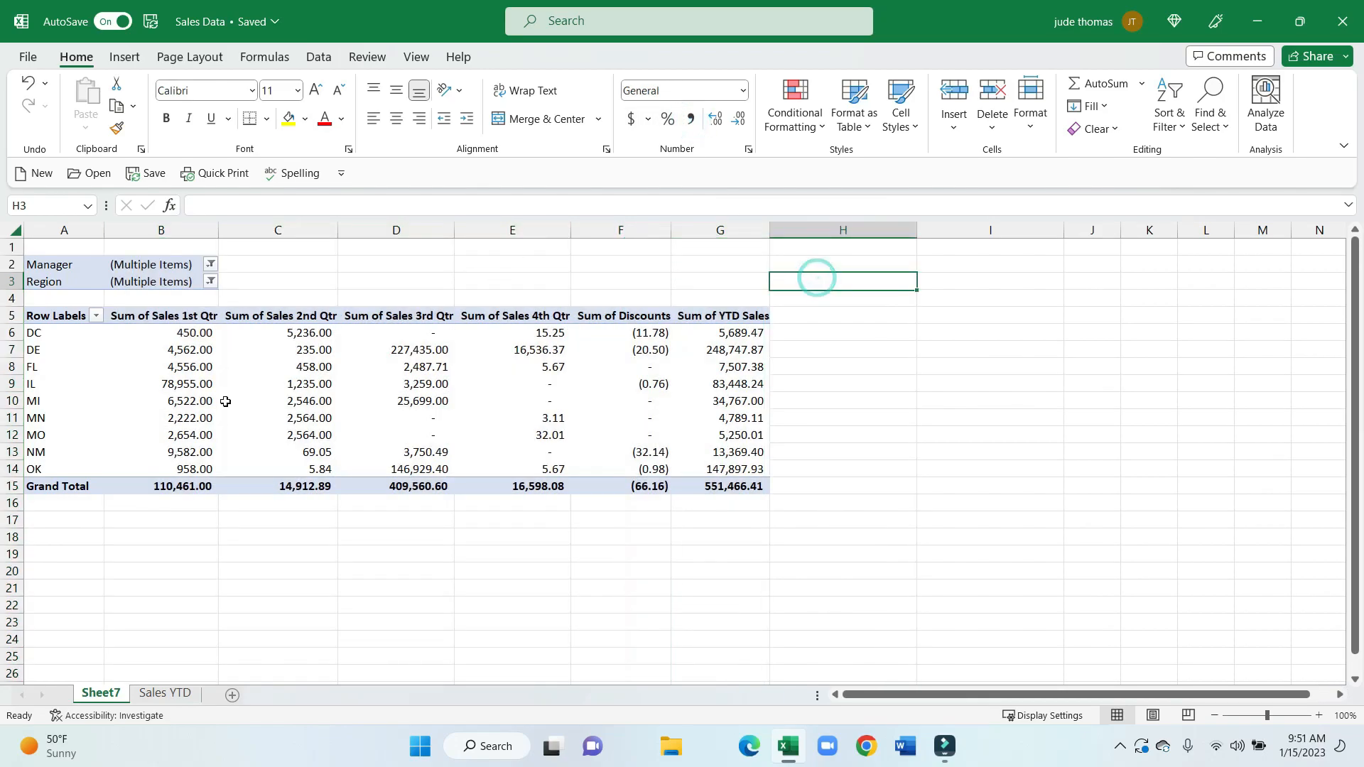
# - Insert a Clustered Column PivotChart based on the PivotTable
pyautogui.click(249, 416)
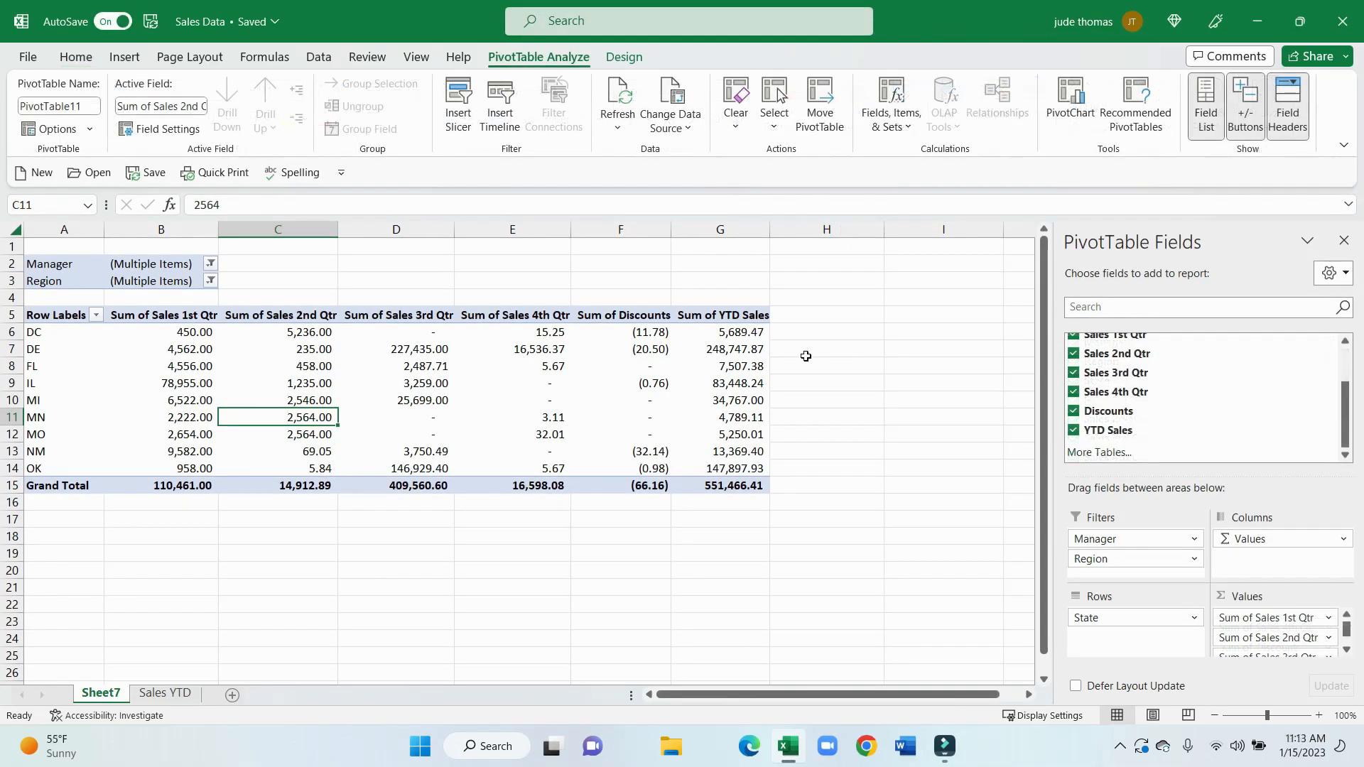
pyautogui.click(321, 400)
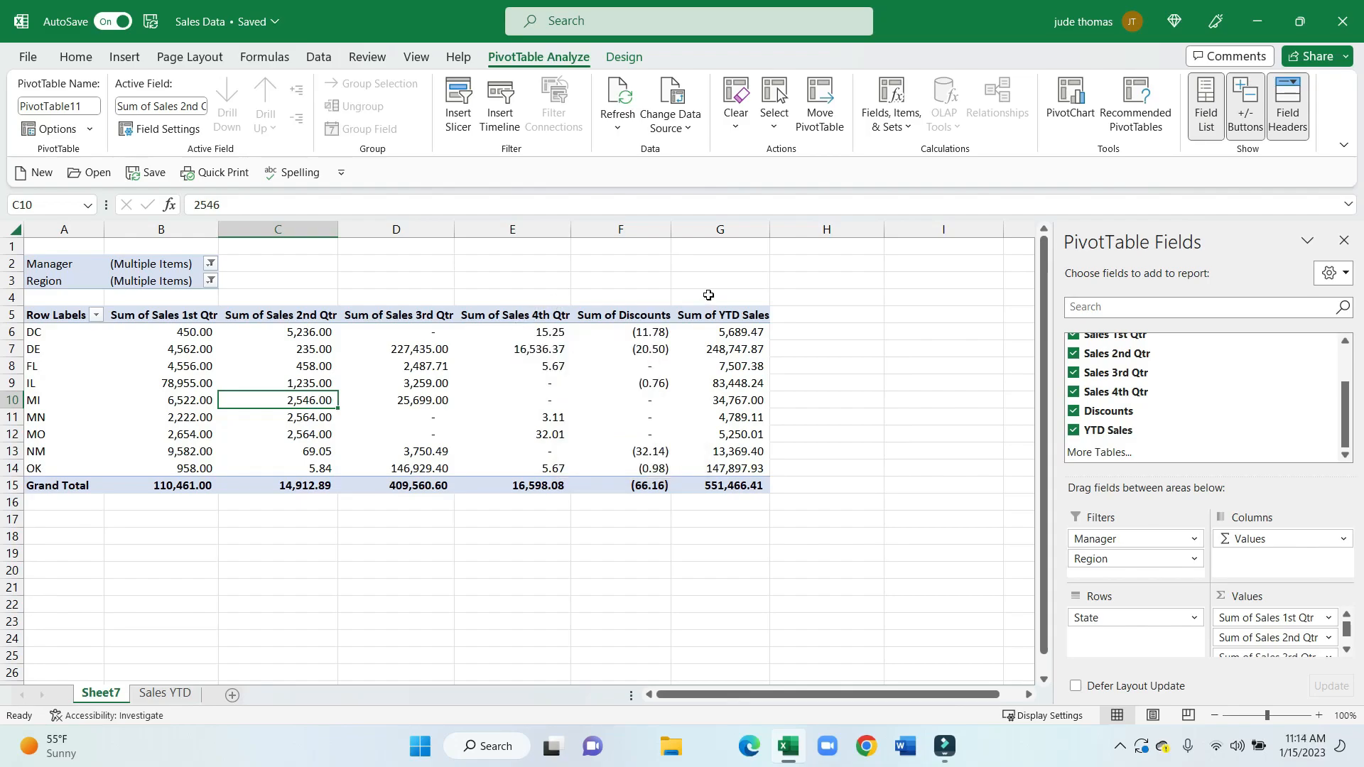
pyautogui.click(1062, 112)
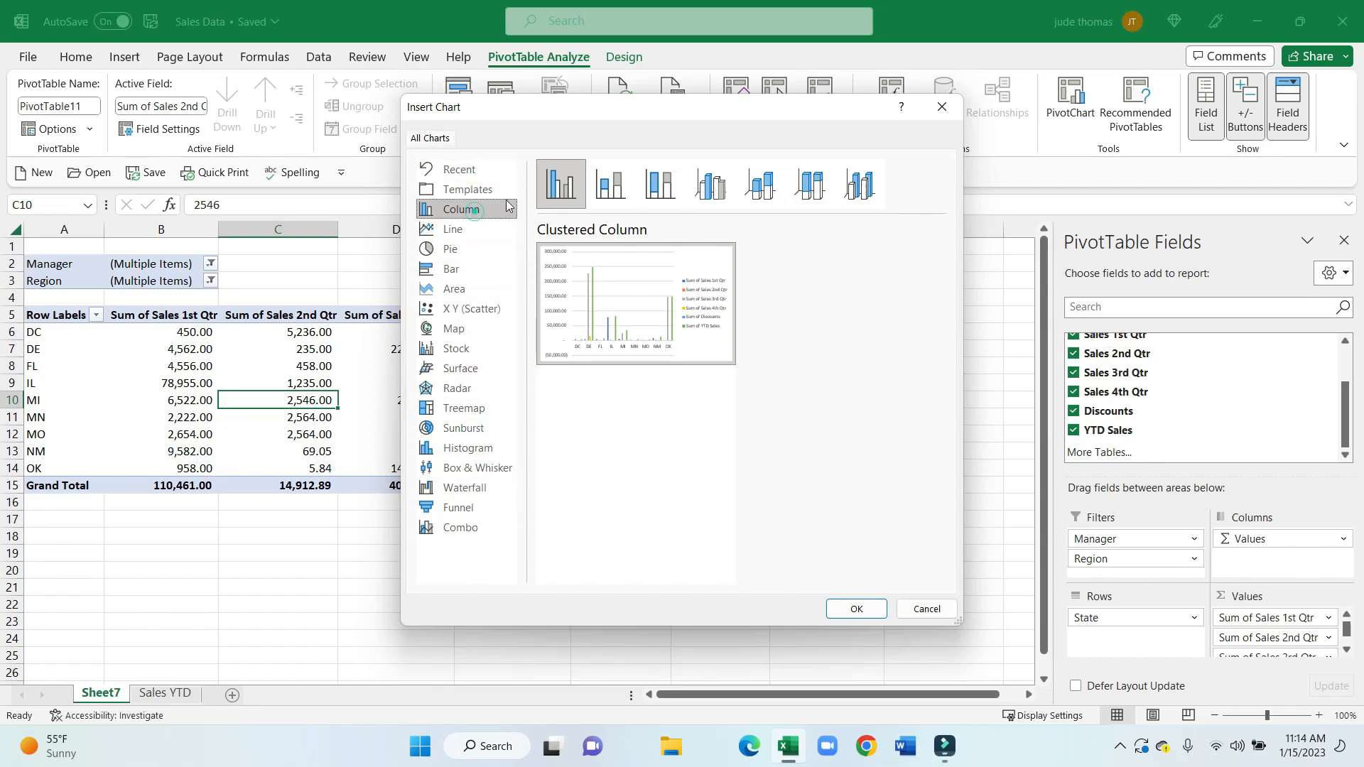
pyautogui.moveTo(606, 284)
pyautogui.click(861, 607)
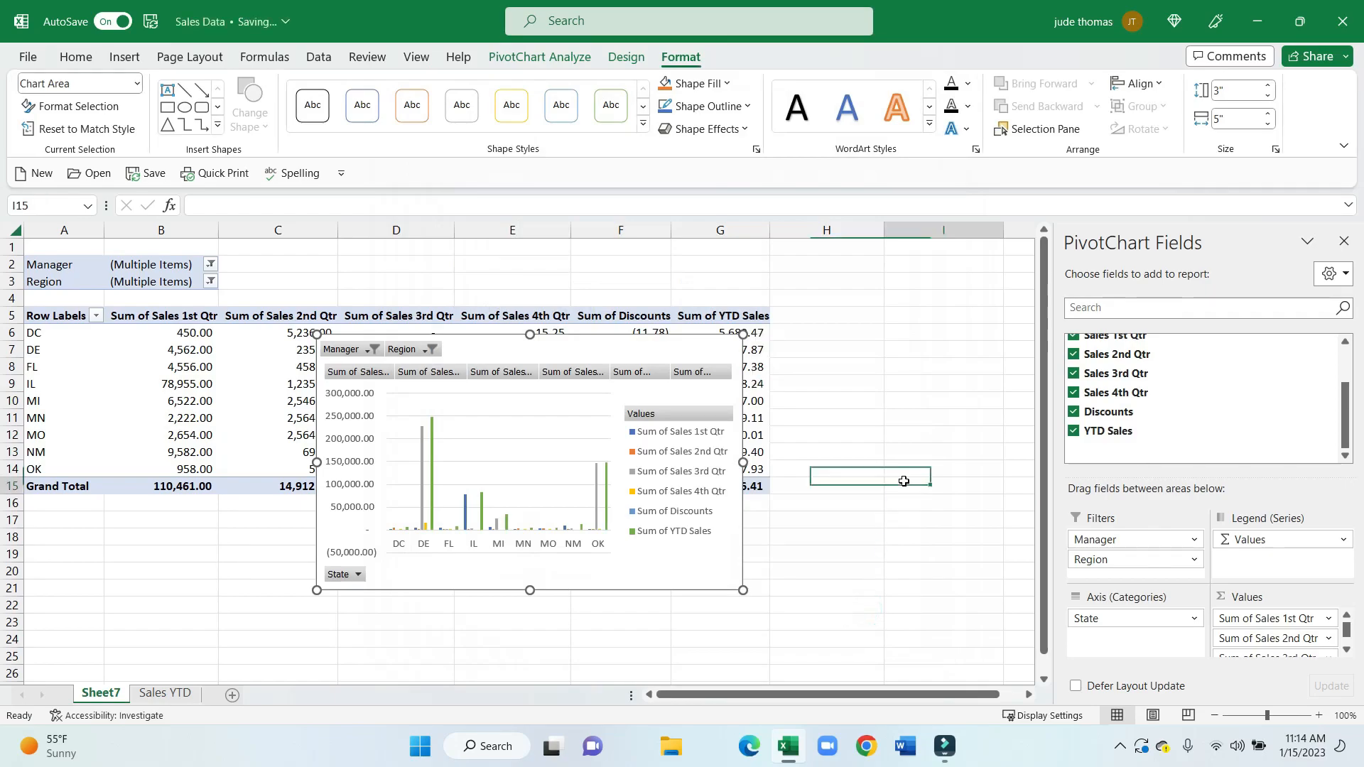
# - Move the PivotChart off the data into the empty columns to the right of the PivotTable
pyautogui.click(905, 483)
pyautogui.moveTo(656, 354); pyautogui.dragTo(1126, 326)
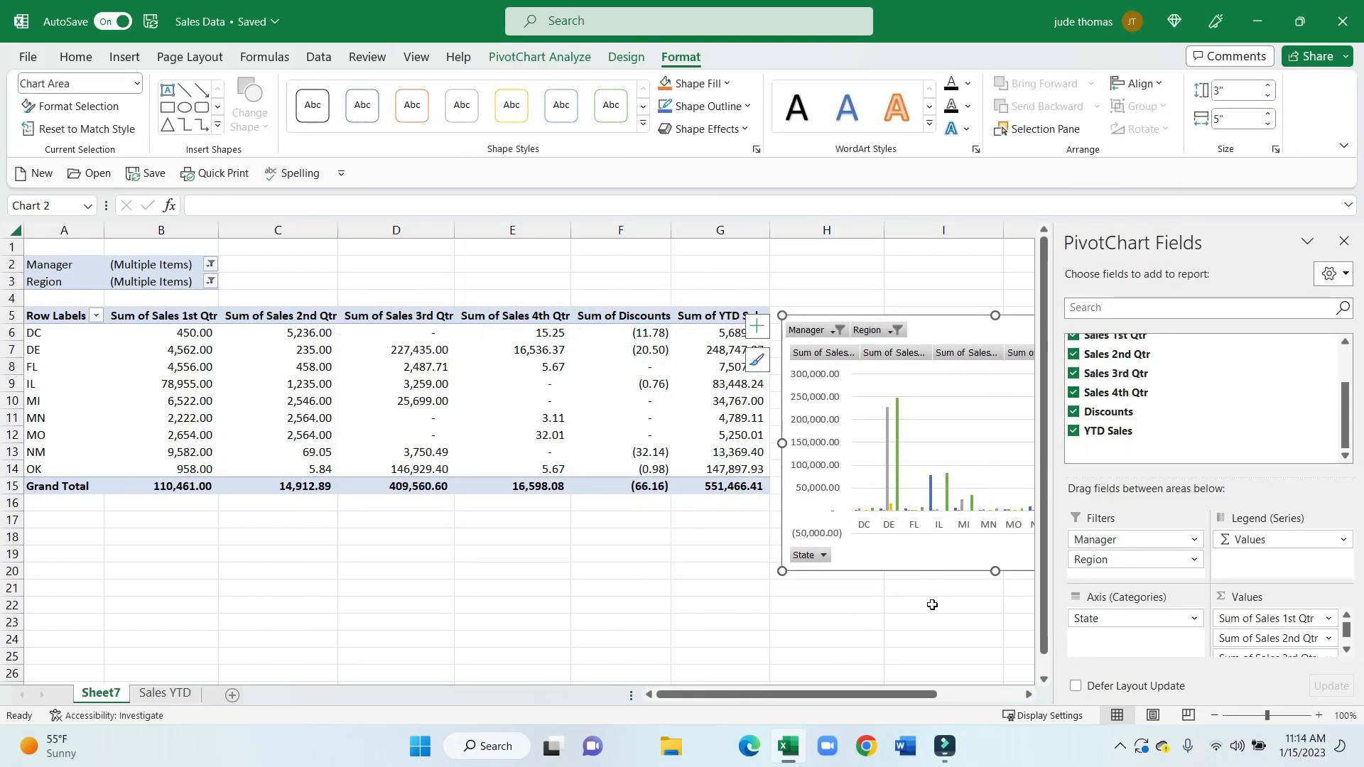
pyautogui.moveTo(845, 698); pyautogui.dragTo(911, 695)
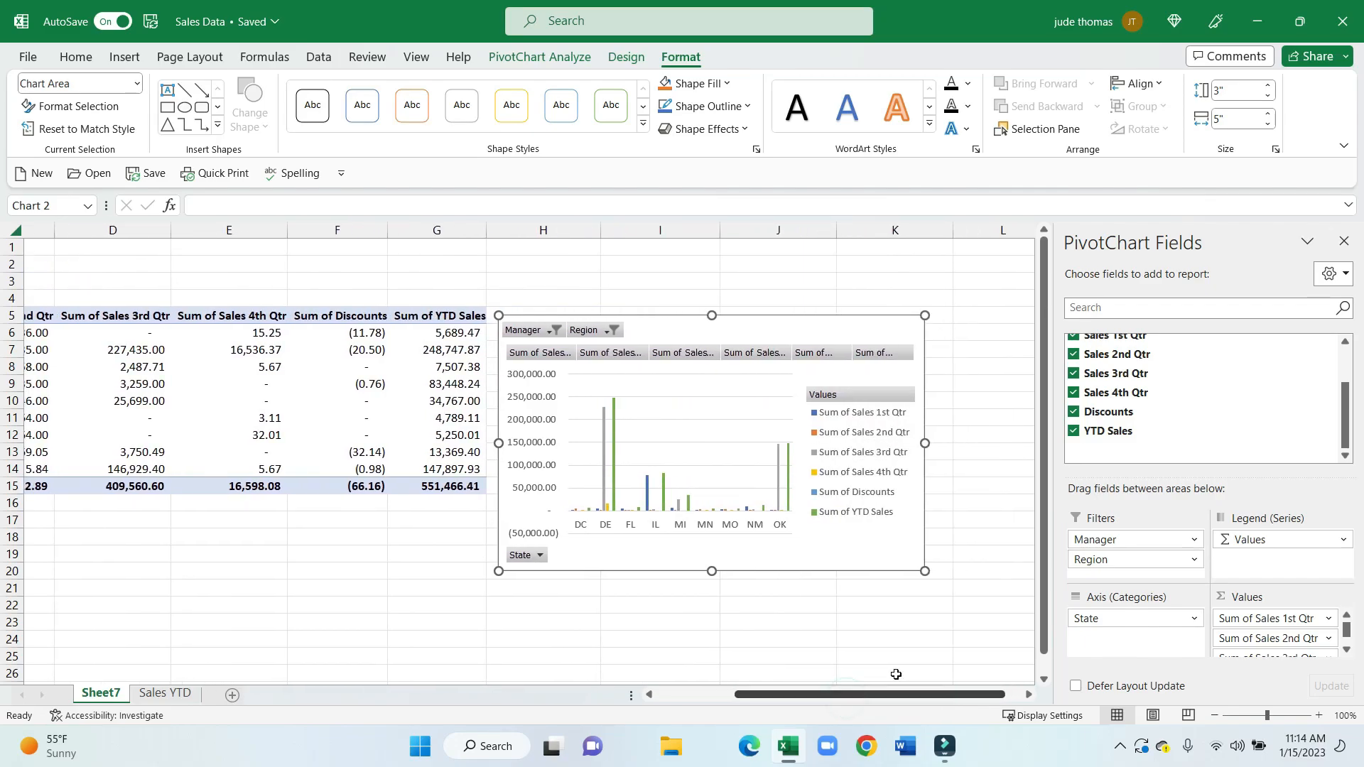
pyautogui.click(886, 656)
pyautogui.click(870, 510)
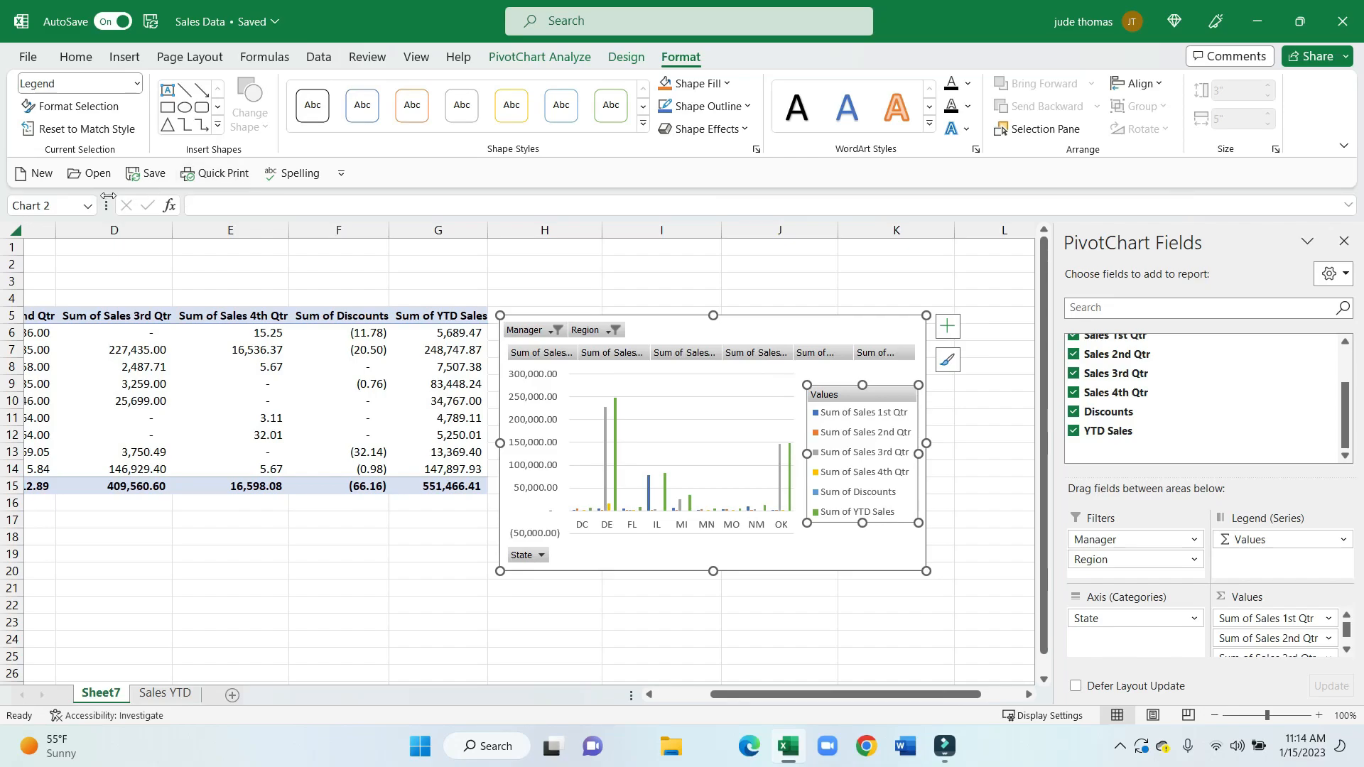
pyautogui.moveTo(783, 334); pyautogui.dragTo(842, 330)
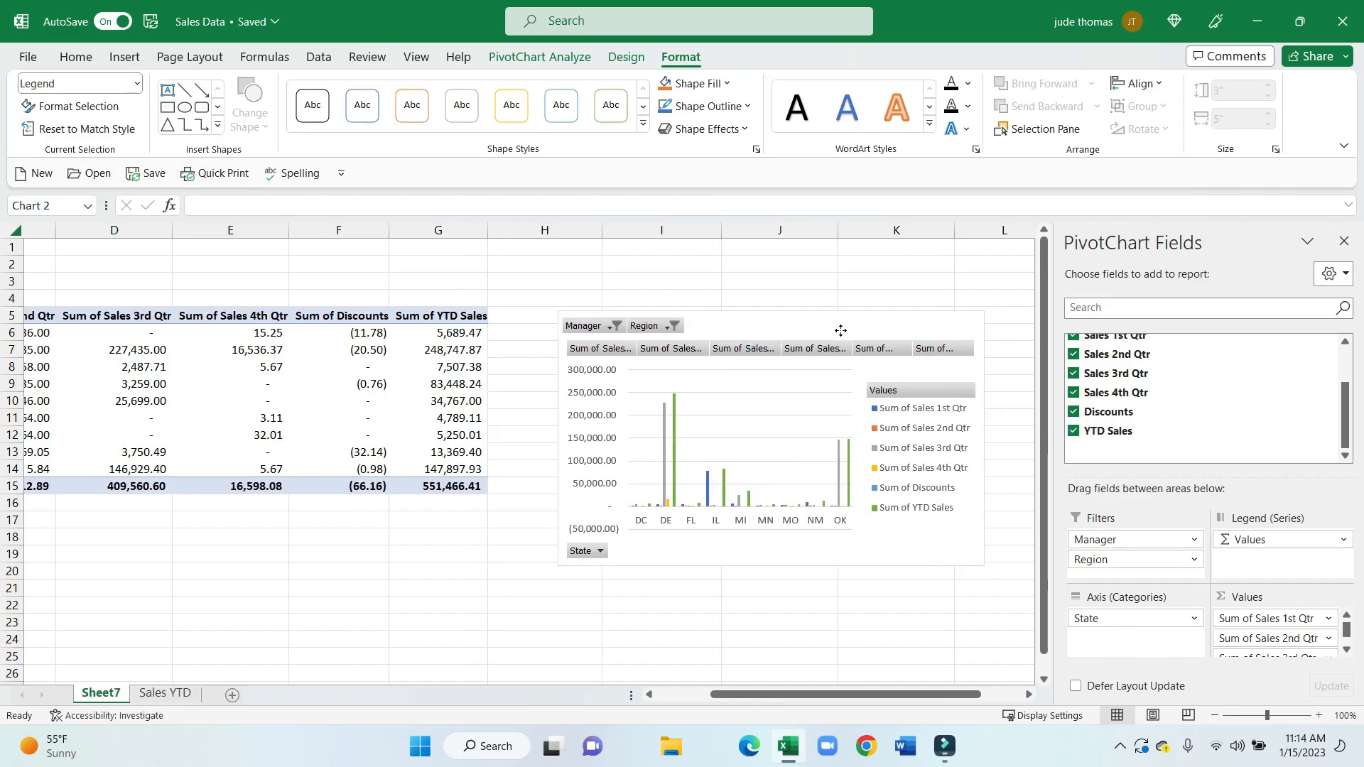
# - Enlarge the PivotChart to about 3.33" high by 5.43" wide and place it below the PivotTable's grand total row
pyautogui.click(843, 302)
pyautogui.click(908, 416)
pyautogui.click(945, 510)
pyautogui.moveTo(985, 567); pyautogui.dragTo(1021, 595)
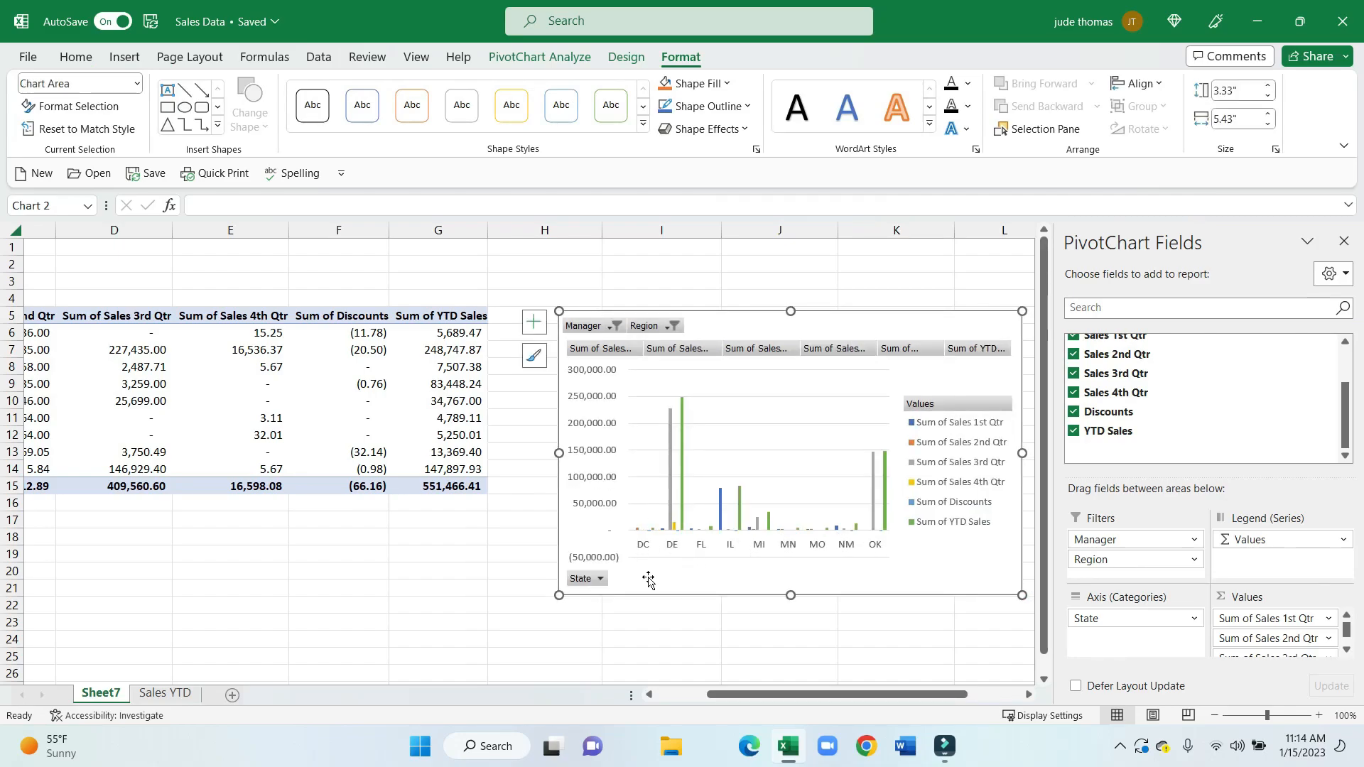
pyautogui.moveTo(752, 694); pyautogui.dragTo(684, 699)
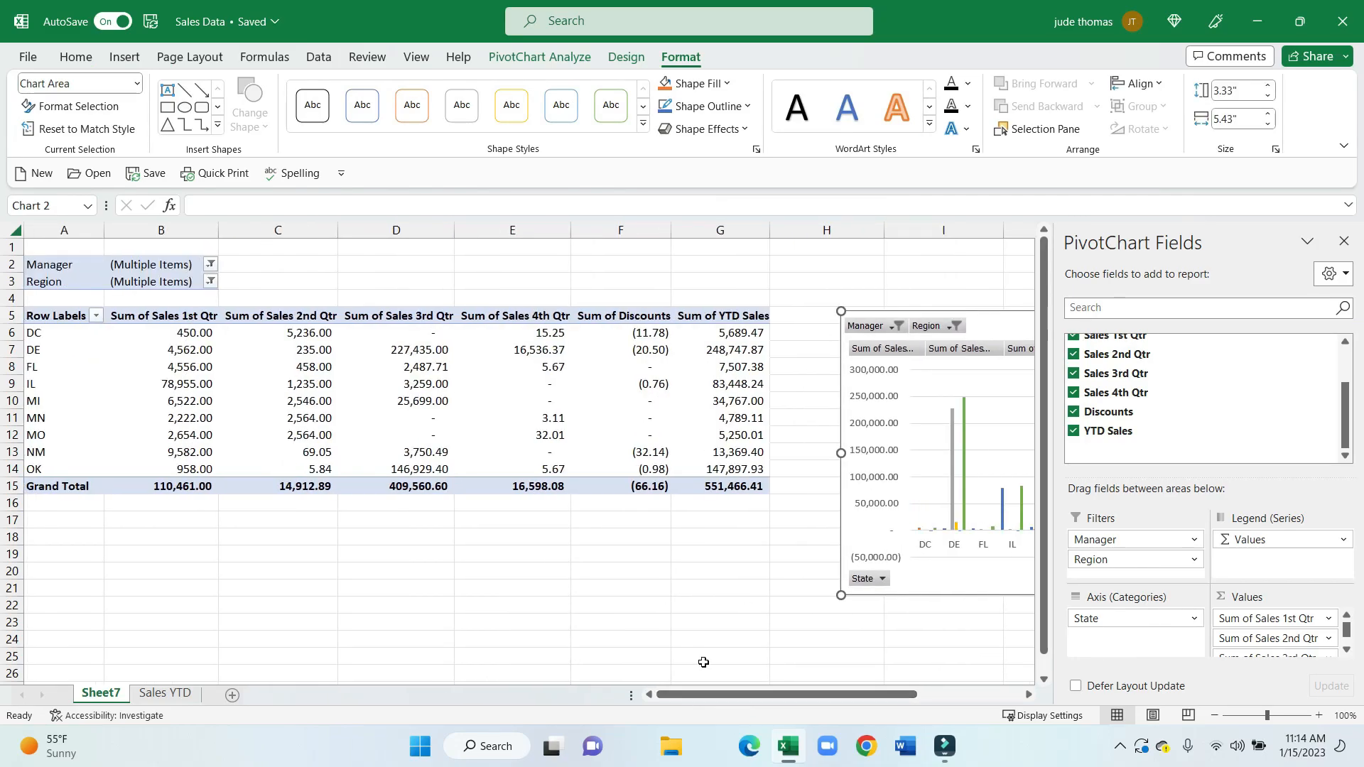
pyautogui.moveTo(890, 466); pyautogui.dragTo(307, 651)
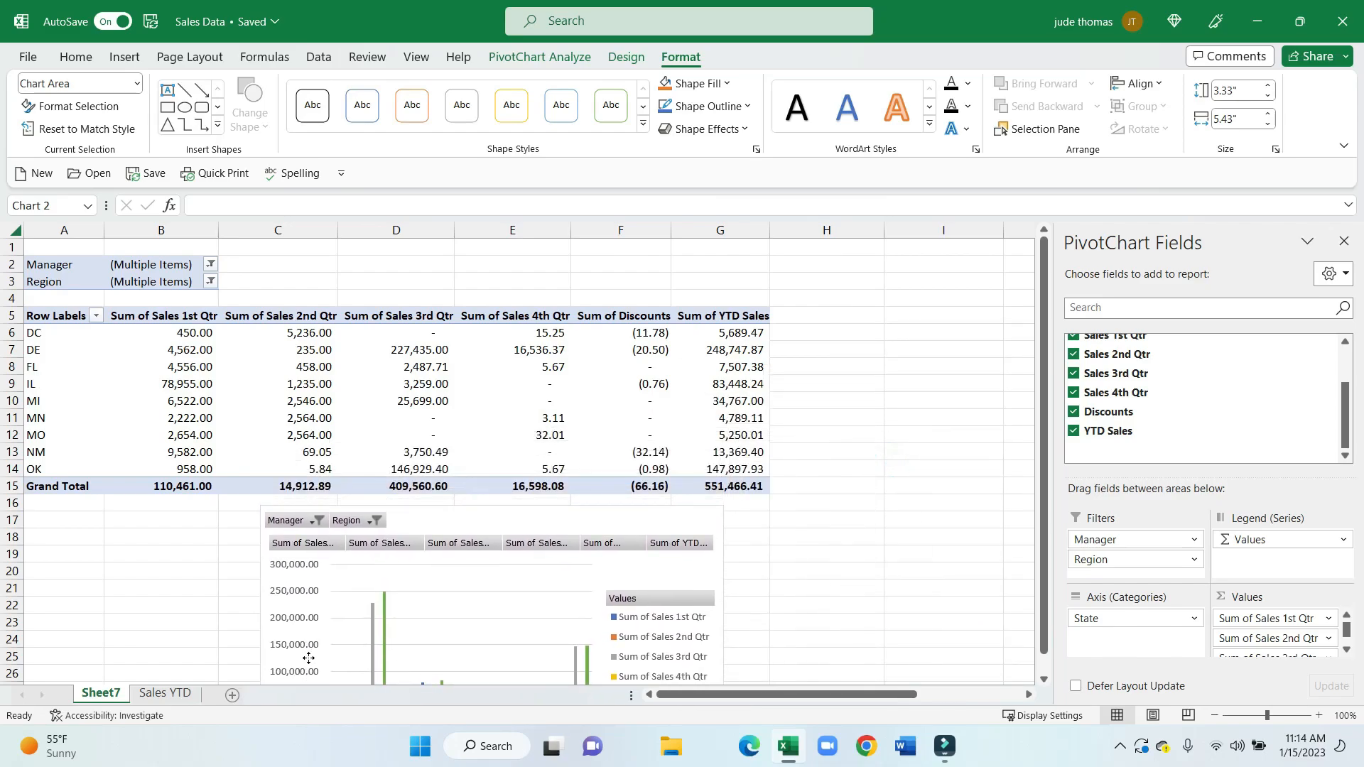
# - Filter the PivotTable's row labels to only the states DE, FL, GA and HI
pyautogui.click(96, 317)
pyautogui.click(48, 504)
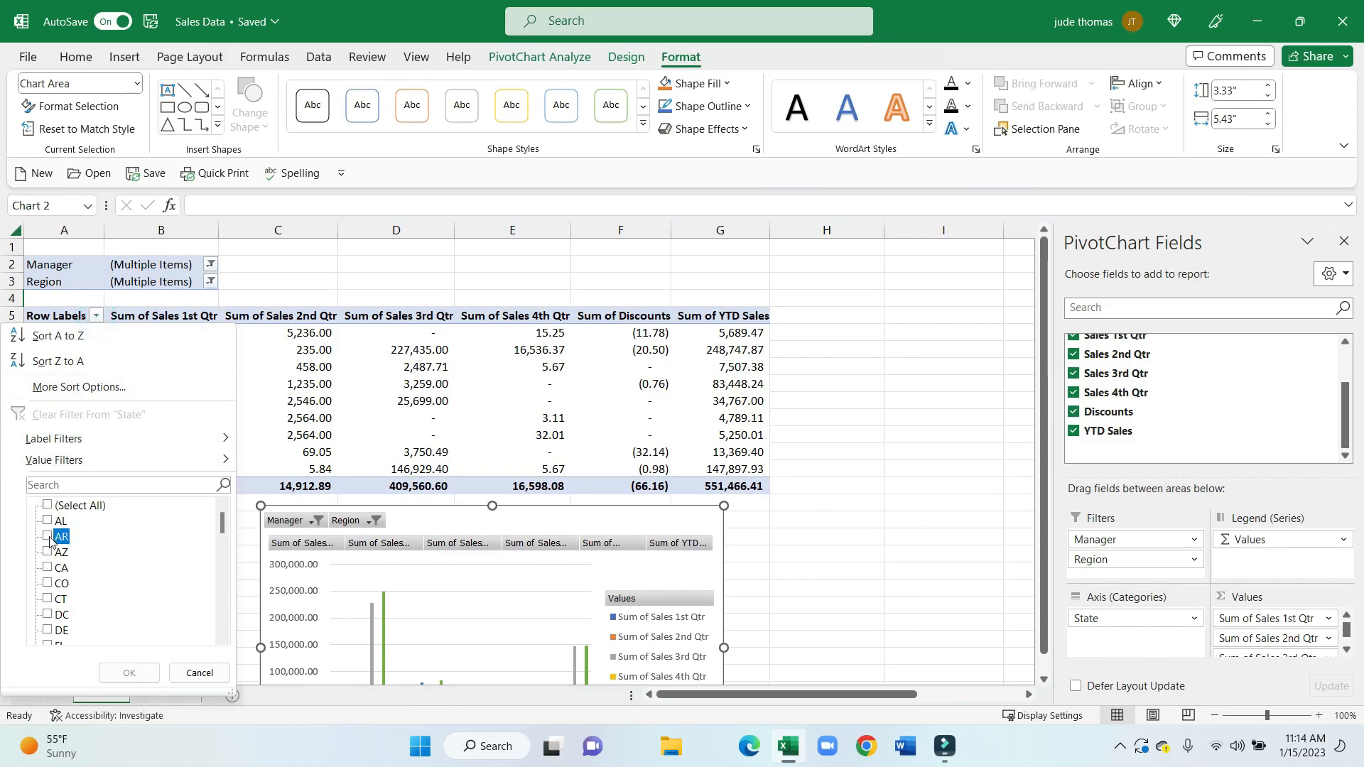
pyautogui.scroll(-1, 63, 599)
pyautogui.click(47, 583)
pyautogui.click(46, 599)
pyautogui.click(47, 615)
pyautogui.click(47, 615)
pyautogui.click(129, 673)
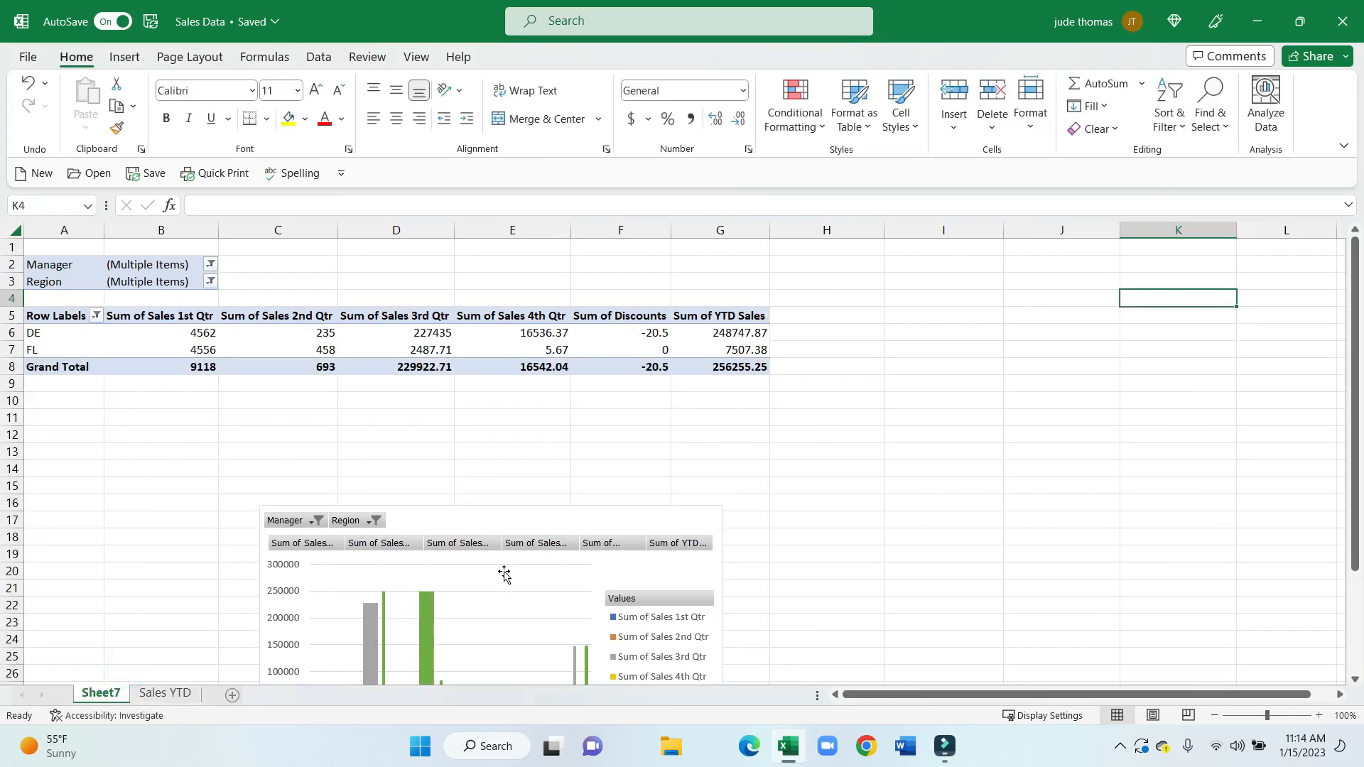
# - Move the PivotChart up to just below the PivotTable's last columns and add DC to its State filter
pyautogui.moveTo(518, 528); pyautogui.dragTo(951, 345)
pyautogui.moveTo(855, 353); pyautogui.dragTo(742, 446)
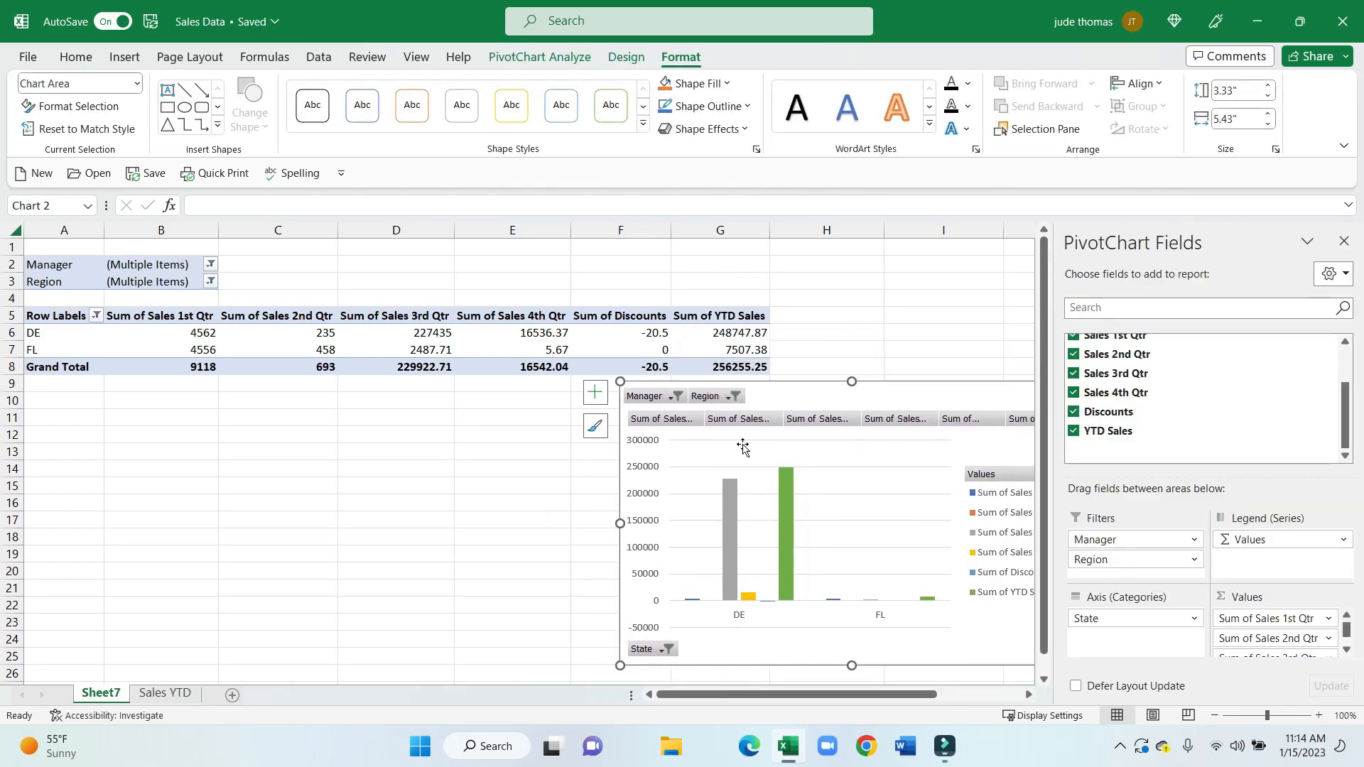
pyautogui.click(668, 649)
pyautogui.scroll(-1, 502, 564)
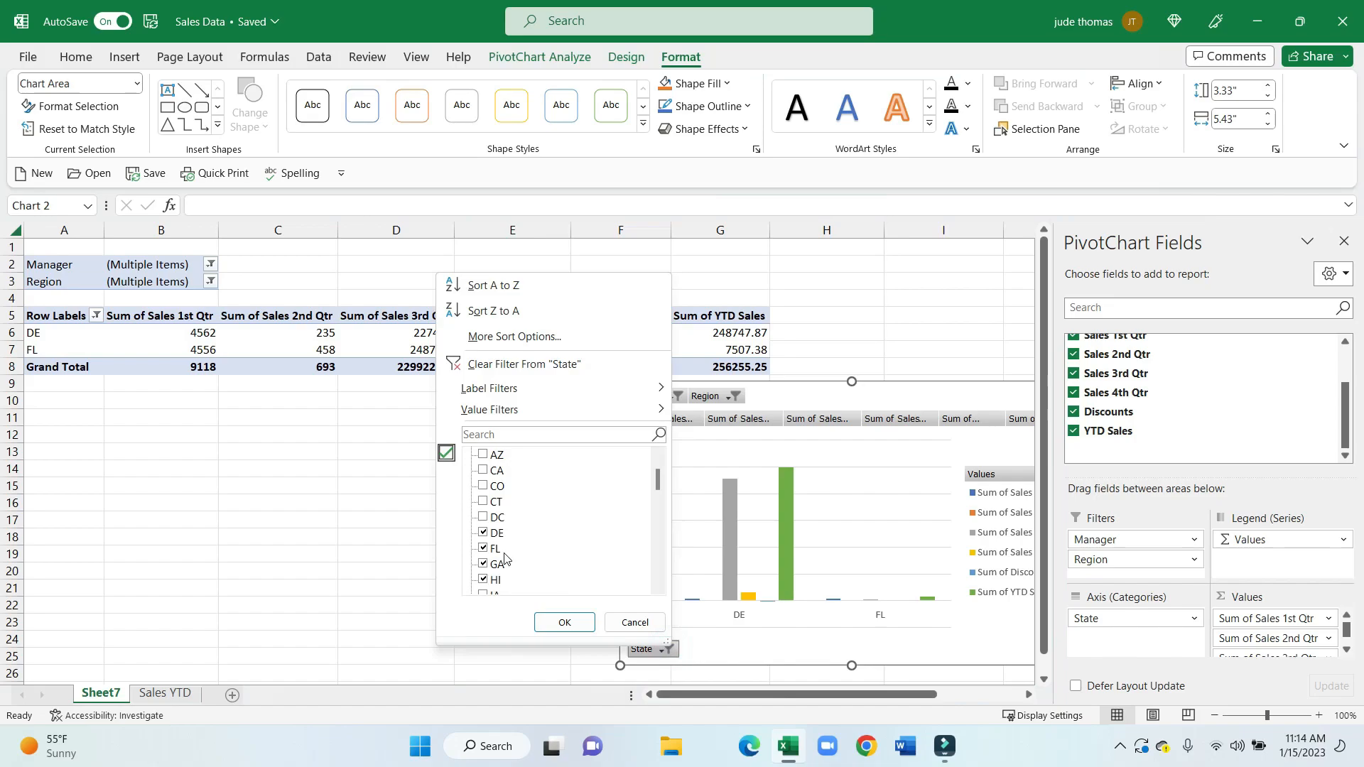
pyautogui.click(566, 624)
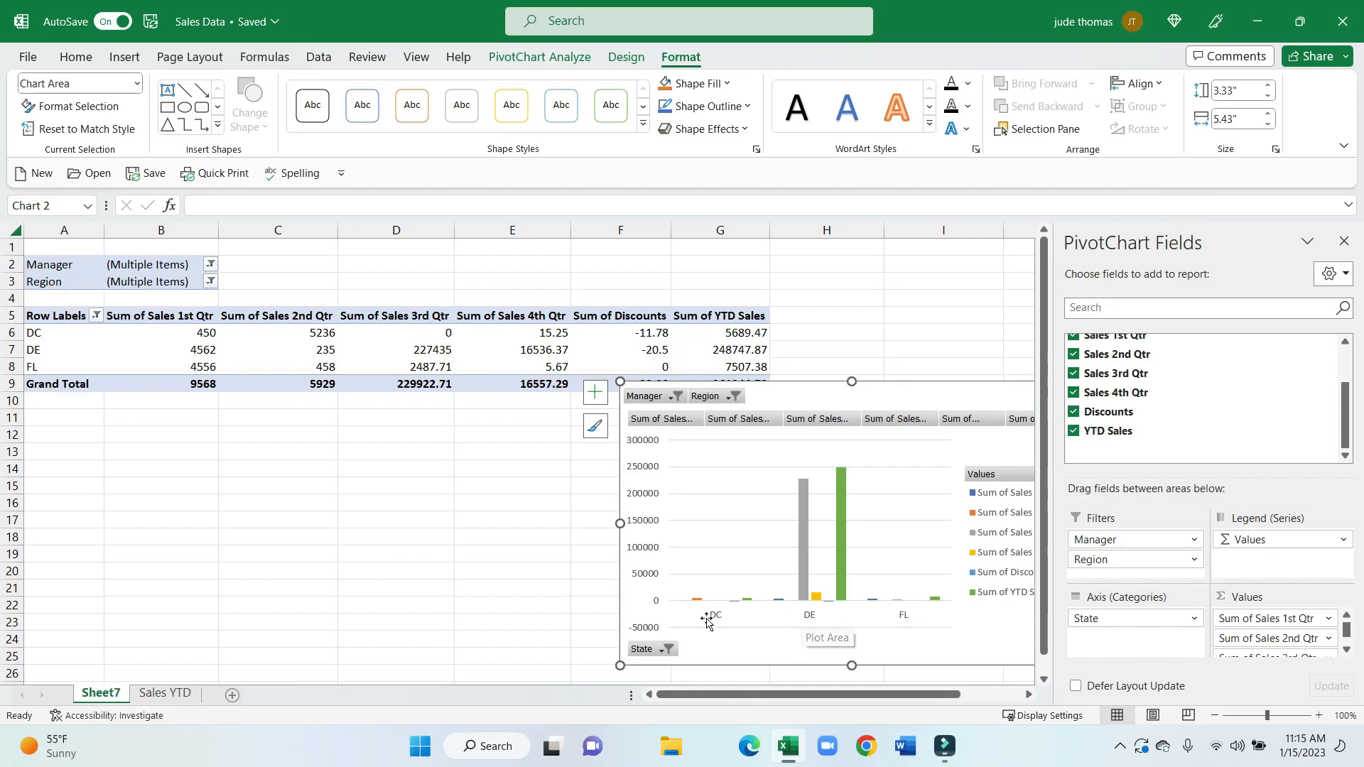
# - Remove DC from the PivotChart's State filter, keeping the other chosen states
pyautogui.click(666, 648)
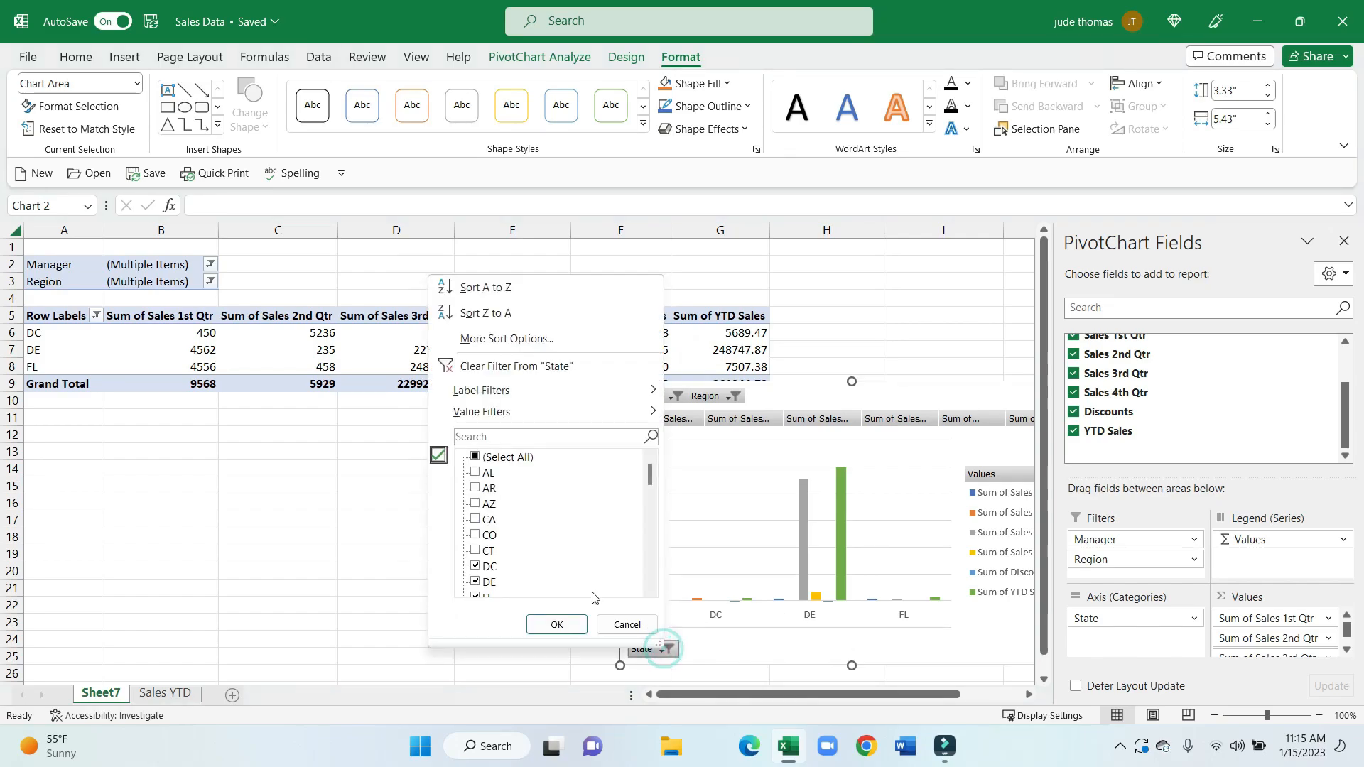
pyautogui.click(475, 581)
pyautogui.click(475, 566)
pyautogui.click(556, 624)
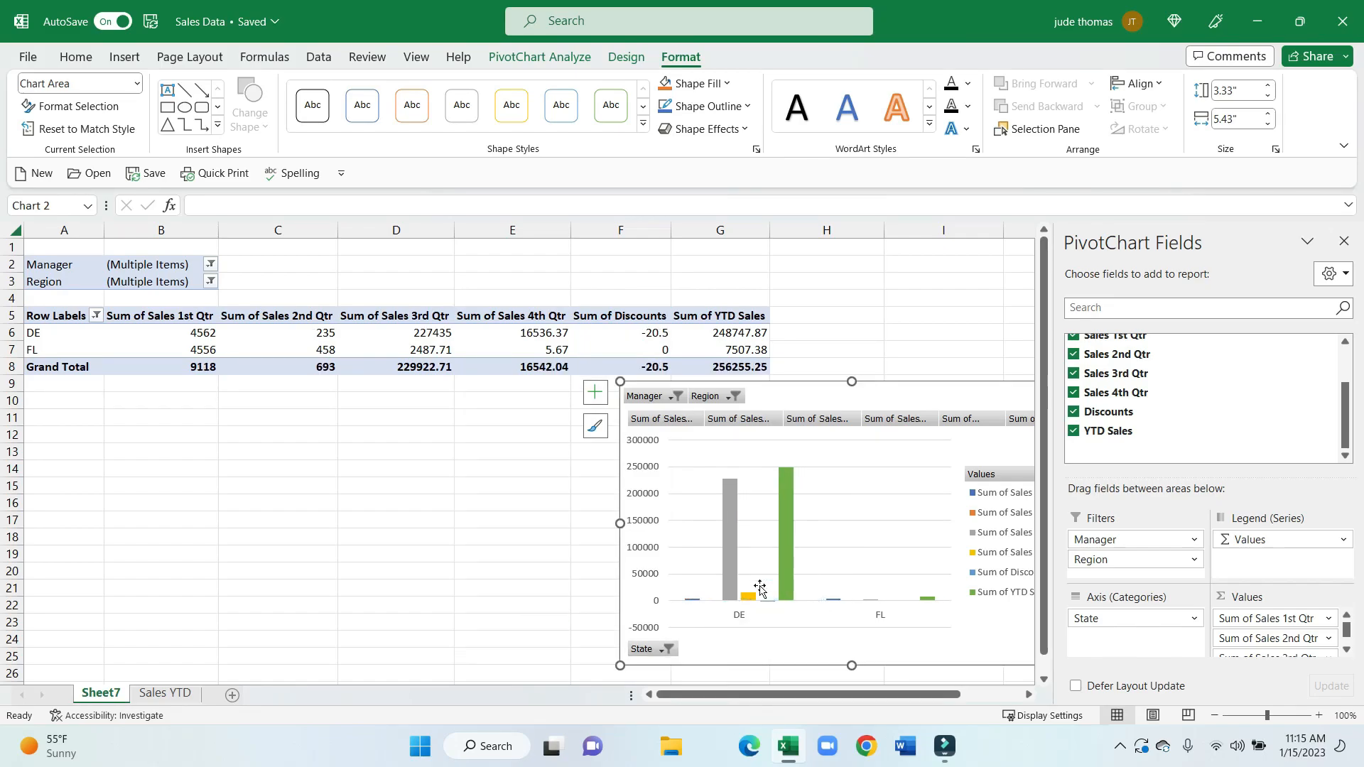
# - Include the manager listed just below the already selected ones in the PivotTable's Manager filter
pyautogui.click(211, 266)
pyautogui.click(41, 400)
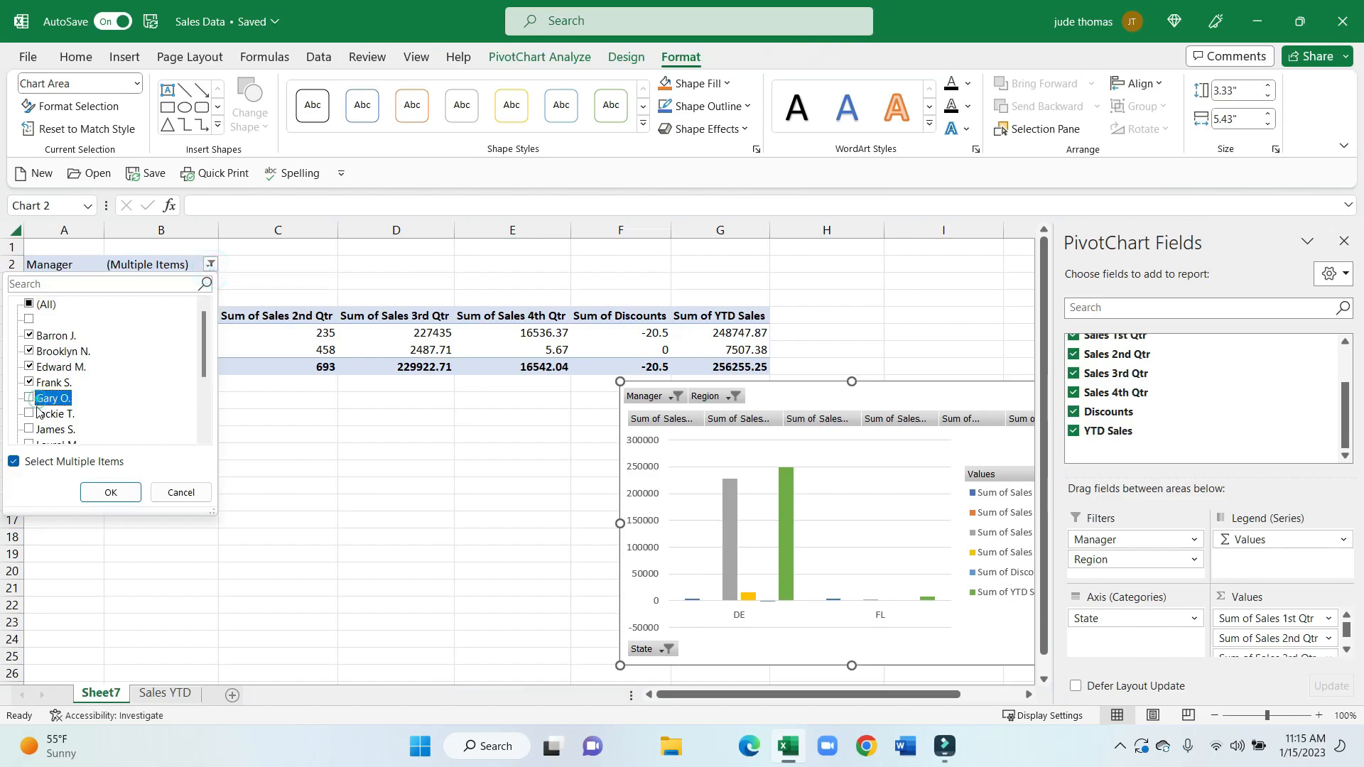
pyautogui.click(31, 397)
pyautogui.click(106, 490)
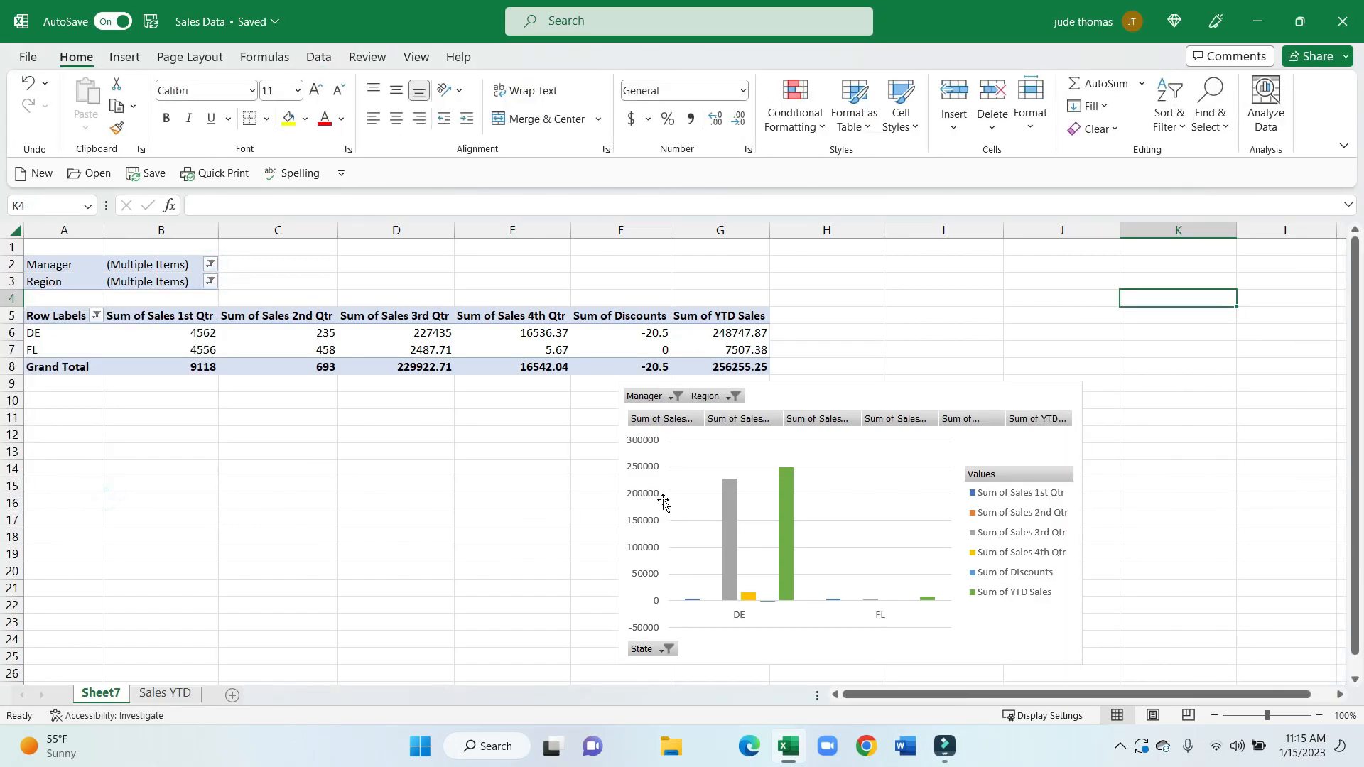
# - Format columns B through G with the comma number style
pyautogui.moveTo(192, 230); pyautogui.dragTo(731, 265)
pyautogui.click(691, 120)
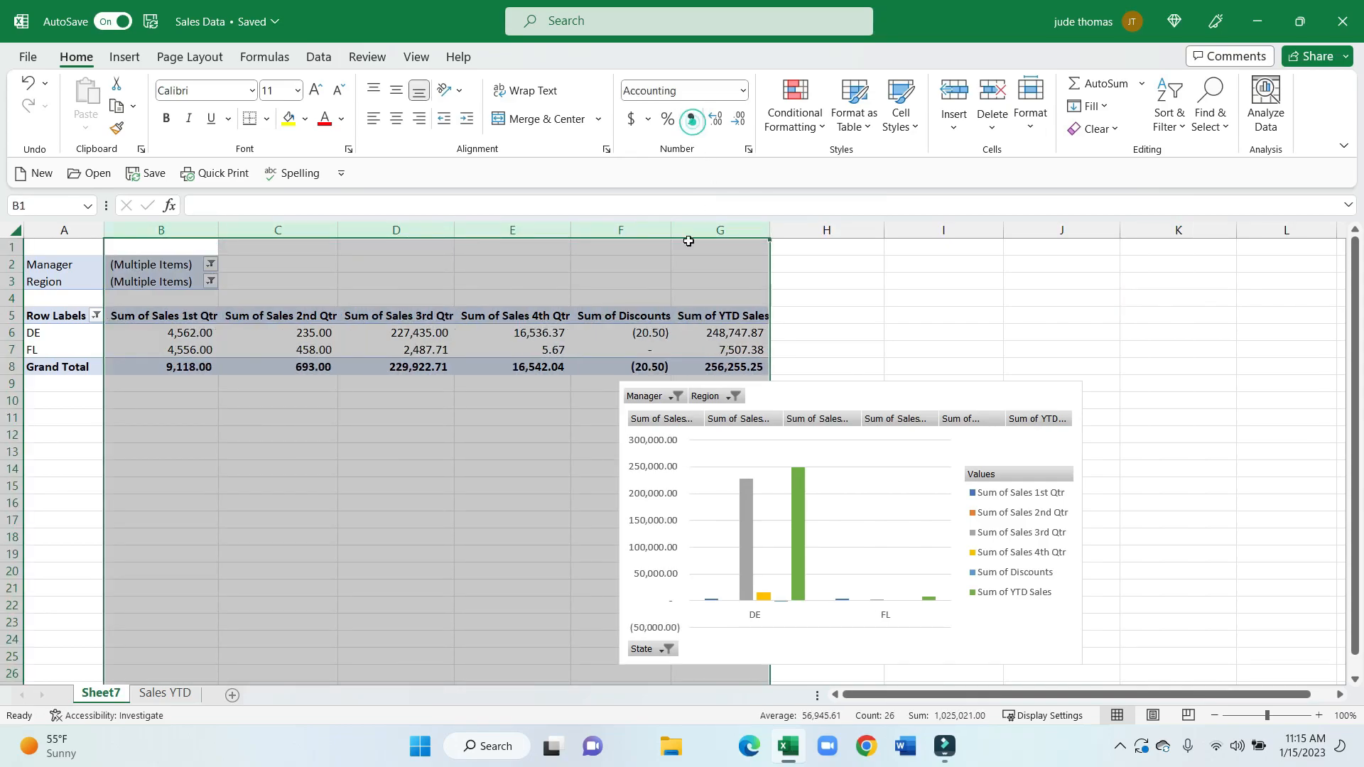
pyautogui.click(487, 417)
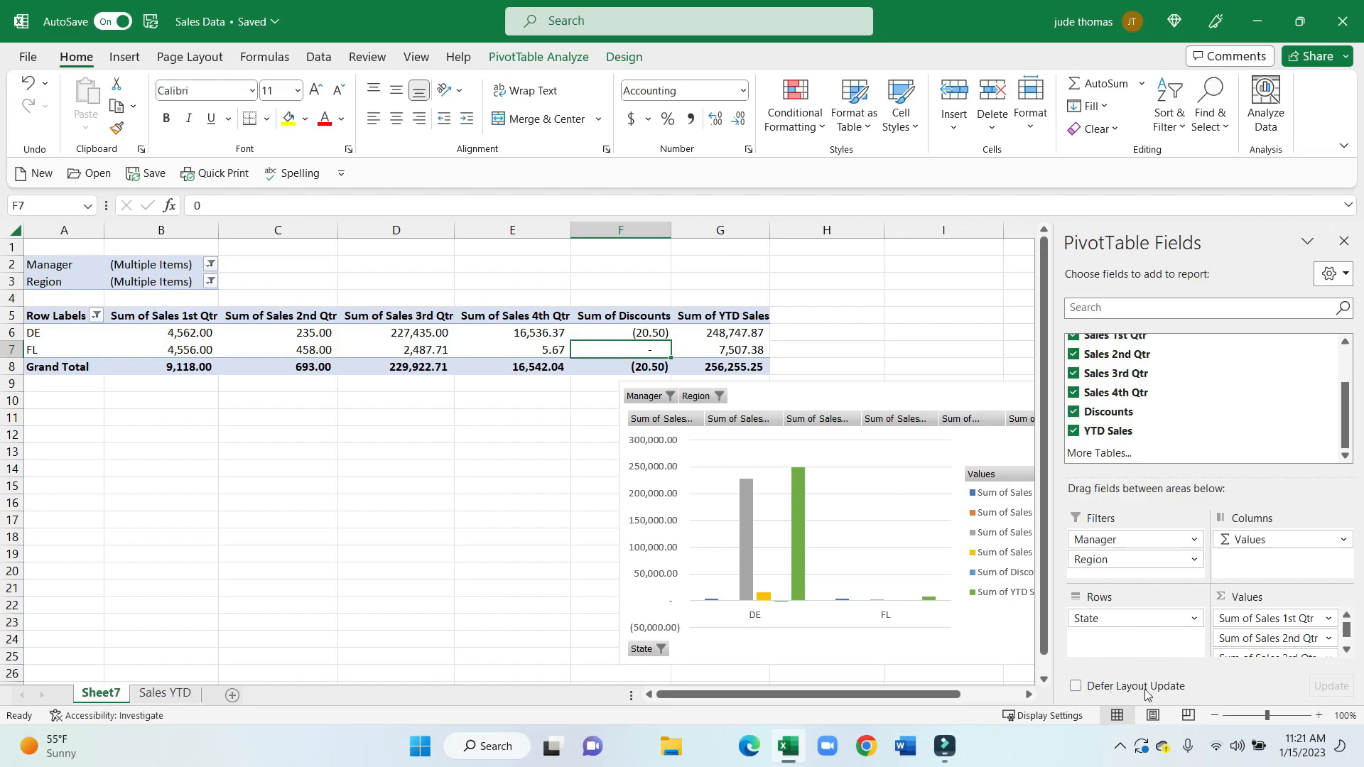
# - Defer the PivotTable's layout updates and remove the Sales 1st Qtr, Sales 2nd Qtr and Sales 4th Qtr fields
pyautogui.click(1075, 686)
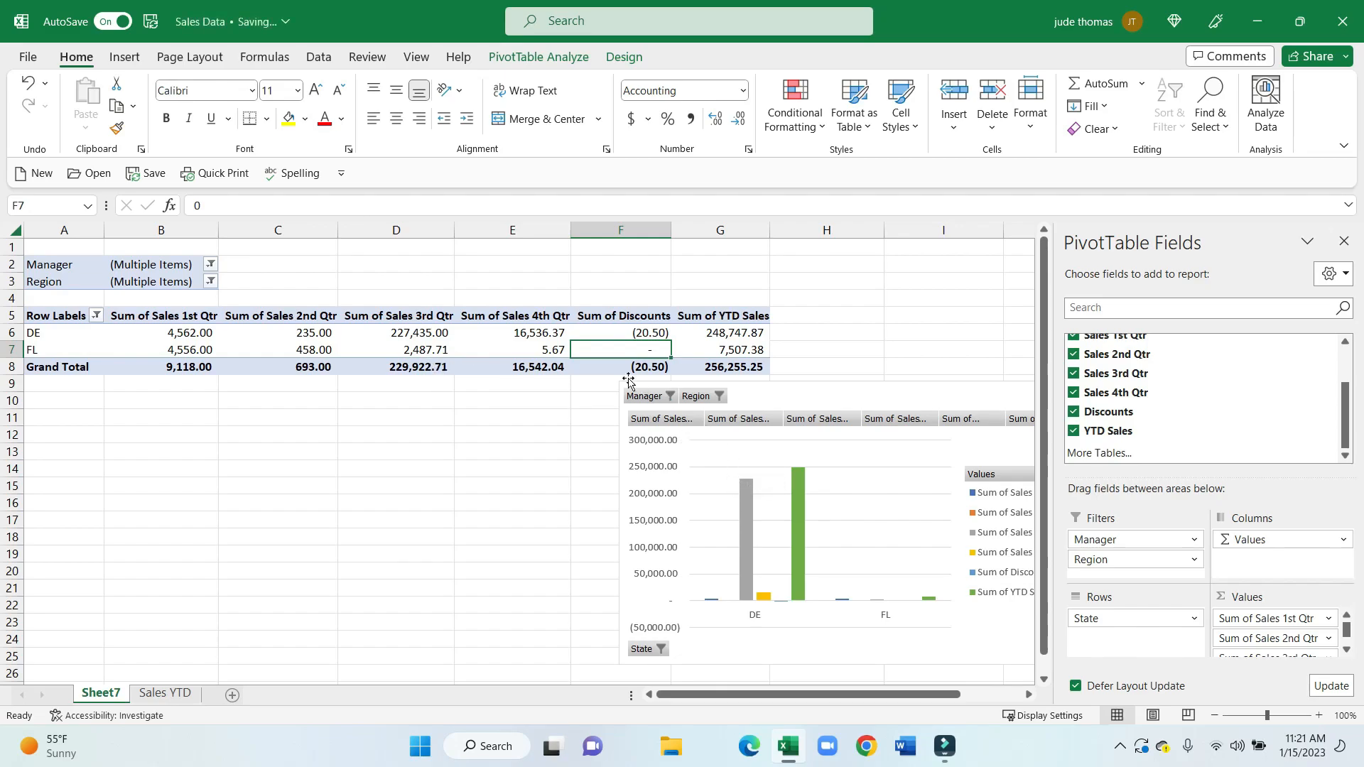
pyautogui.scroll(2, 1160, 425)
pyautogui.scroll(1, 1159, 425)
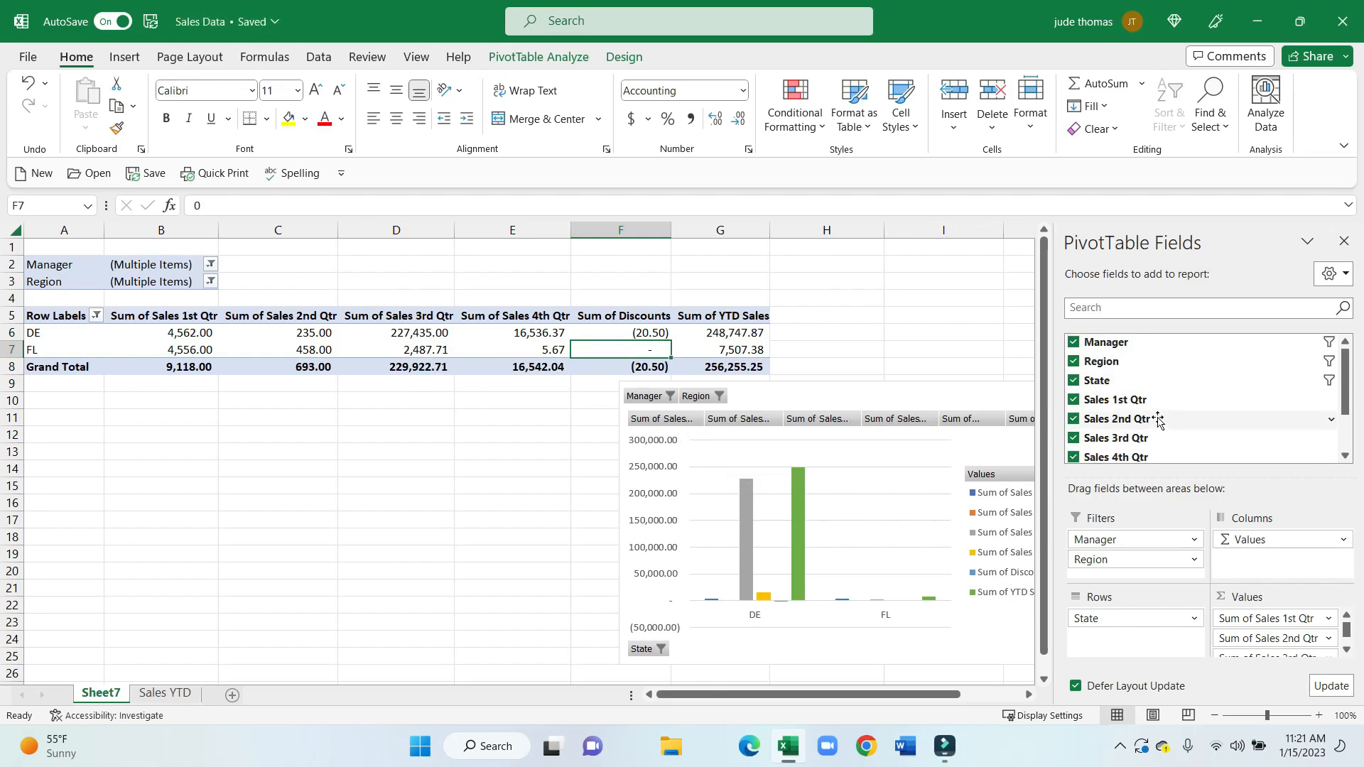
pyautogui.scroll(-3, 1156, 416)
pyautogui.scroll(2, 1154, 415)
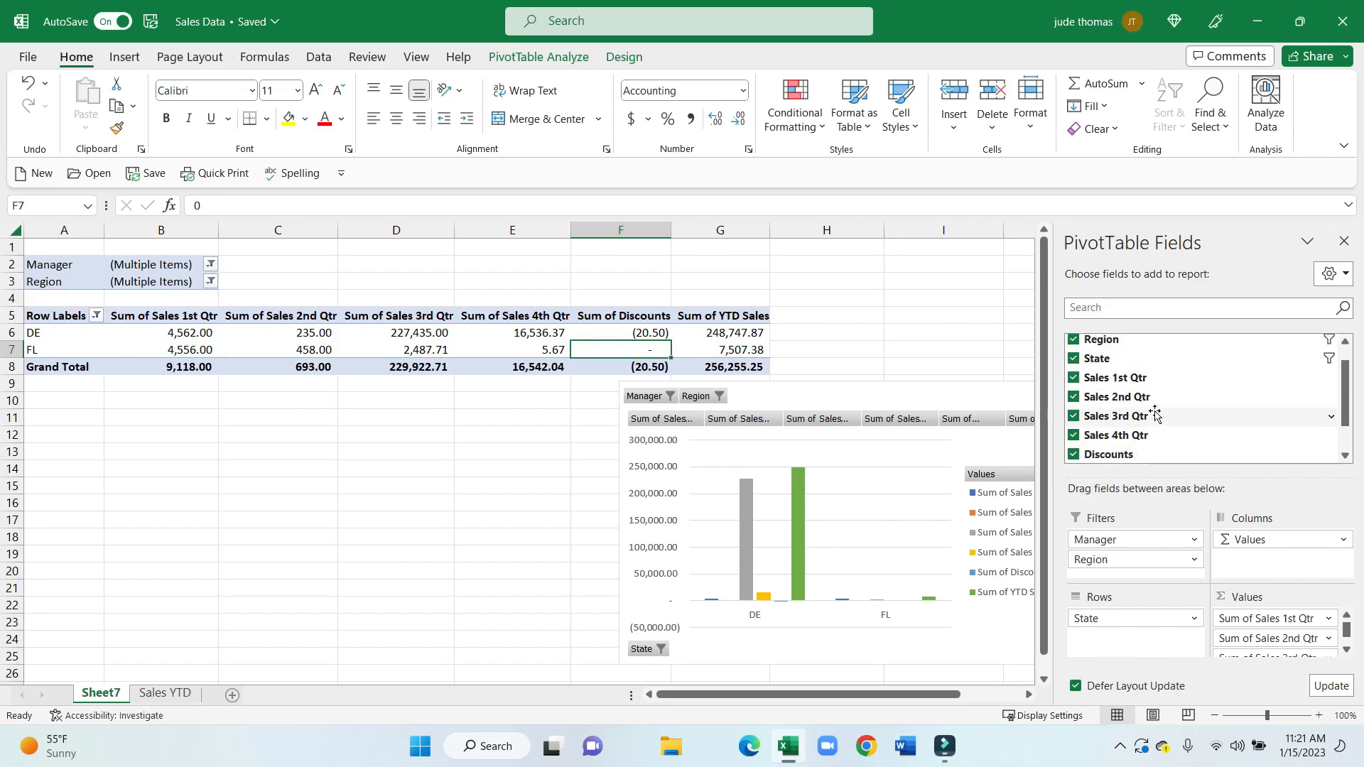
pyautogui.click(1074, 378)
pyautogui.click(1074, 397)
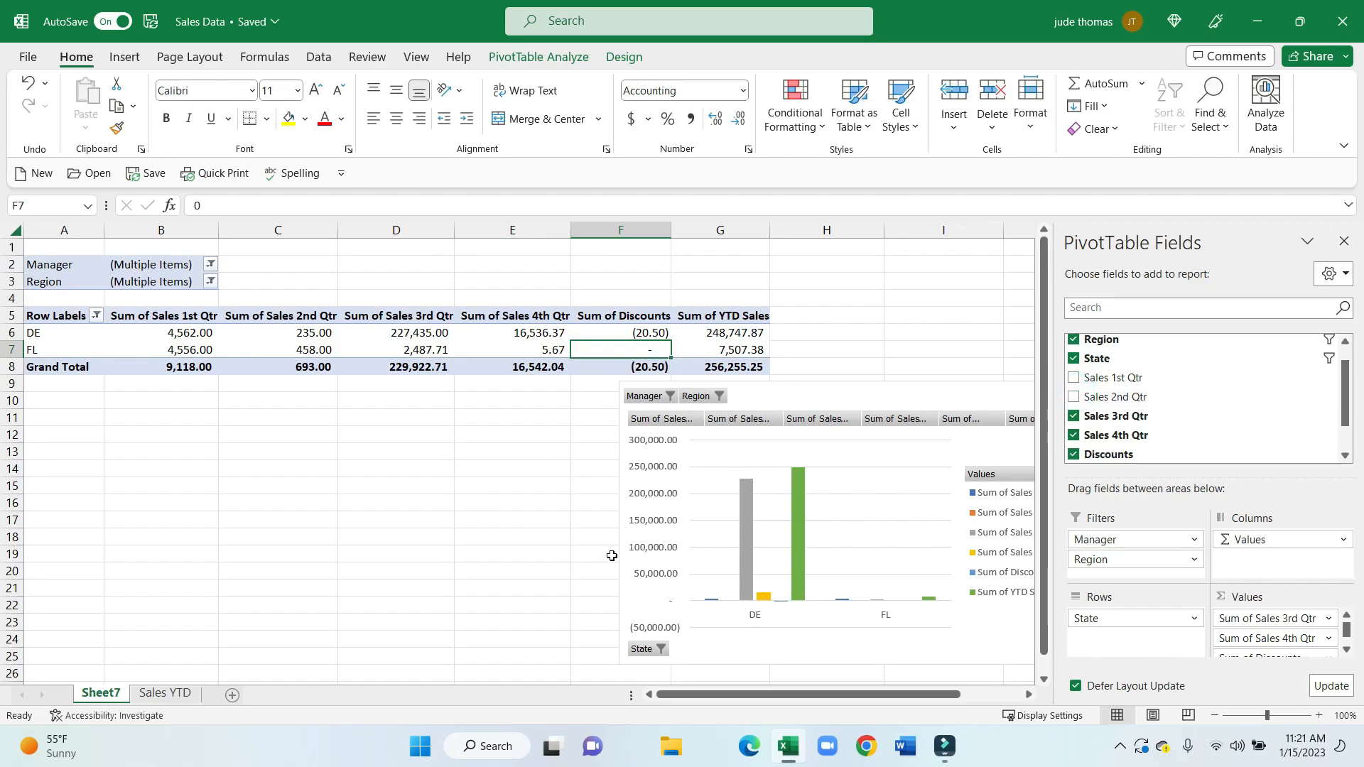
pyautogui.click(1074, 437)
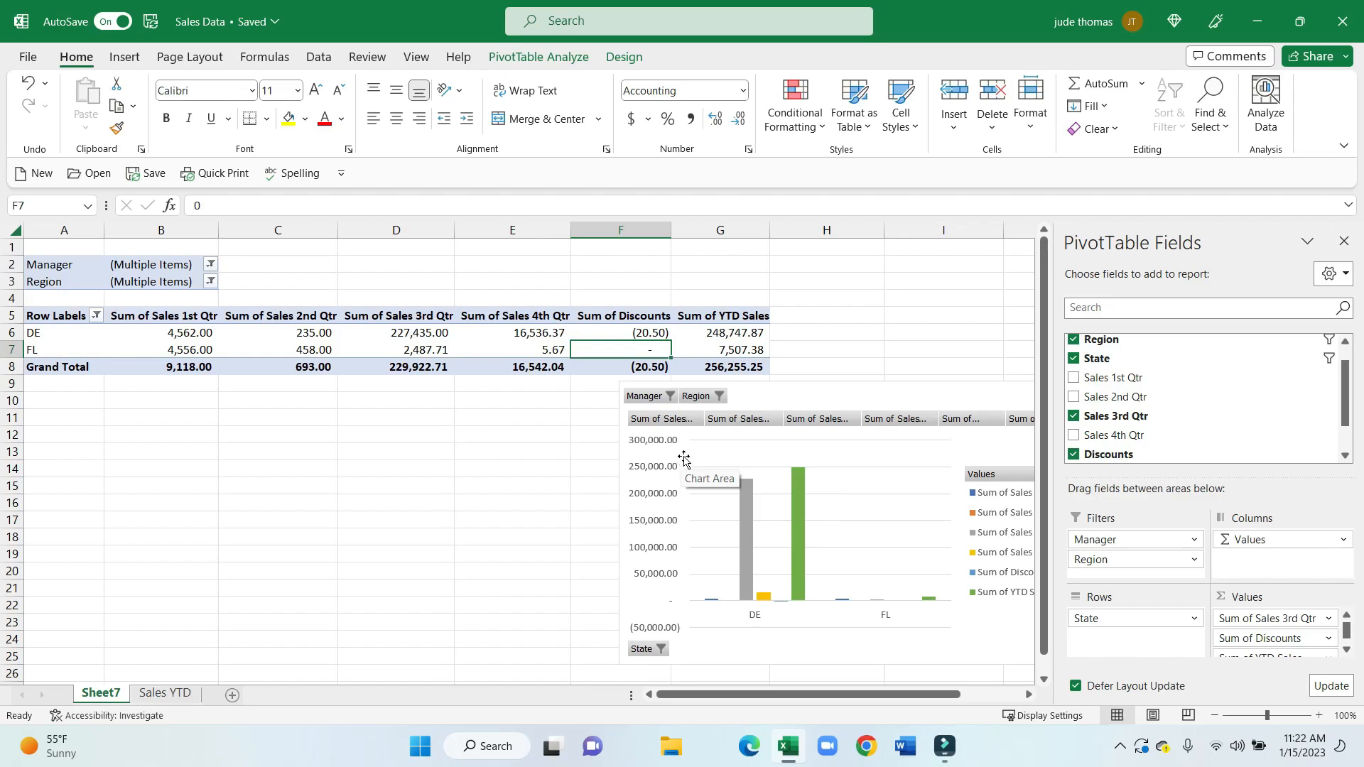
# - Add the Sales 4th Qtr, Sales 2nd Qtr and Sales 1st Qtr fields back to the deferred layout
pyautogui.click(1074, 435)
pyautogui.click(1072, 399)
pyautogui.click(1073, 378)
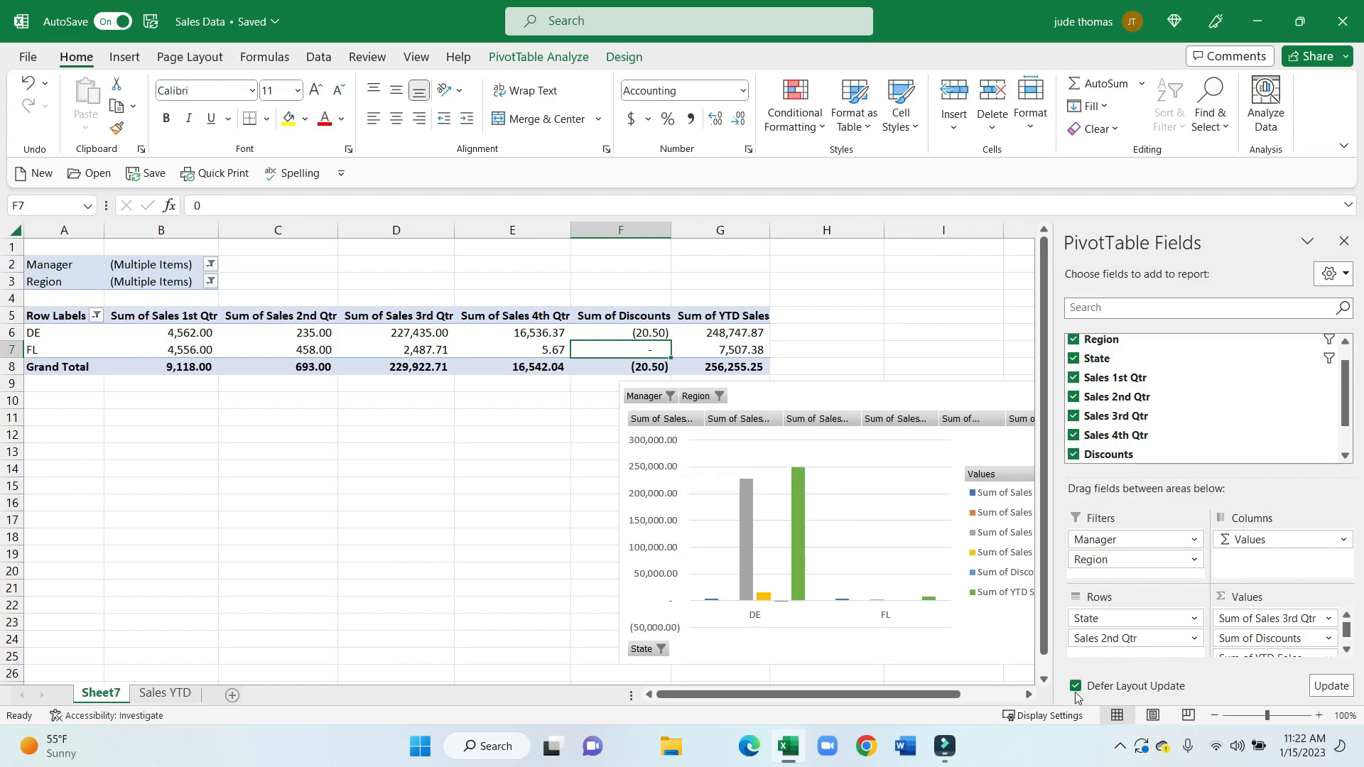
# - Remove Sales 1st Qtr, Sales 3rd Qtr and Sales 4th Qtr from the deferred layout and update the PivotTable
pyautogui.click(1073, 378)
pyautogui.click(1073, 416)
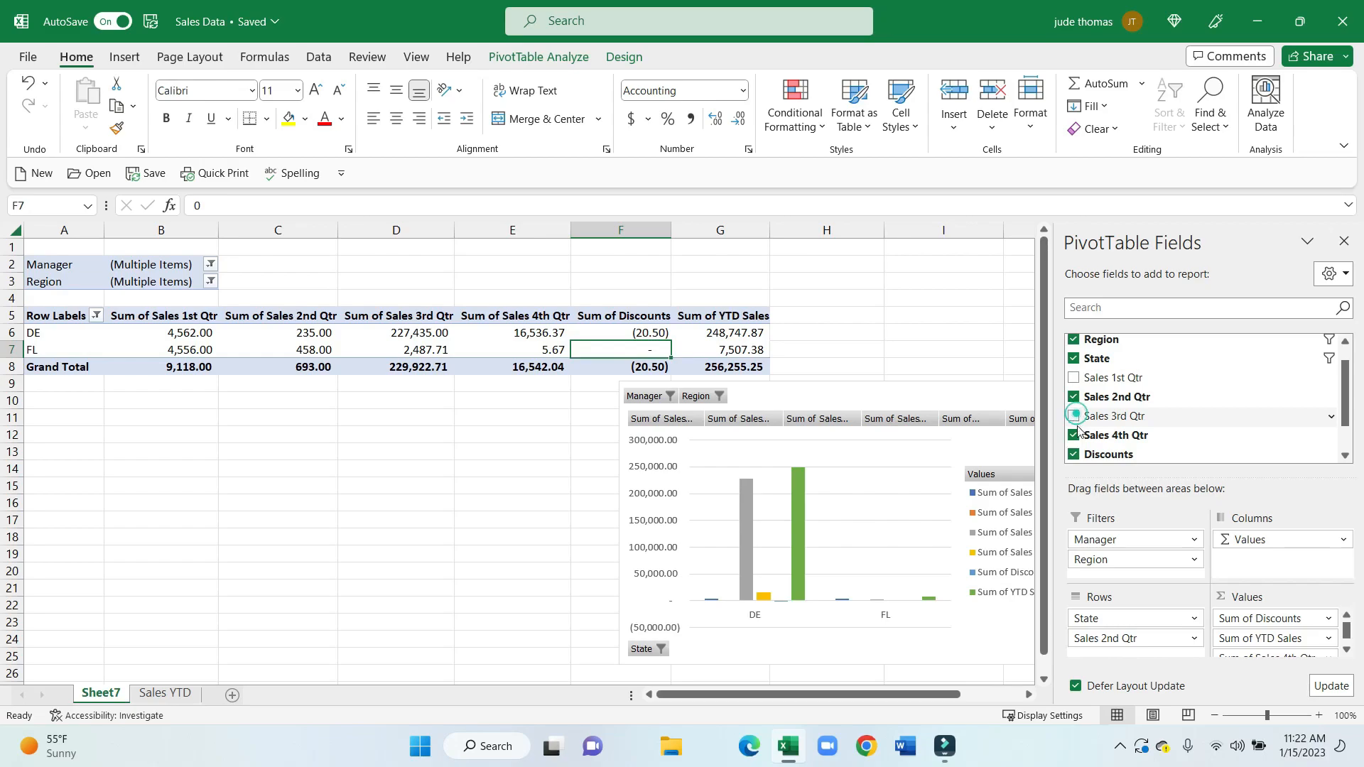
pyautogui.click(1073, 436)
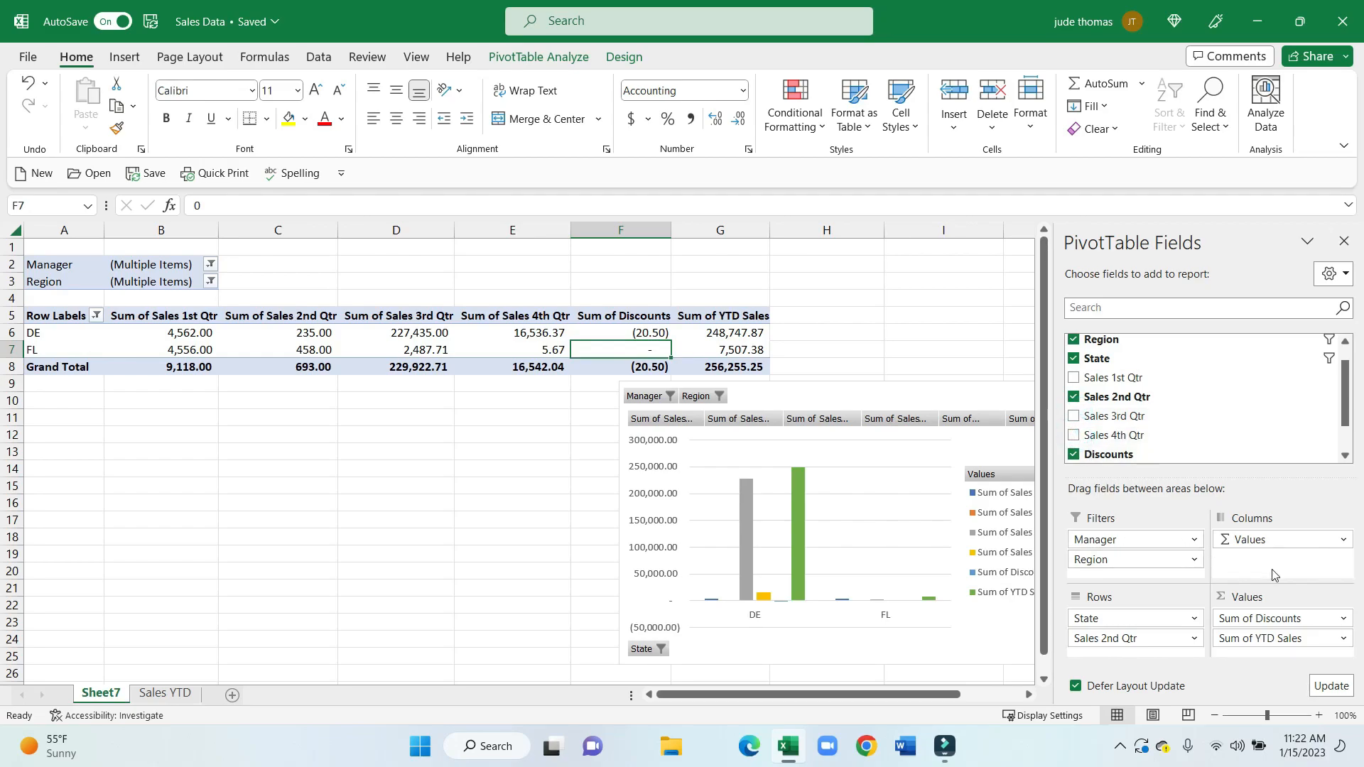
pyautogui.click(1331, 686)
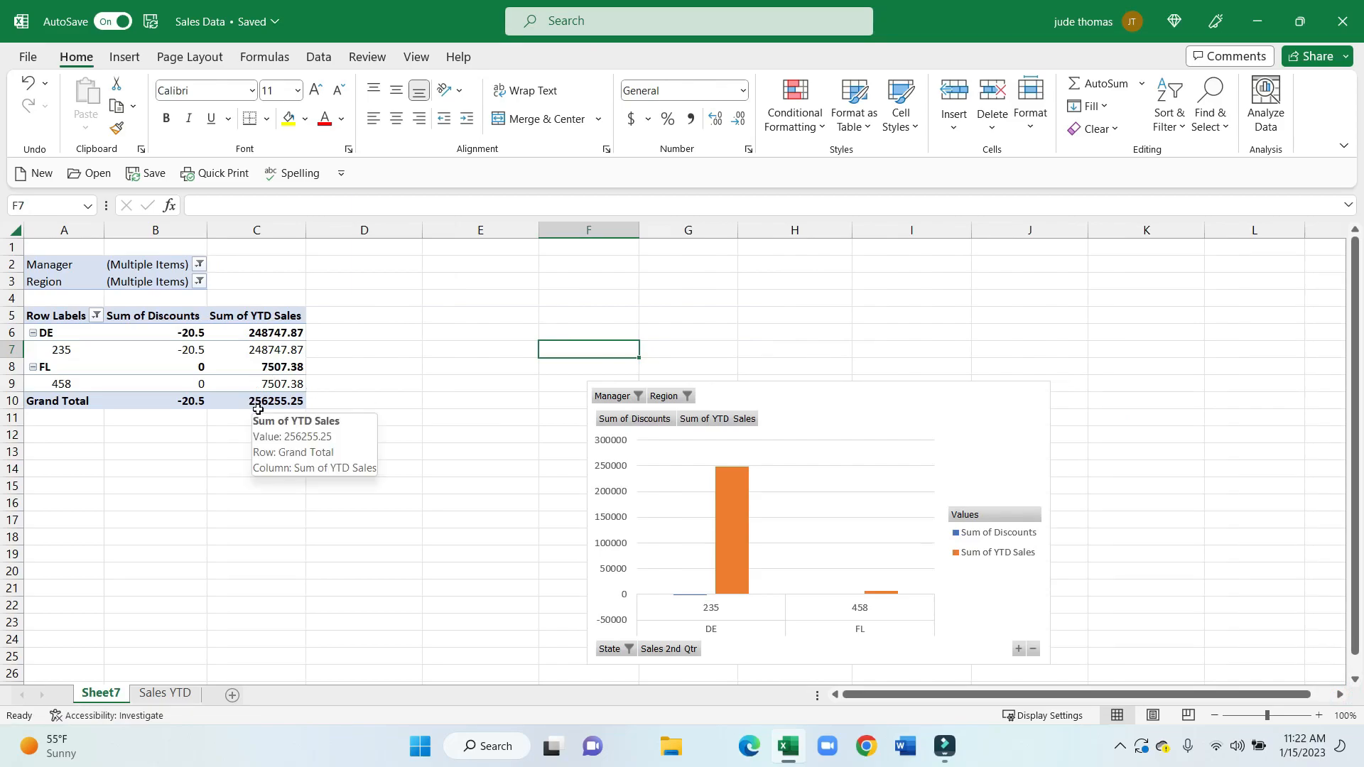
# - Add the Sales 1st Qtr, Sales 3rd Qtr and Sales 4th Qtr fields back to the PivotTable
pyautogui.click(214, 363)
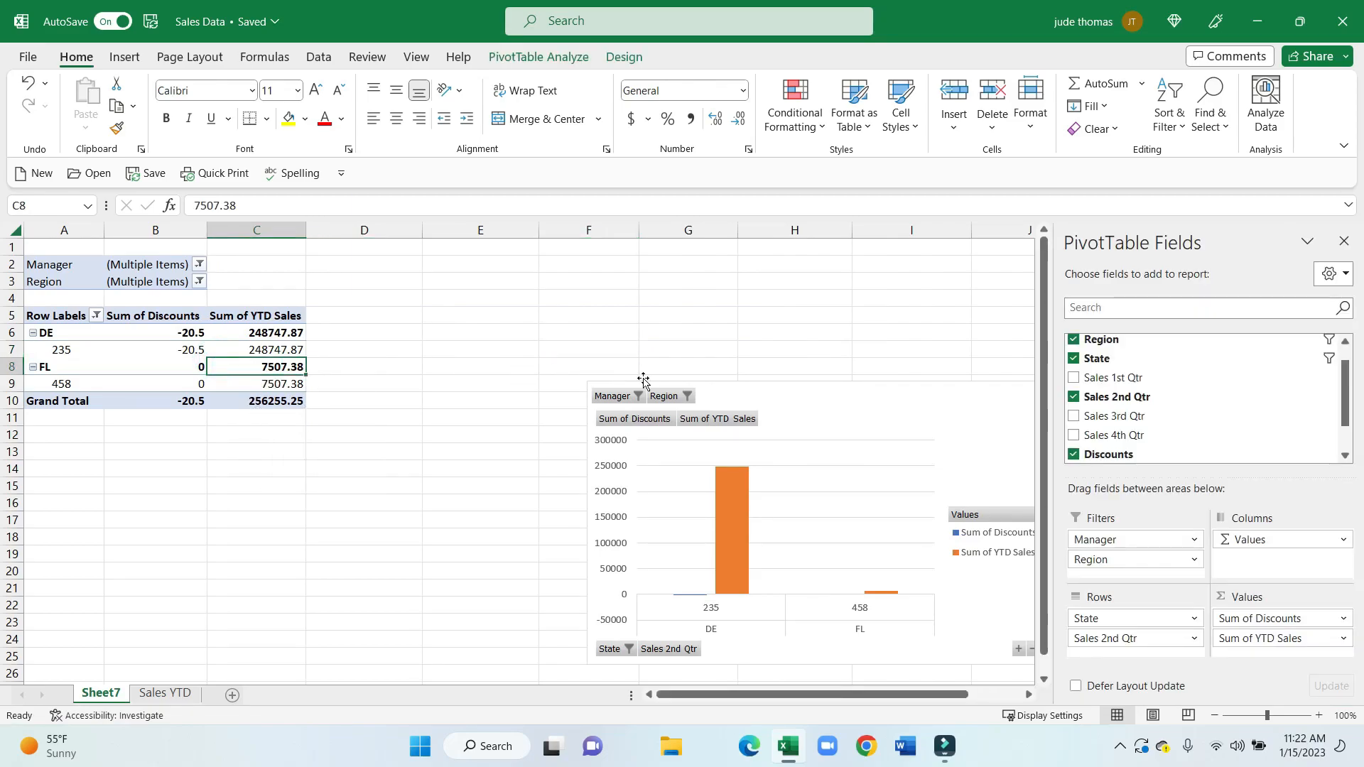
pyautogui.click(1073, 377)
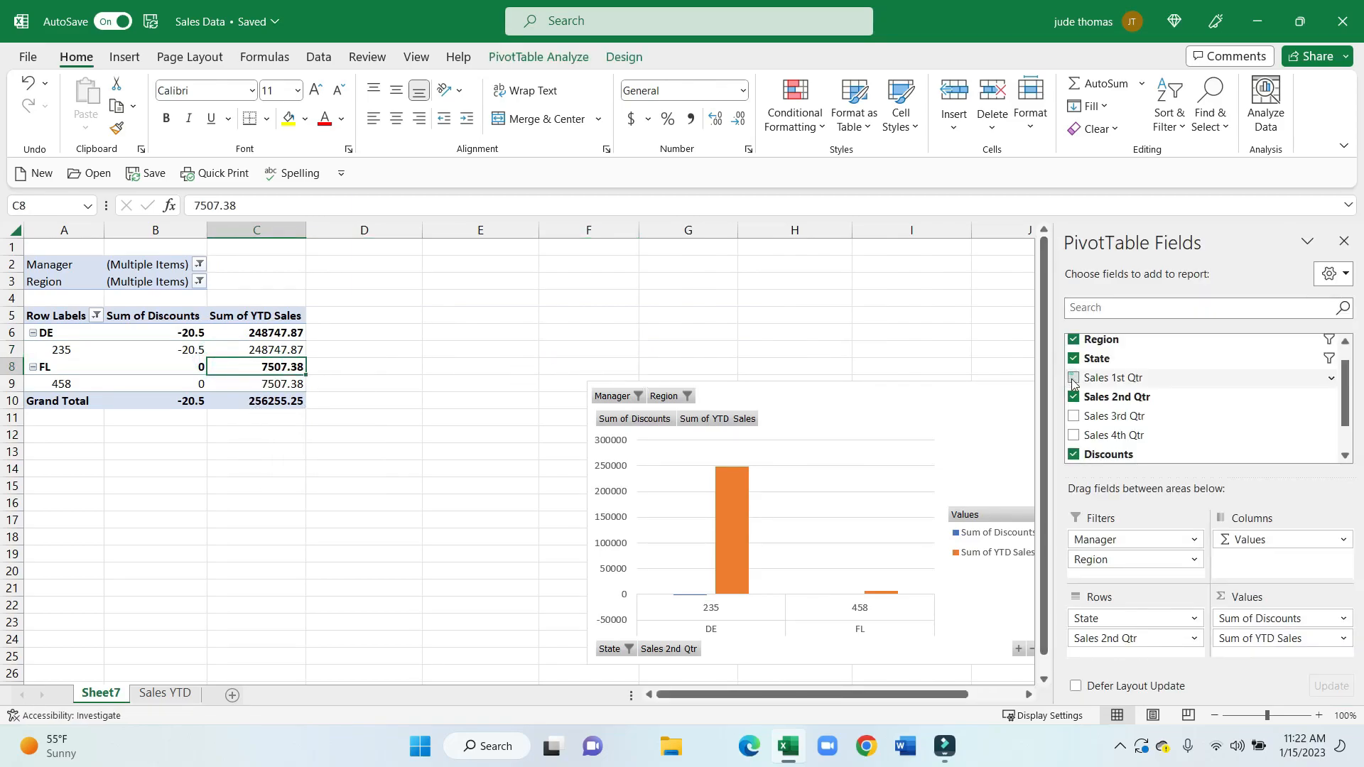
pyautogui.click(1073, 415)
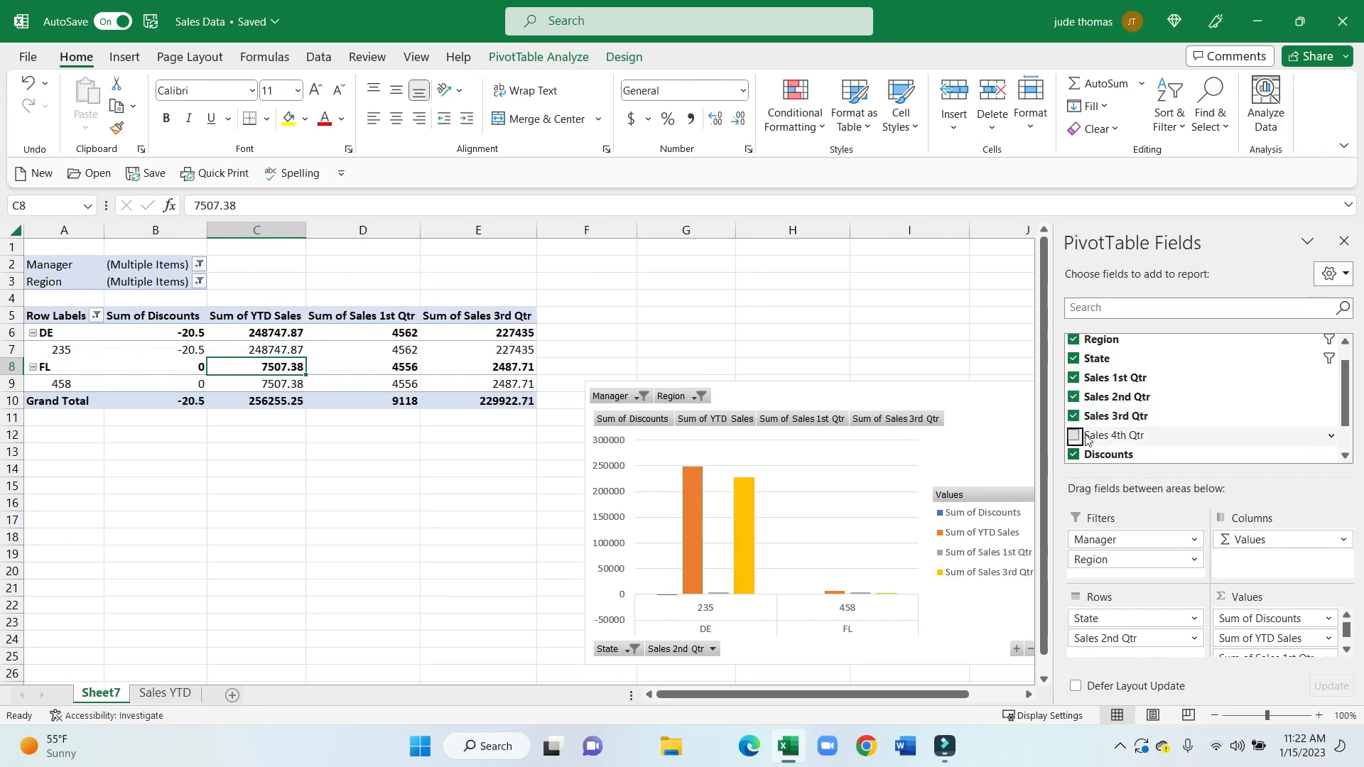
pyautogui.click(1075, 434)
# - Defer layout updates, remove Sales 1st Qtr, Sales 2nd Qtr and Sales 3rd Qtr, and apply the changes to the PivotTable
pyautogui.scroll(1, 1097, 422)
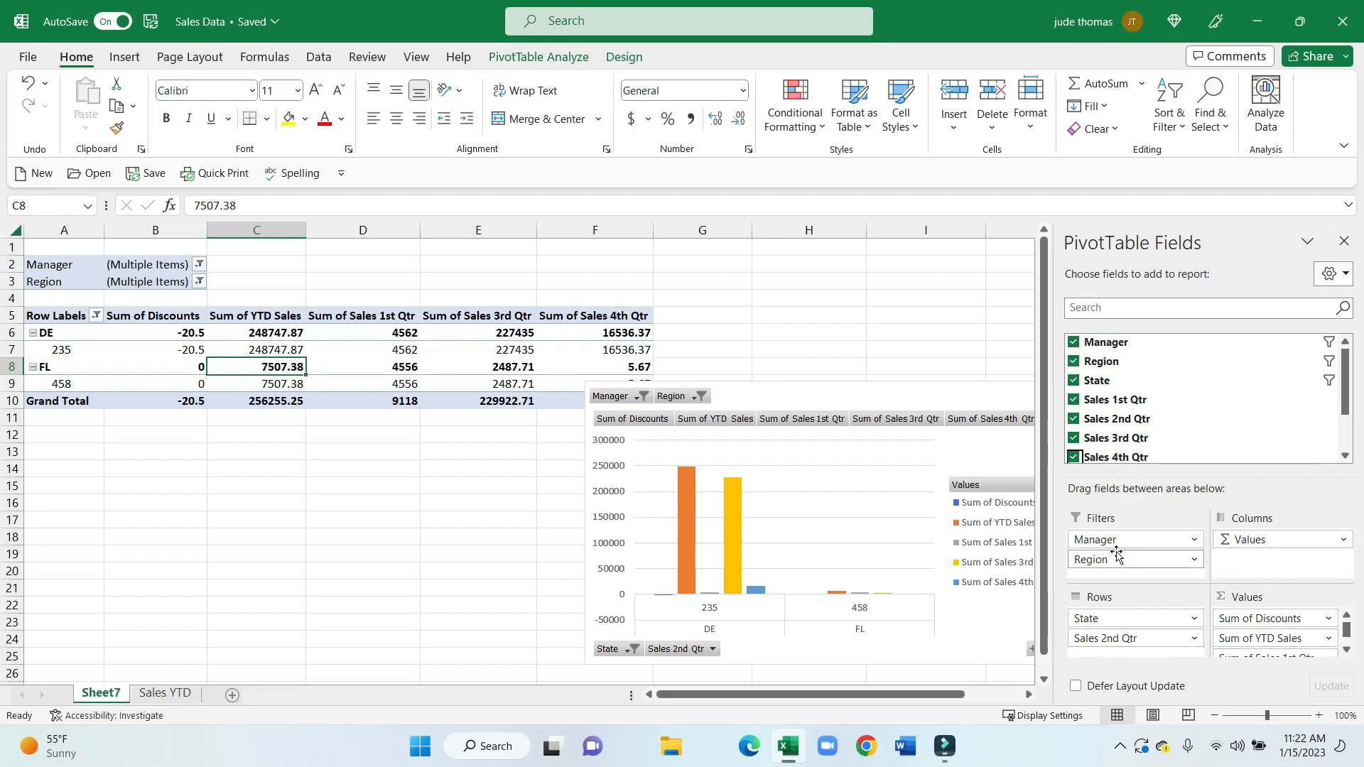
pyautogui.click(1076, 683)
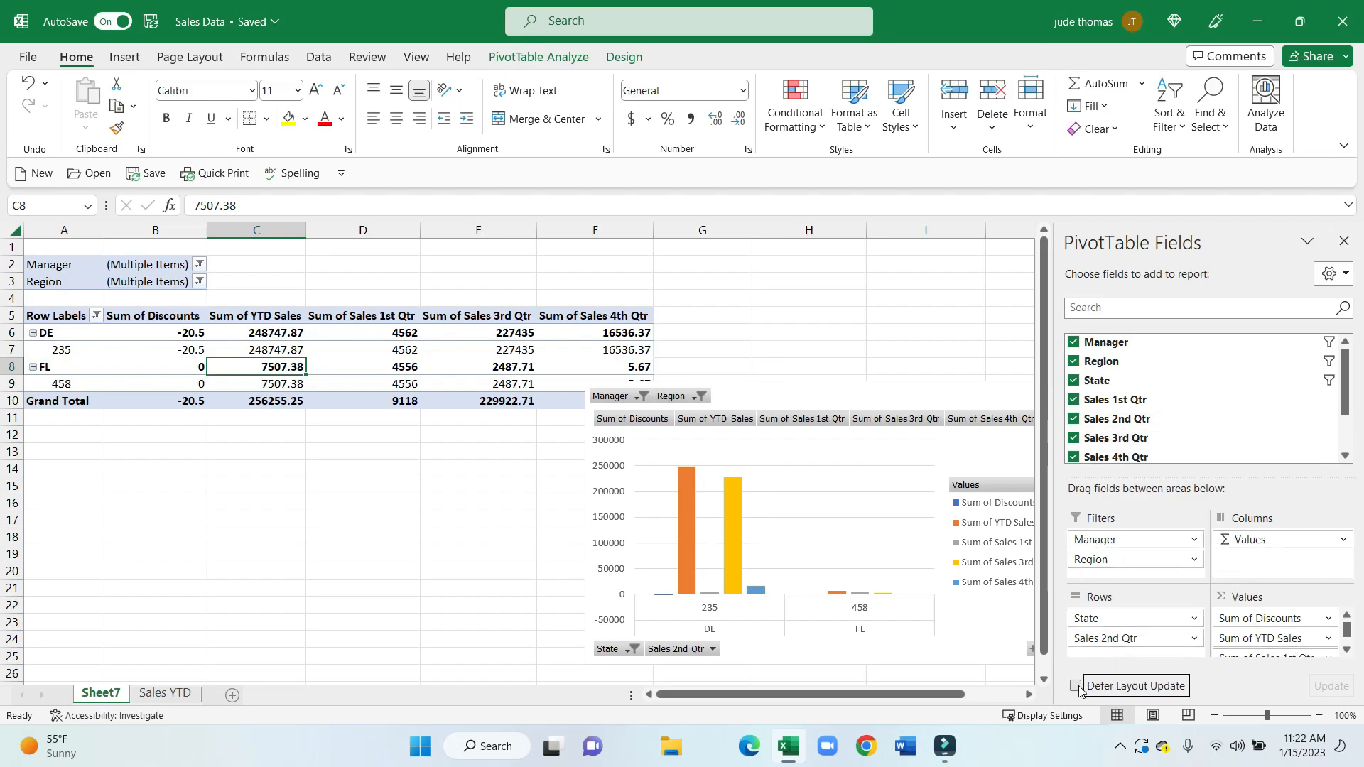
pyautogui.click(1073, 400)
pyautogui.click(1073, 418)
pyautogui.click(1073, 437)
pyautogui.click(1330, 686)
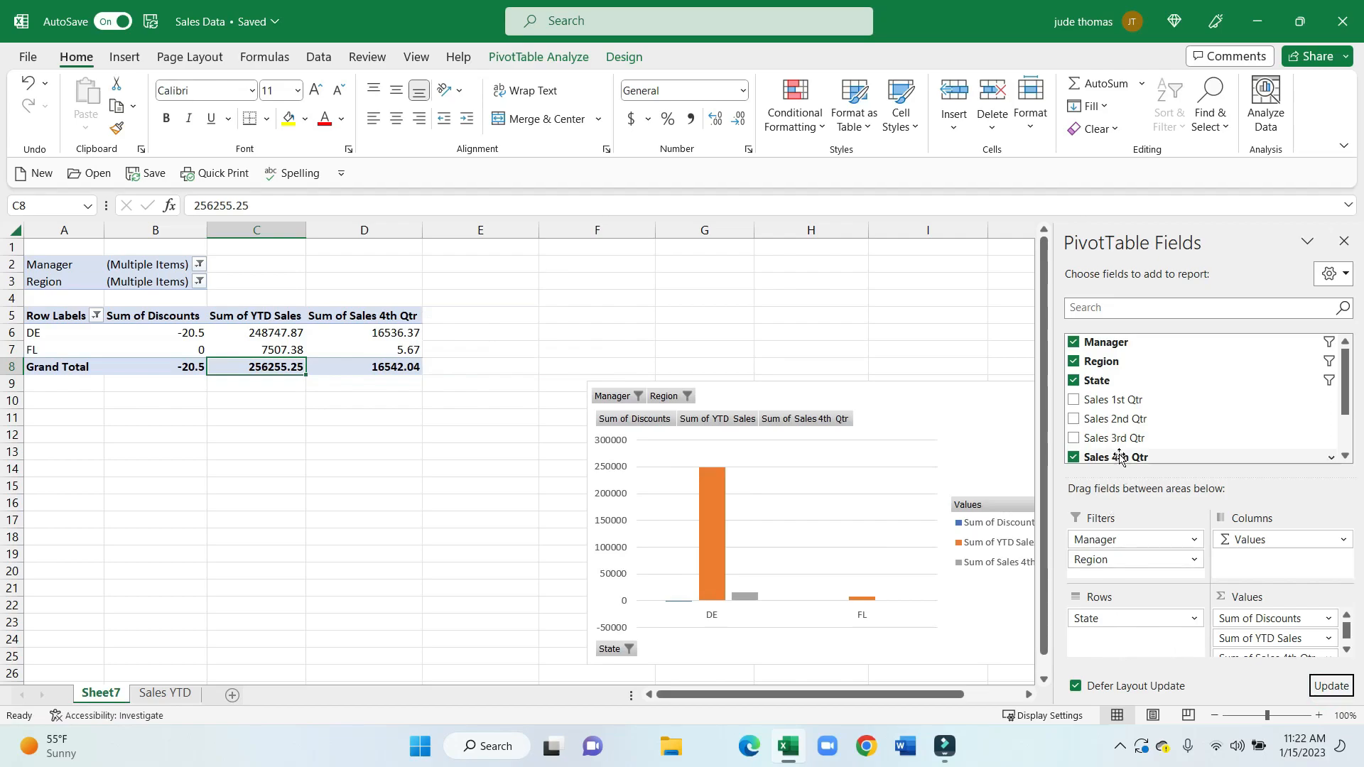
# - Add Sales 1st Qtr, Sales 2nd Qtr and Sales 3rd Qtr back and update the PivotTable
pyautogui.click(1115, 401)
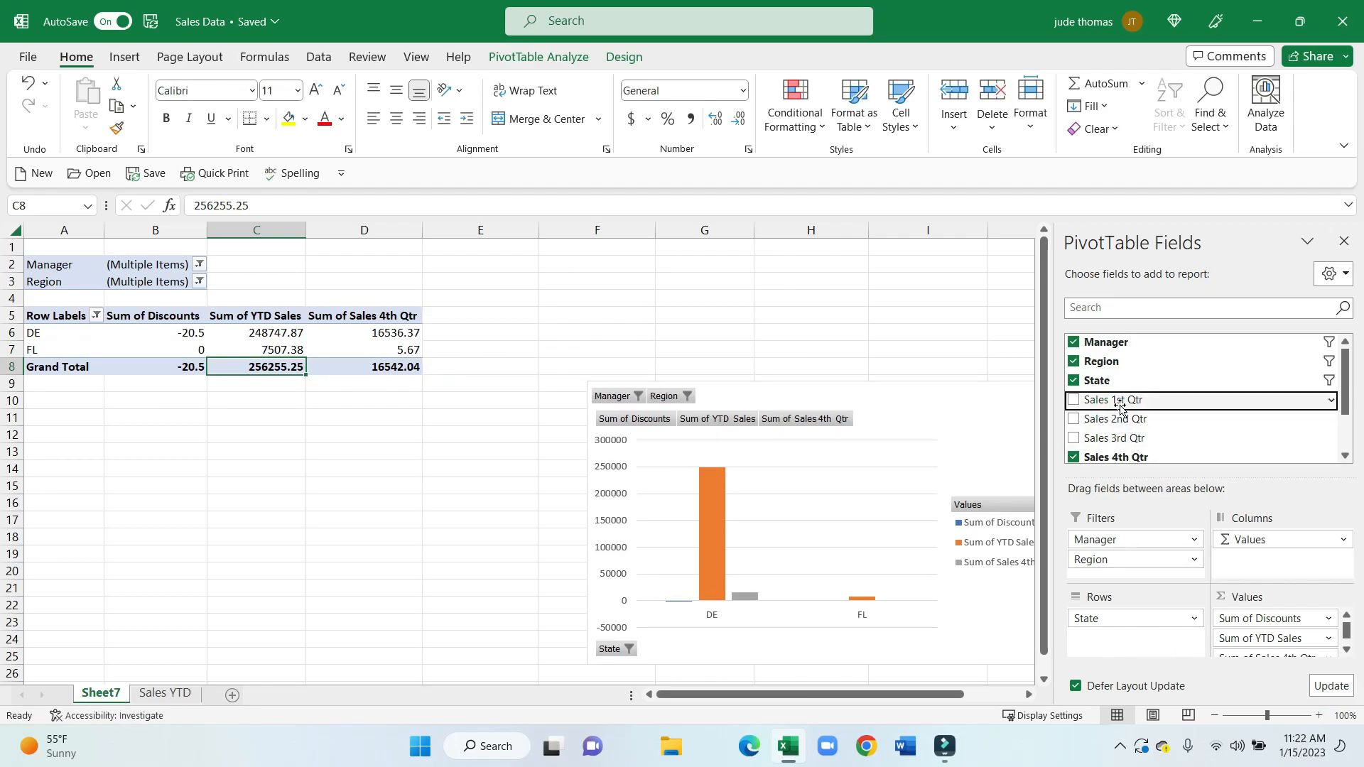
pyautogui.click(1073, 400)
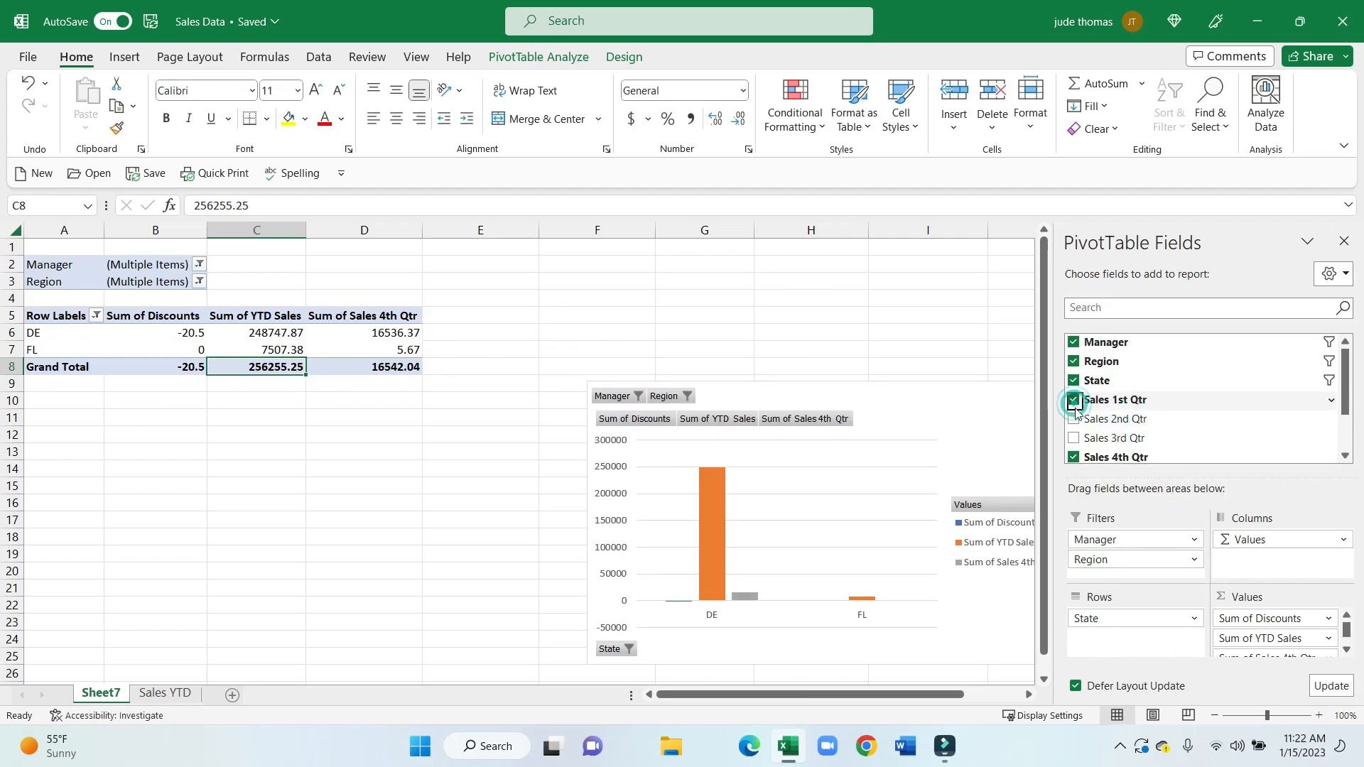
pyautogui.click(1074, 420)
pyautogui.click(1074, 438)
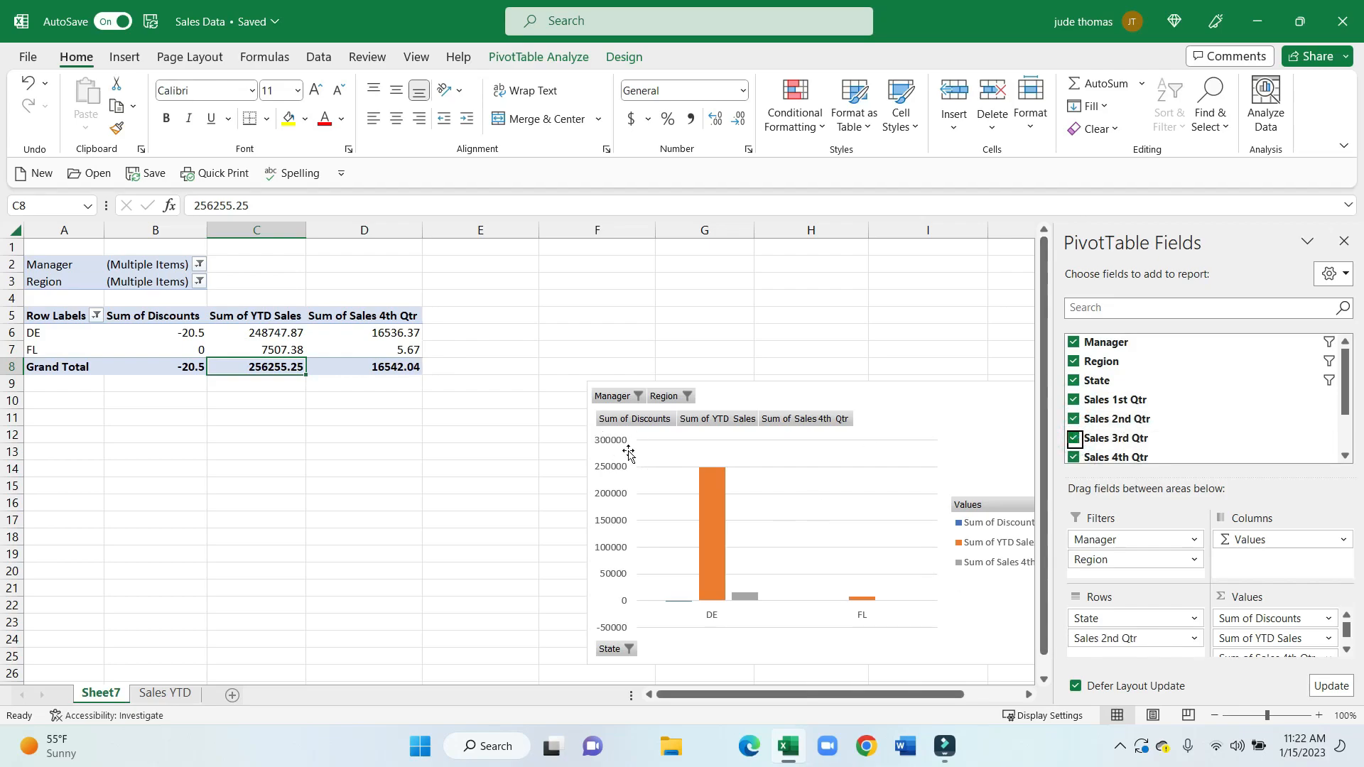
pyautogui.click(1328, 686)
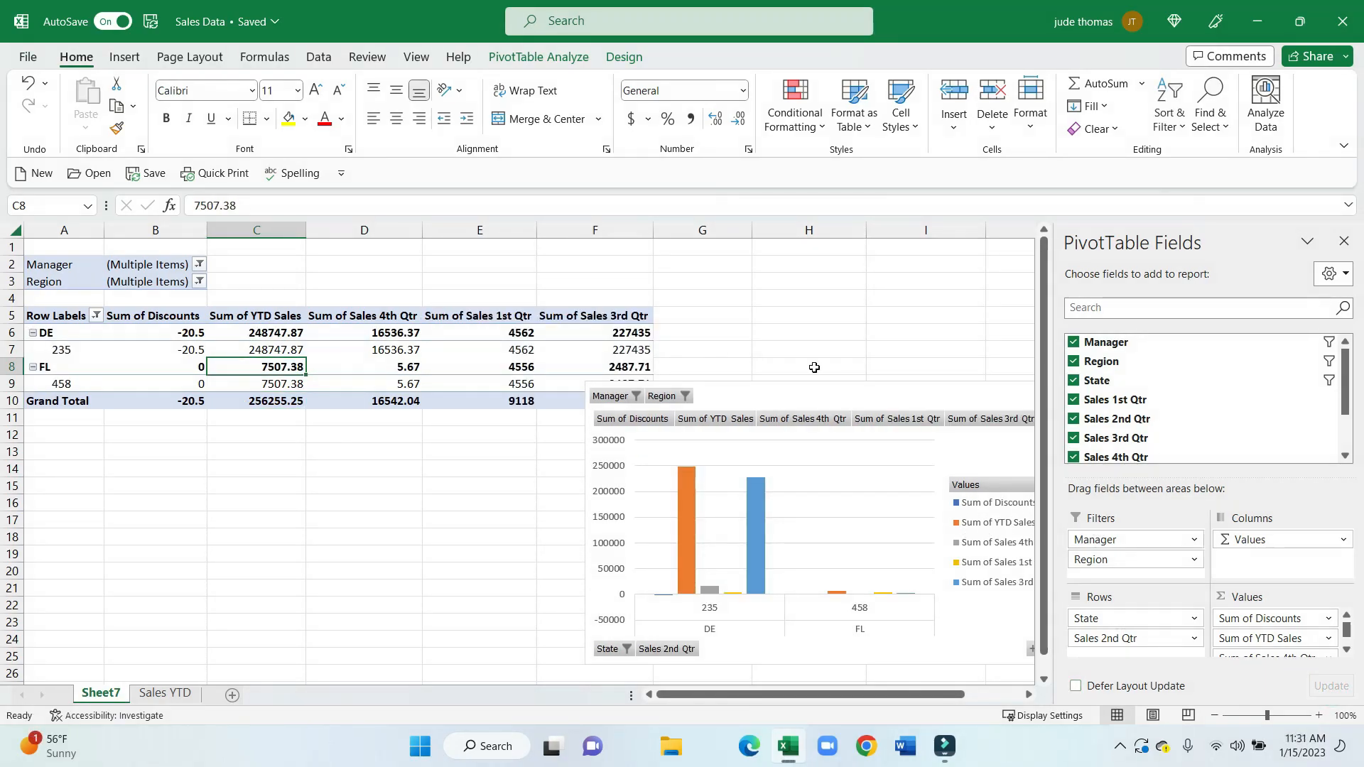
pyautogui.click(785, 334)
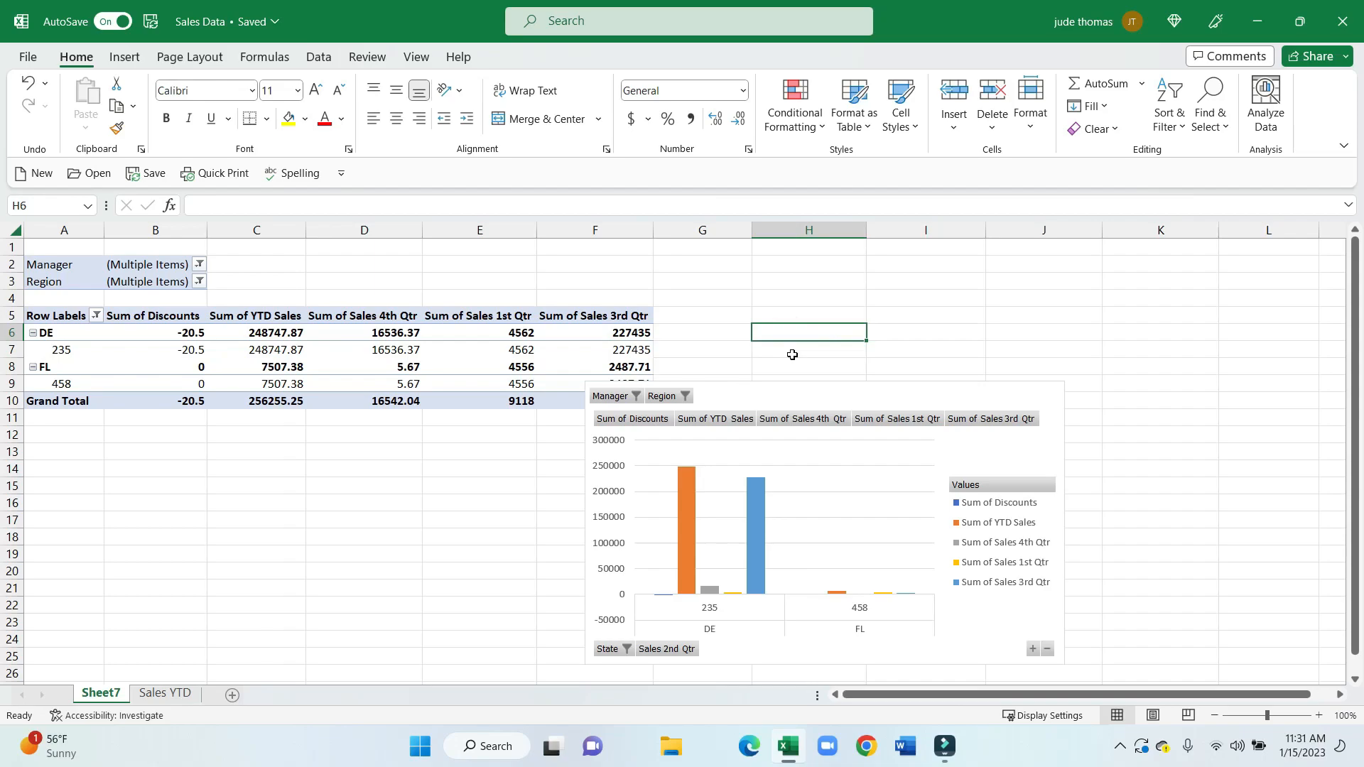
pyautogui.click(387, 350)
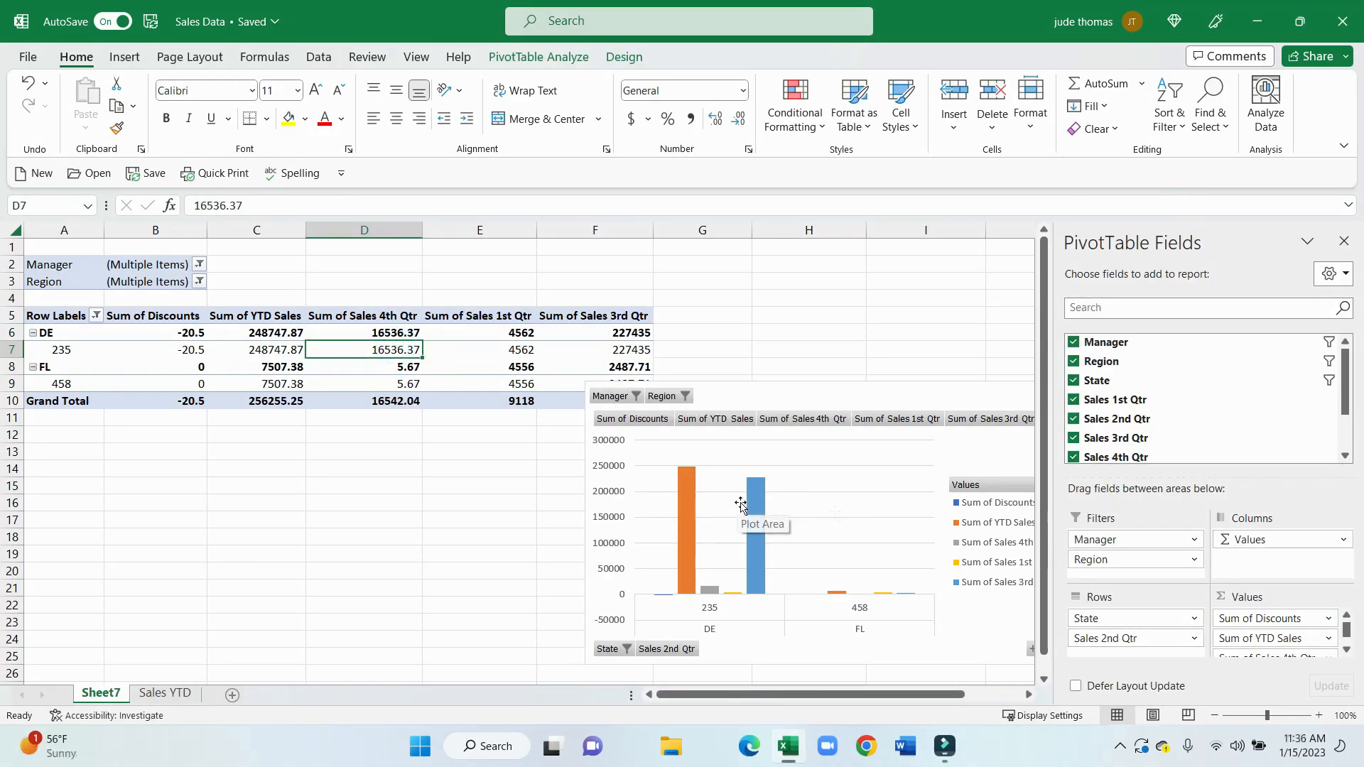
pyautogui.click(1193, 540)
pyautogui.click(1254, 438)
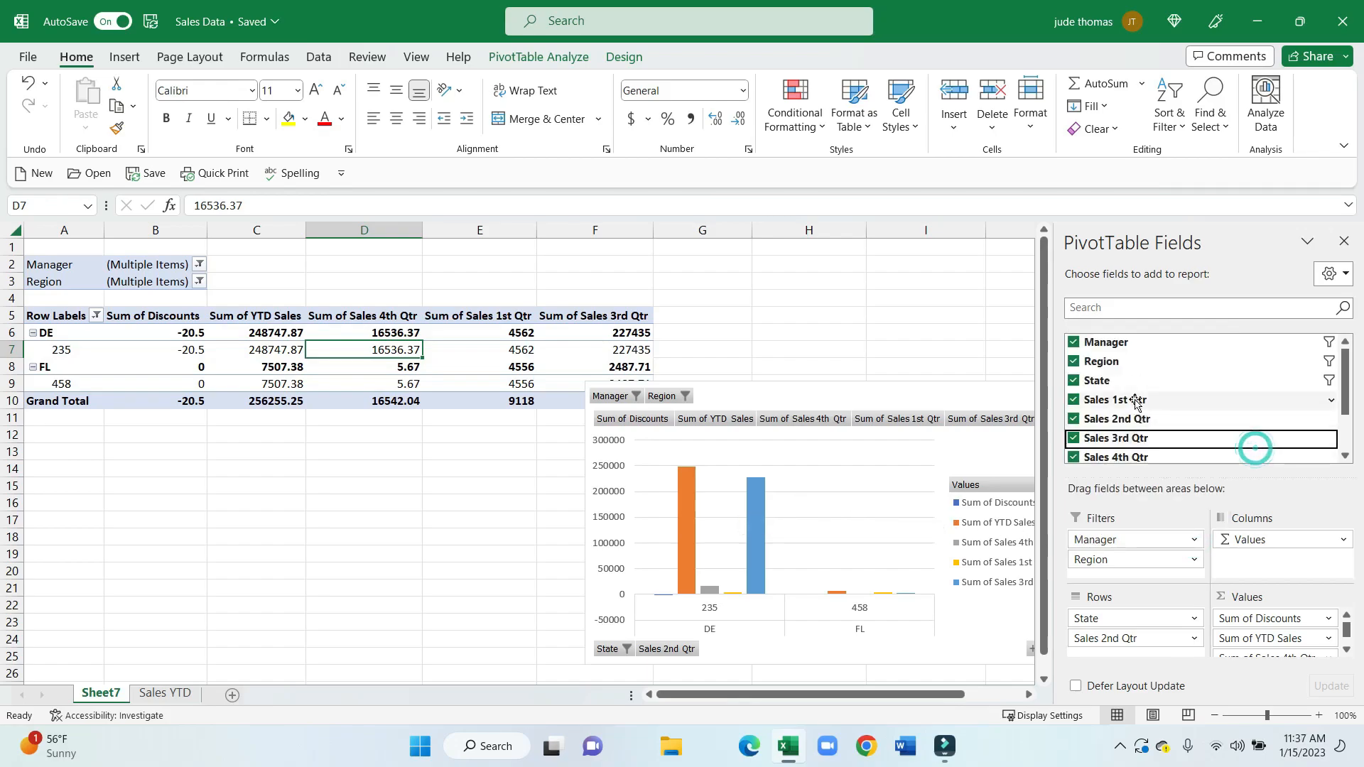